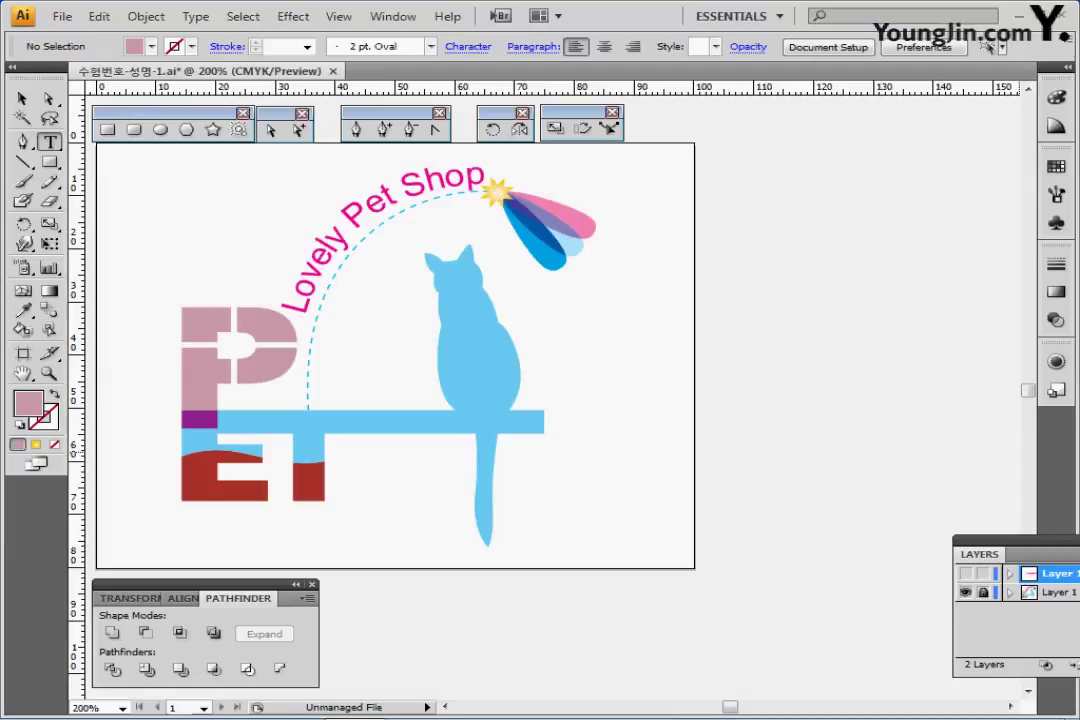
key(ctrl+y)
key(ctrl+y)
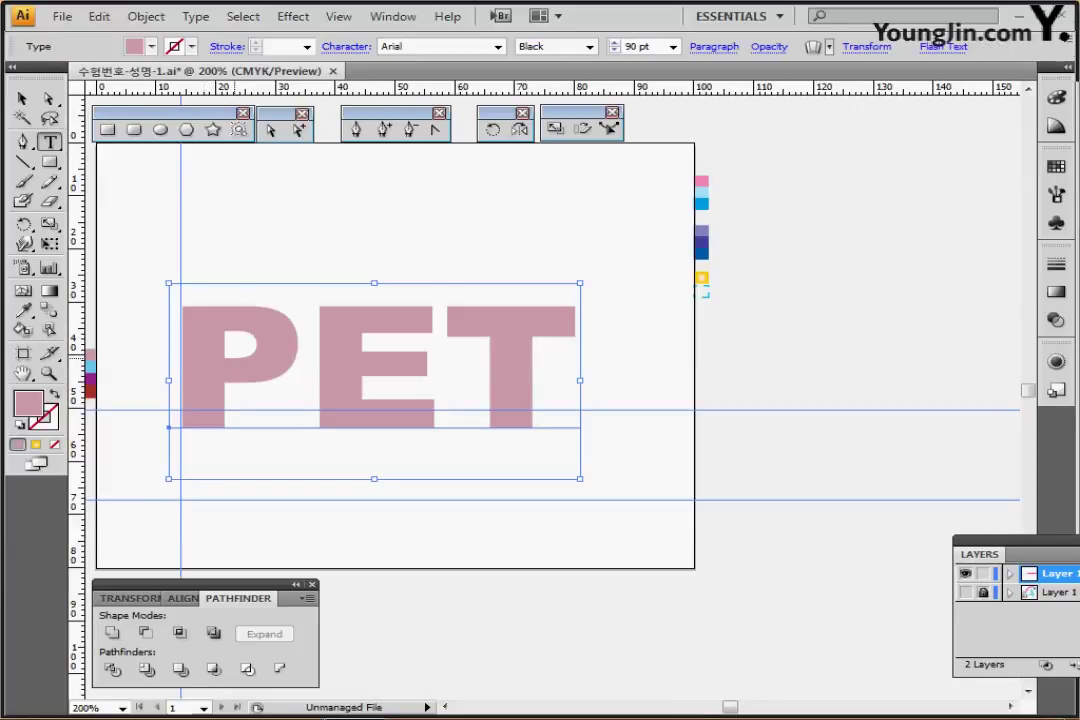
click(305, 380)
click(578, 381)
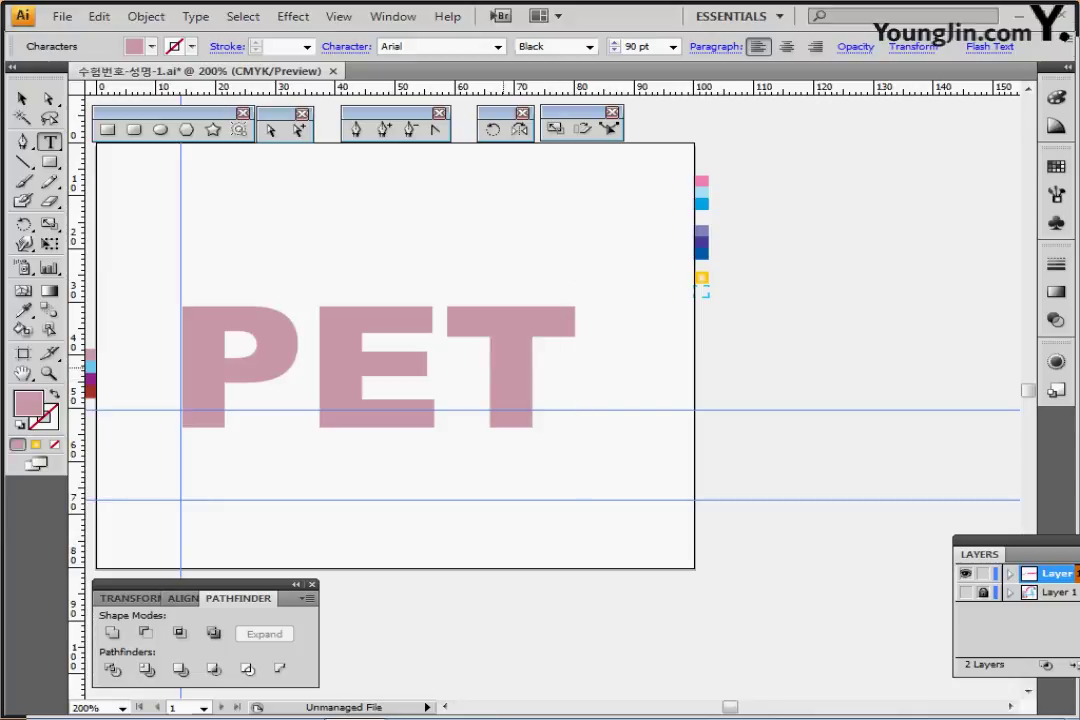
- Convert the PET text to outlines
key(Escape)
drag(508, 372, 510, 356)
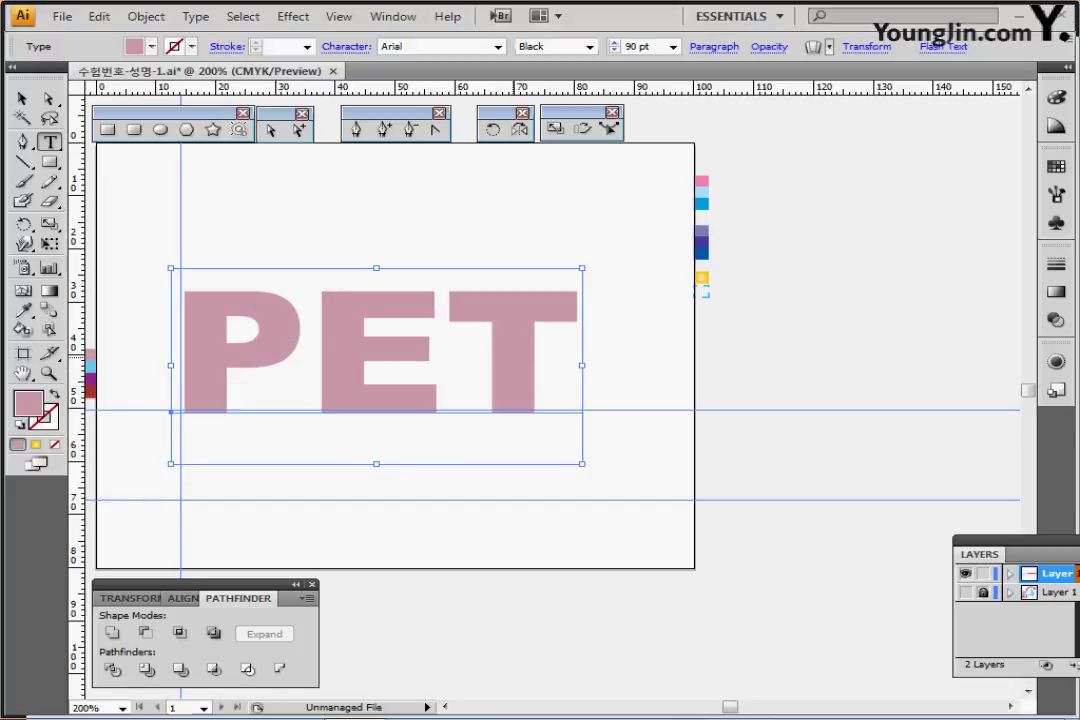
key(ctrl+z)
right_click(512, 357)
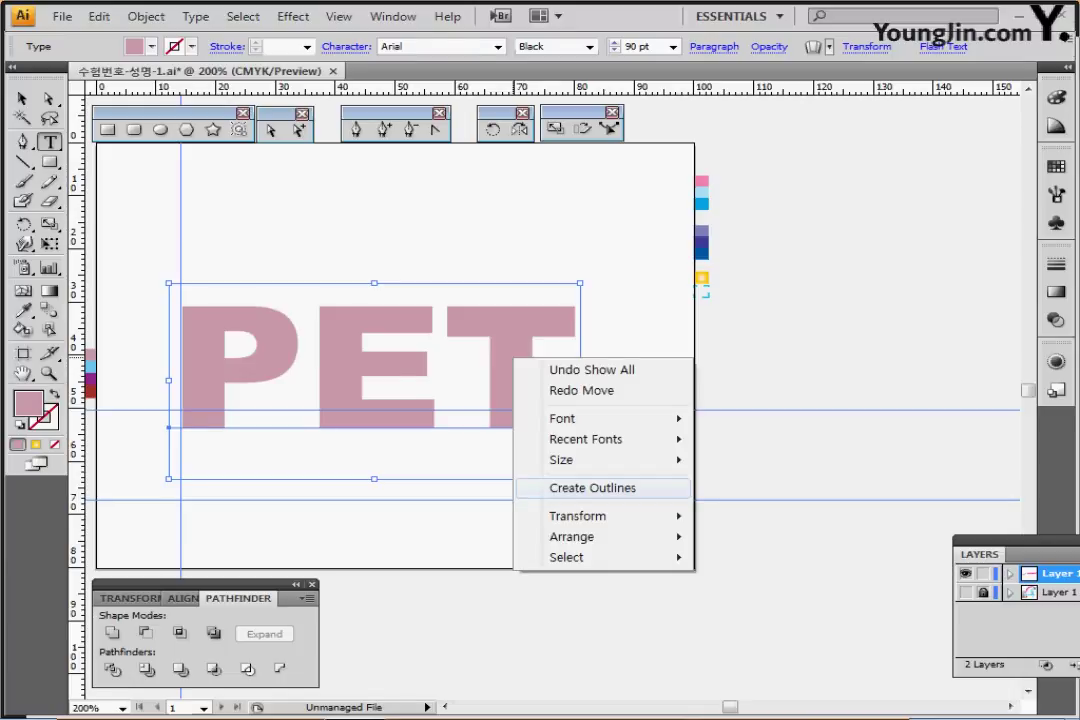
click(592, 488)
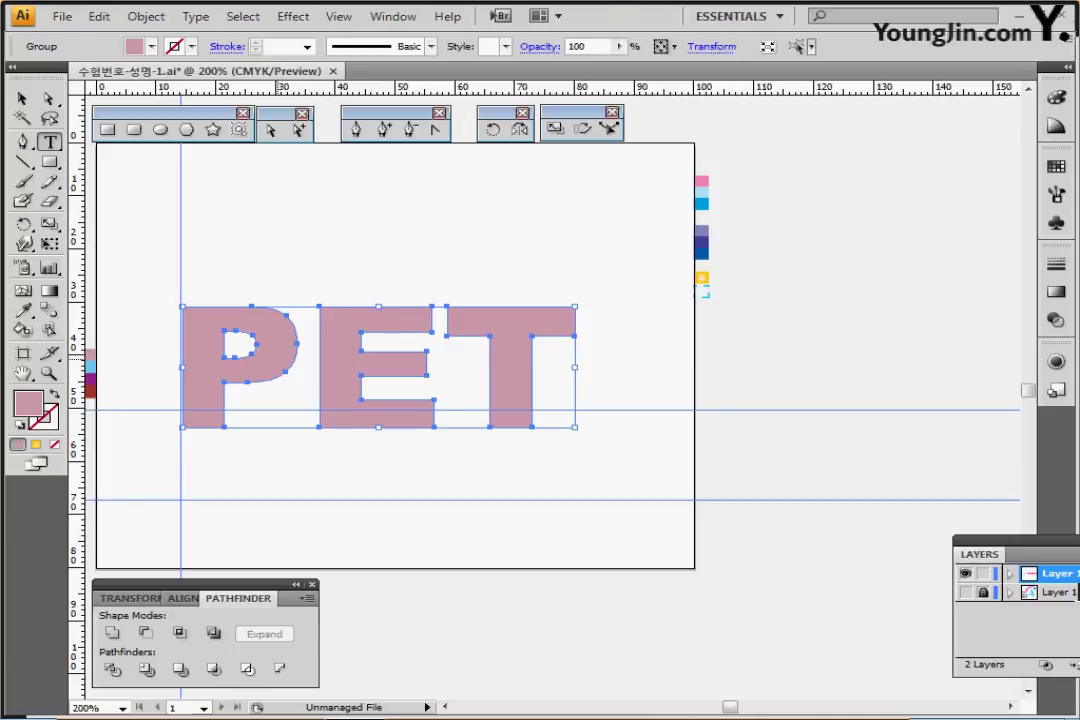
- Inside the PET group, scale the letters E and T uniformly to 75% and move them together below the P
ctrl+double_click(277, 357)
drag(364, 256, 502, 339)
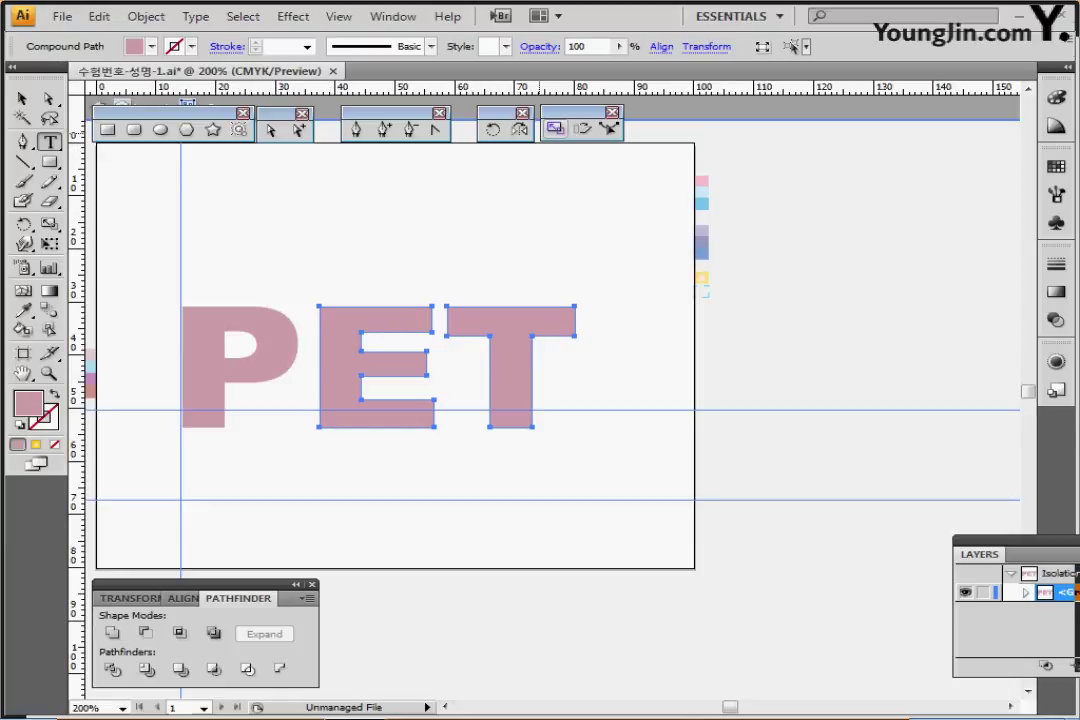
double_click(555, 128)
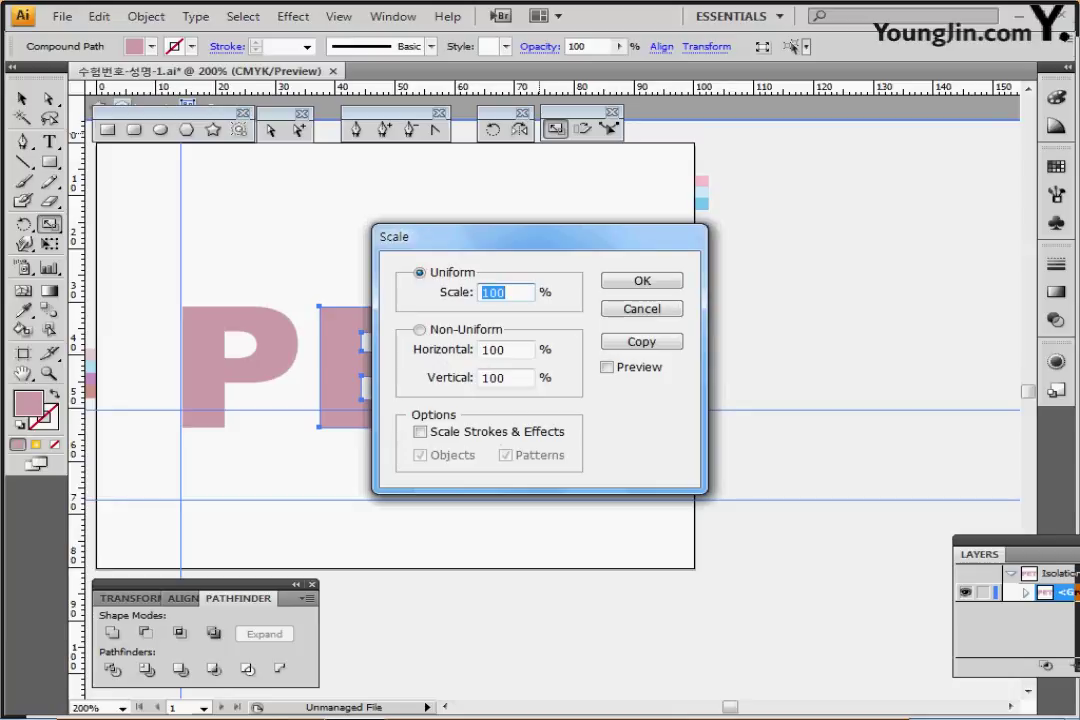
text(75)
key(Return)
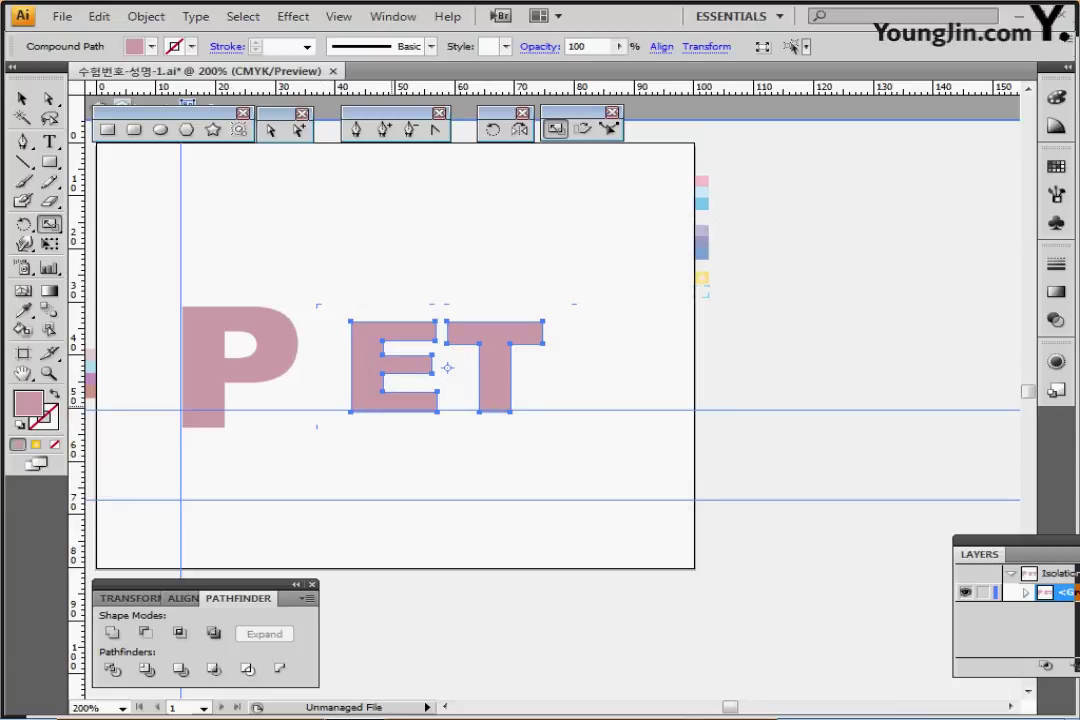
drag(367, 386, 234, 493)
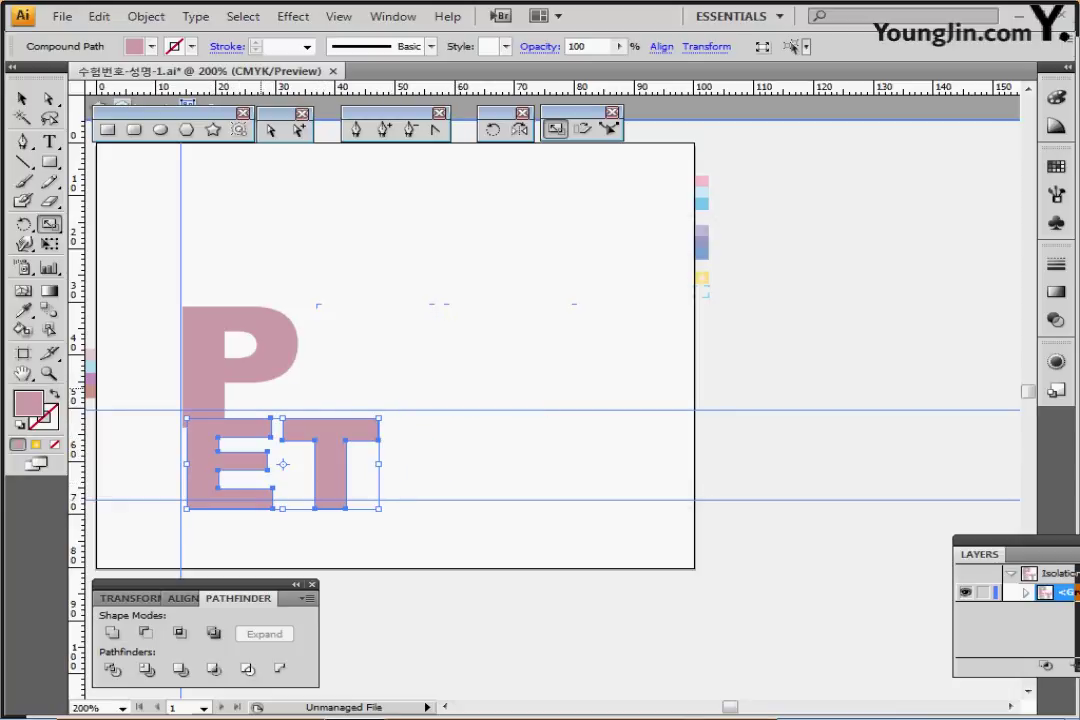
- Fill the letters E and T with the light blue sampled from the swatch beside the artboard, and exit the isolated group
scroll(355, 391, down, 1)
drag(495, 398, 358, 350)
scroll(358, 350, up, 1)
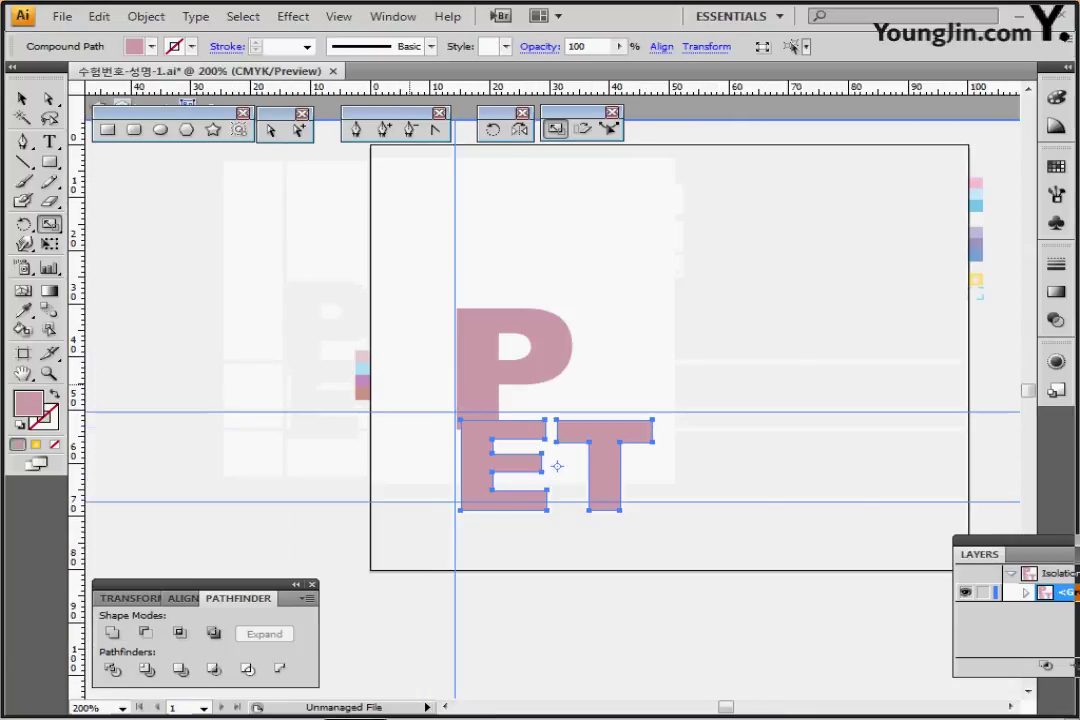
ctrl+click(410, 384)
drag(480, 391, 273, 338)
key(i)
click(273, 338)
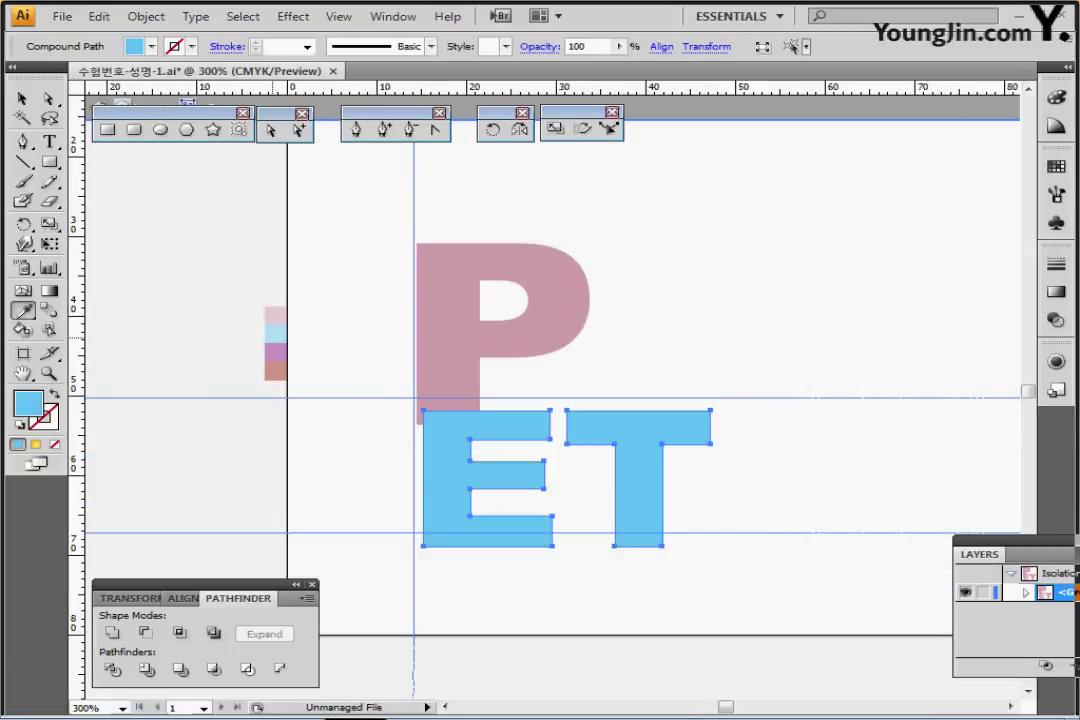
key(ctrl)
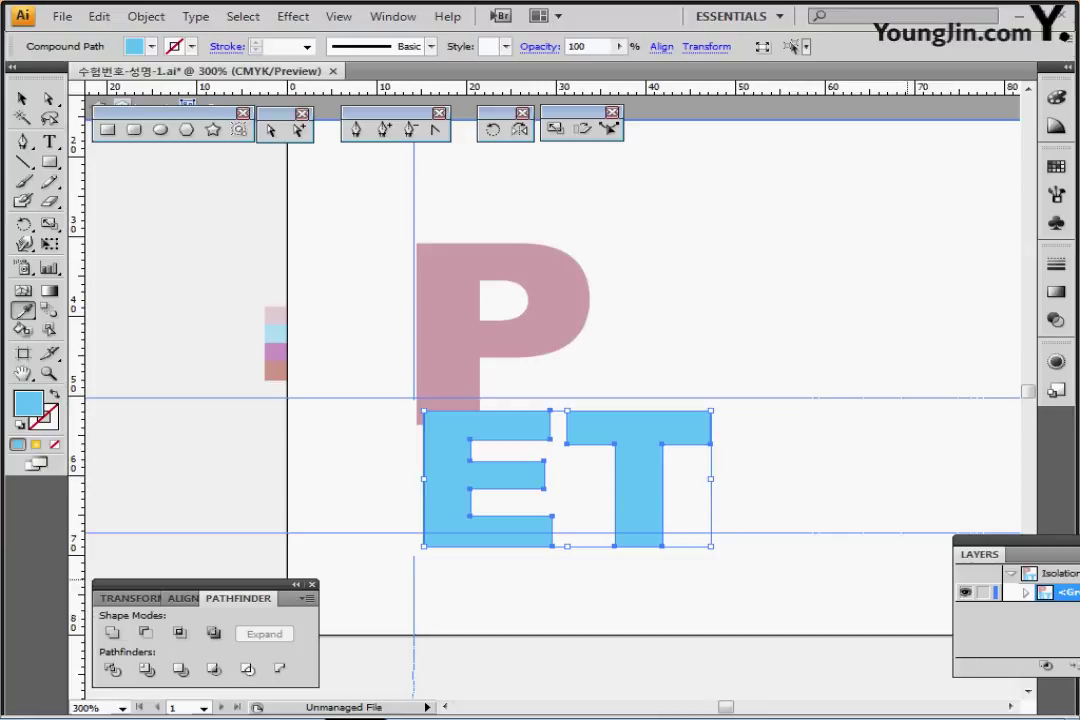
key(ctrl+shift+a)
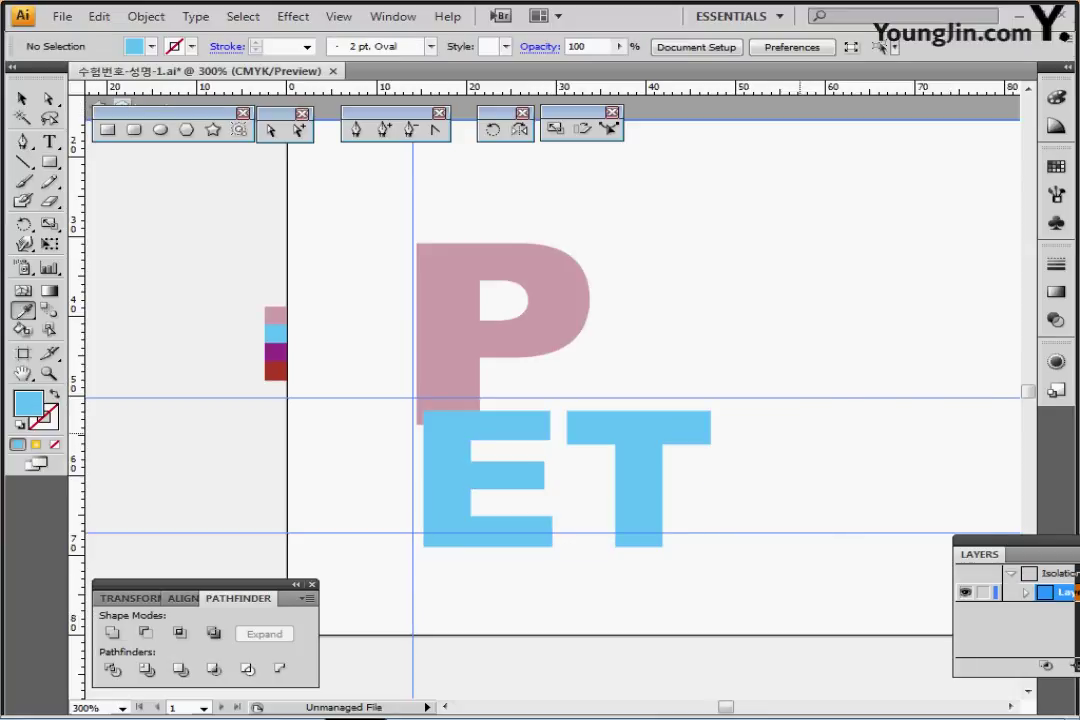
key(Escape)
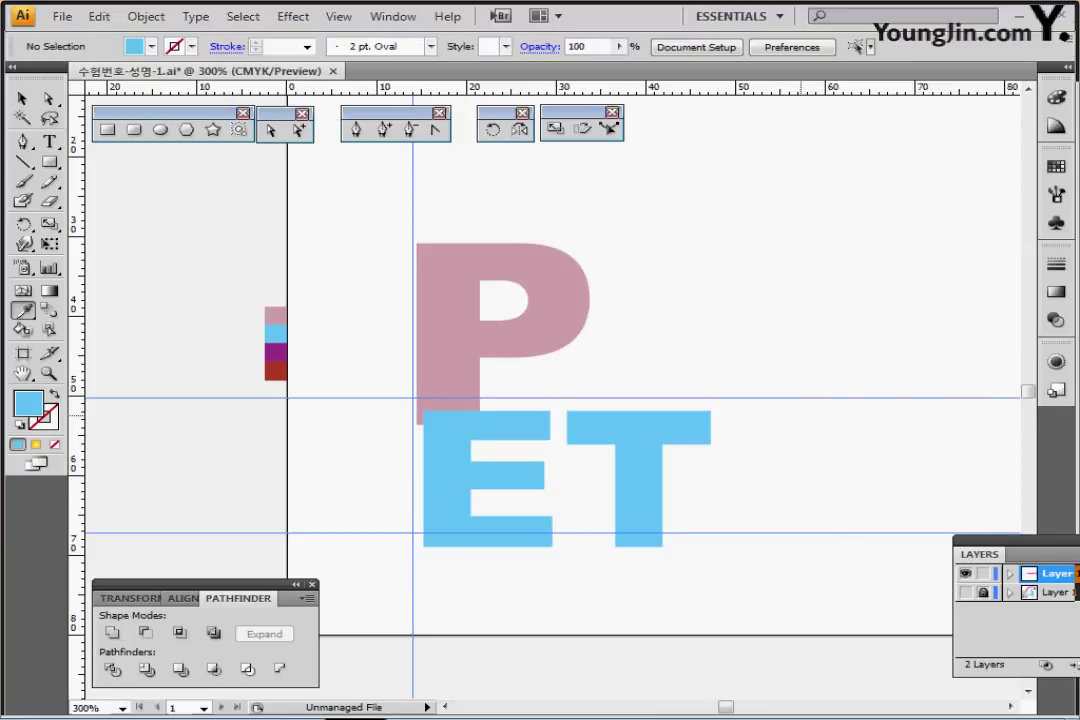
- Show the locked template layer and display the PET lettering in outline view
click(965, 592)
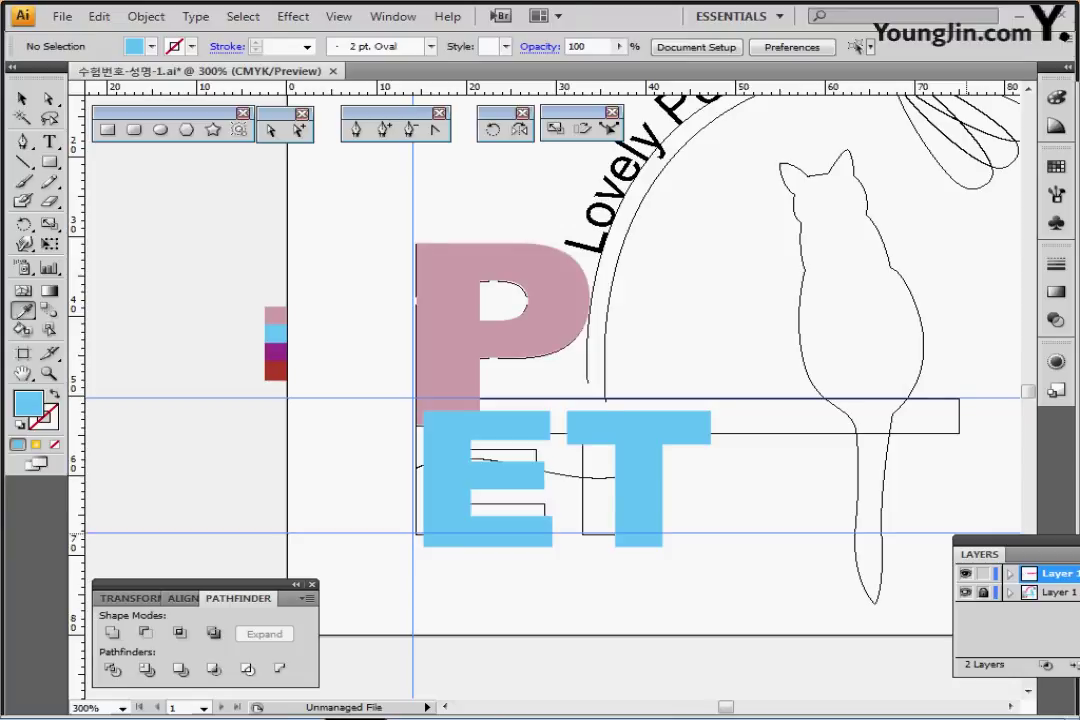
ctrl+click(498, 476)
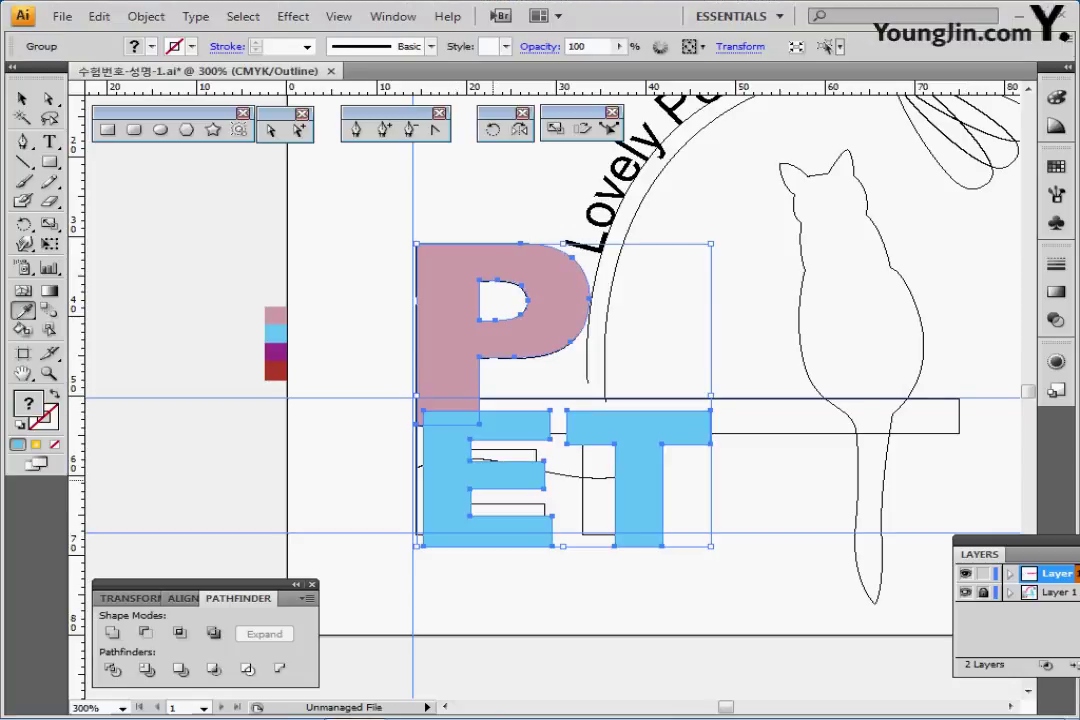
key(ctrl+y)
key(ctrl+y)
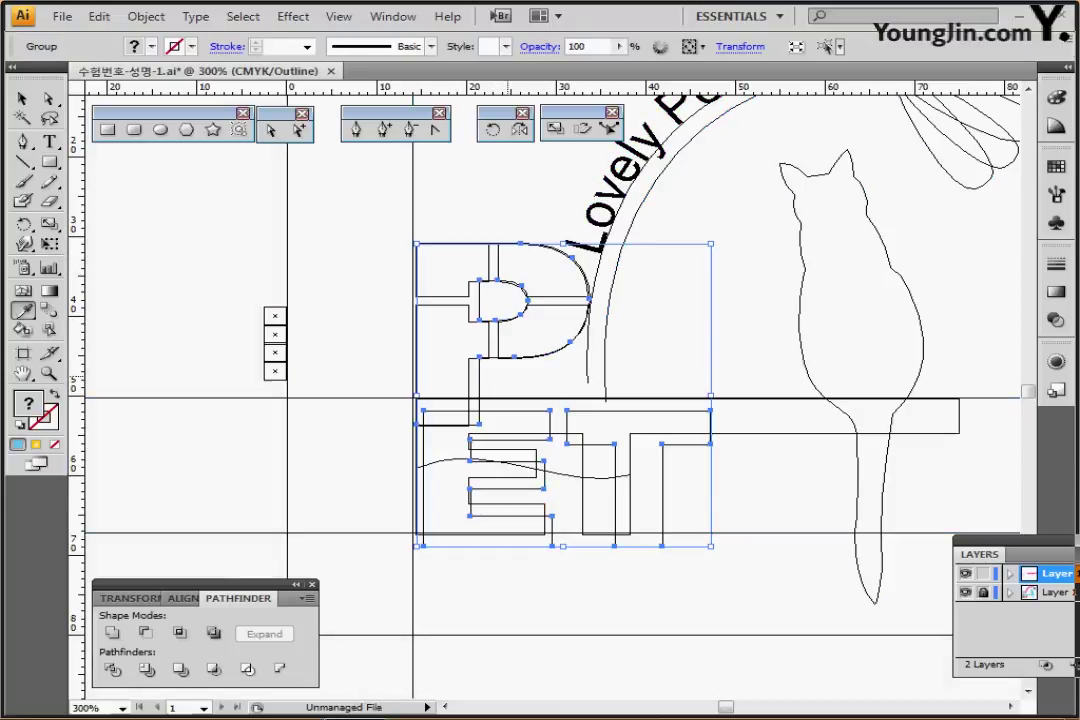
key(ctrl+shift+a)
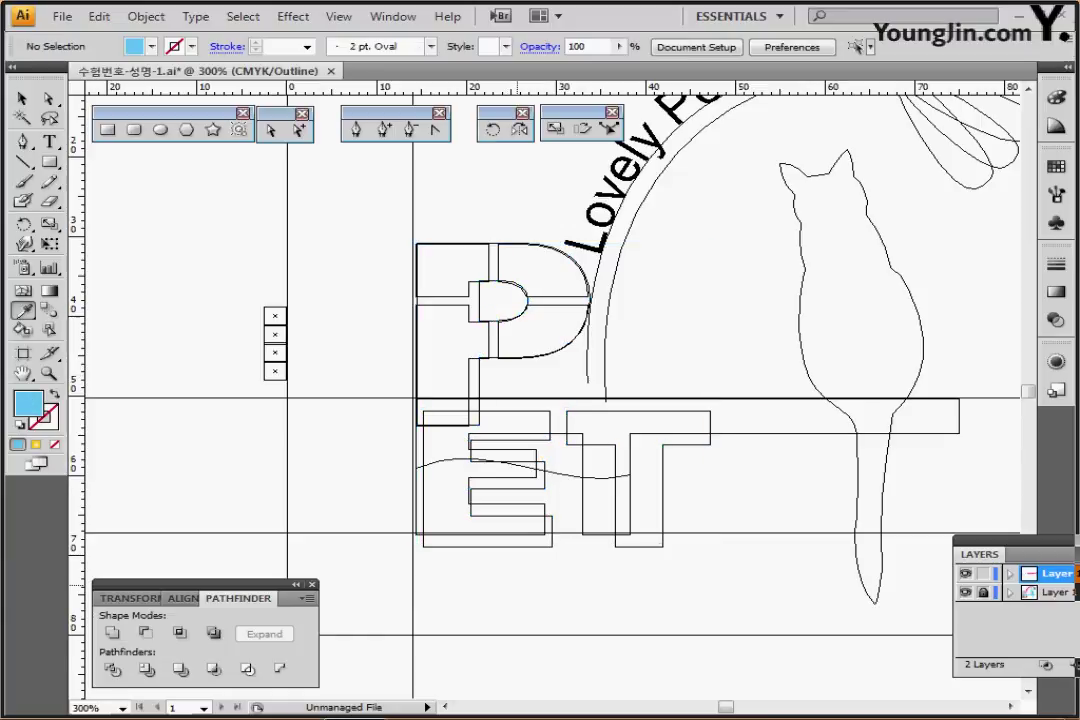
key(ctrl+a)
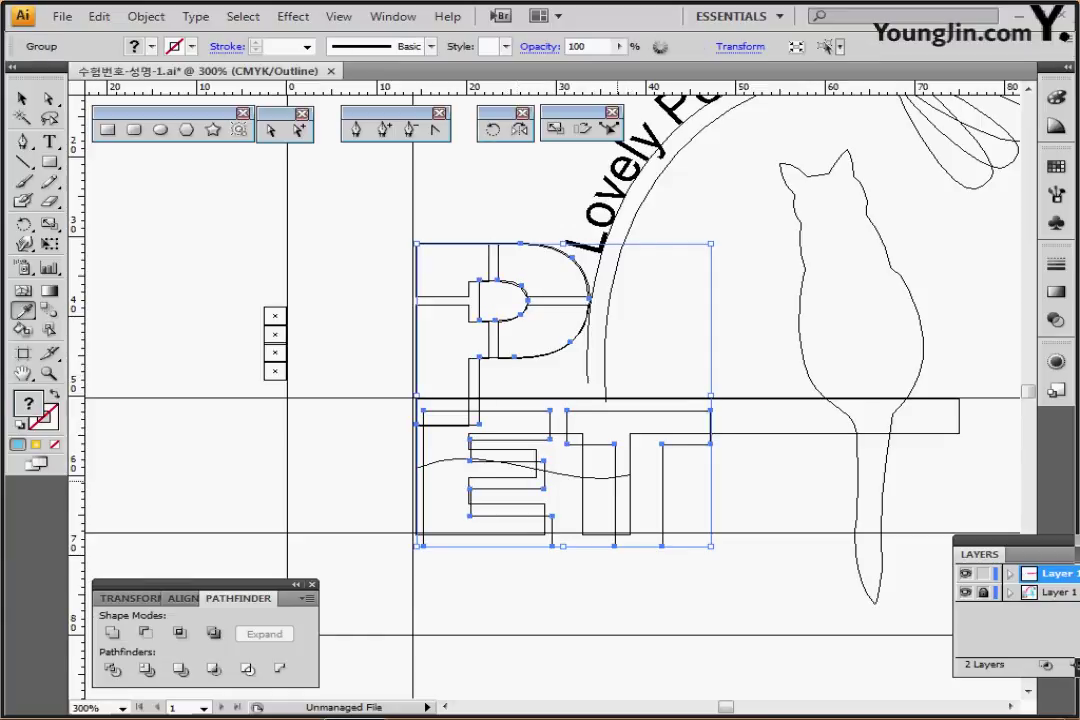
- Isolate the lettering group and move E and T together so the E lies over the template's E
ctrl+double_click(662, 480)
ctrl+click(662, 474)
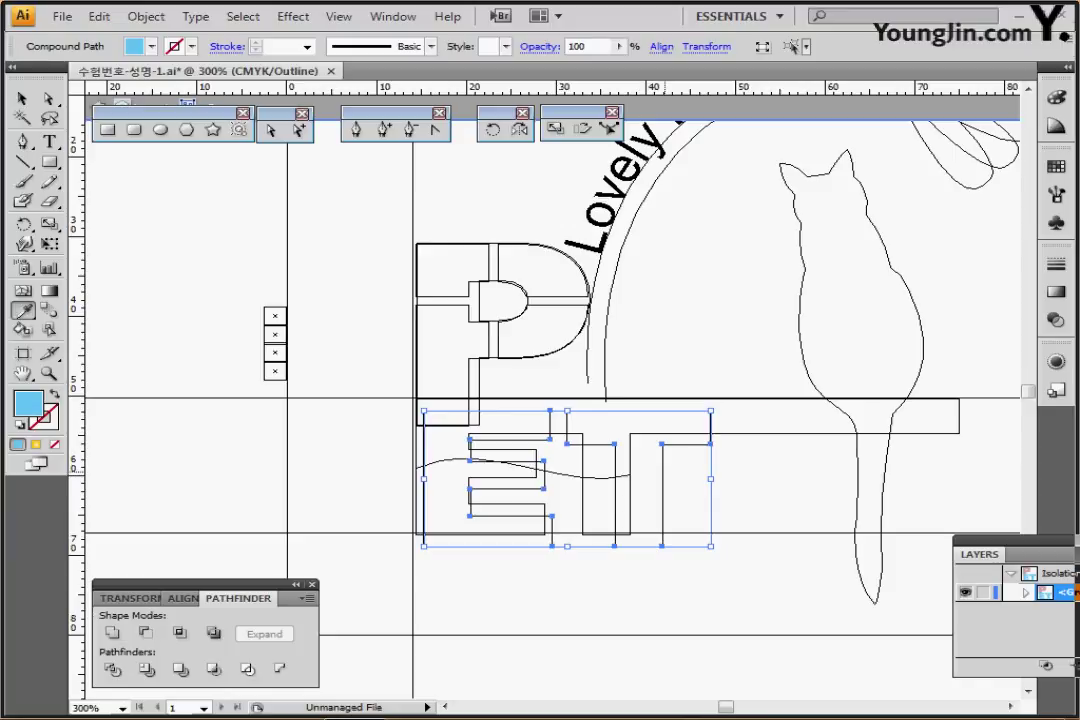
drag(505, 450, 483, 438)
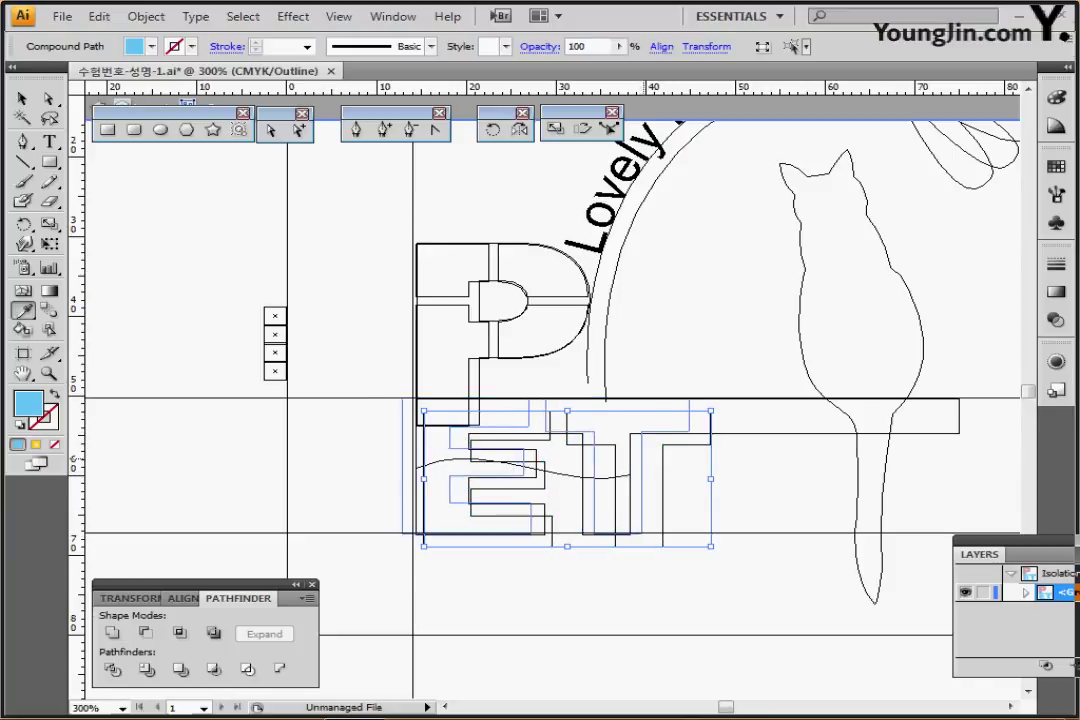
drag(641, 460, 656, 460)
ctrl+click(626, 551)
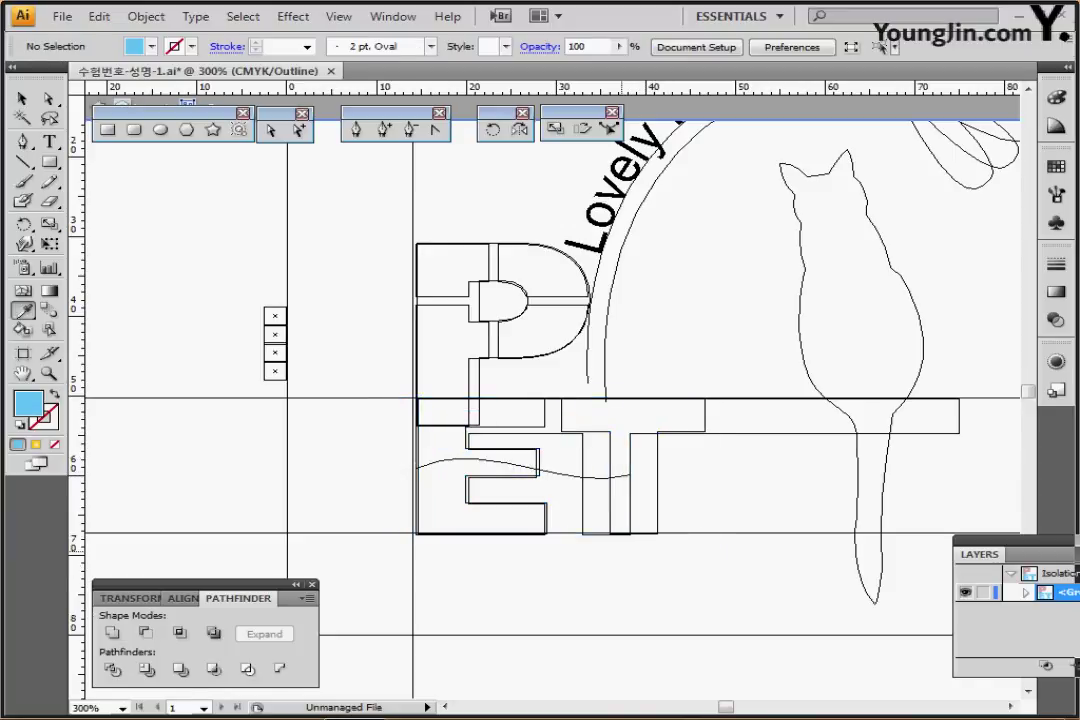
- Move the letter T alone onto the template's T stem and exit the isolated group
ctrl+click(657, 507)
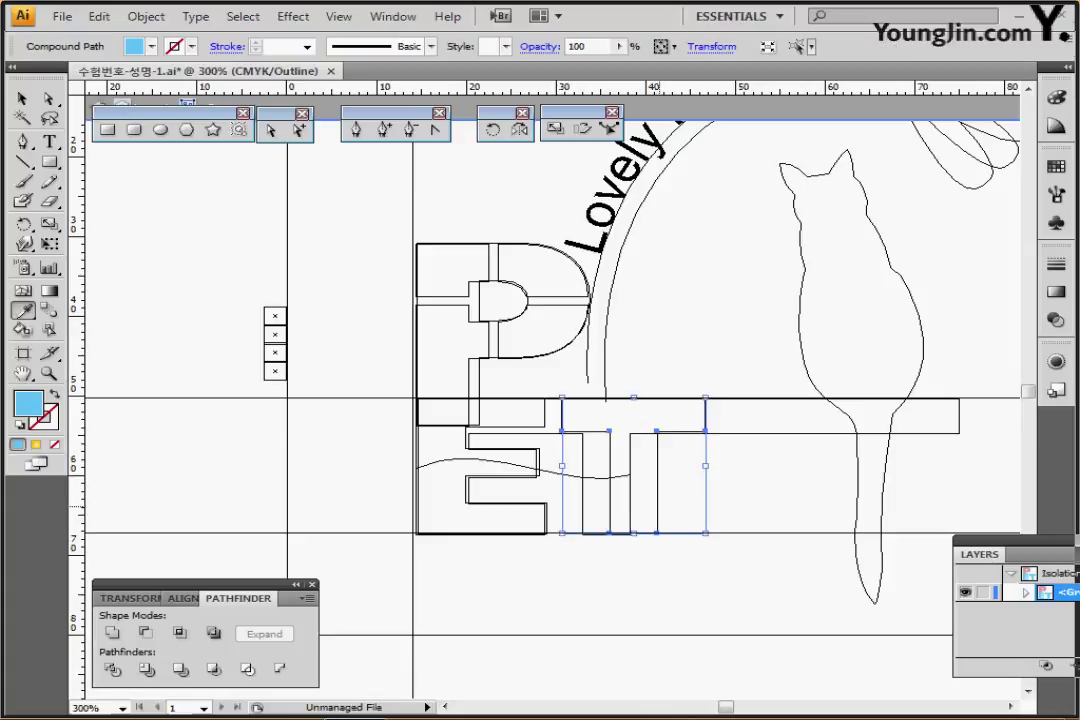
drag(630, 480, 606, 480)
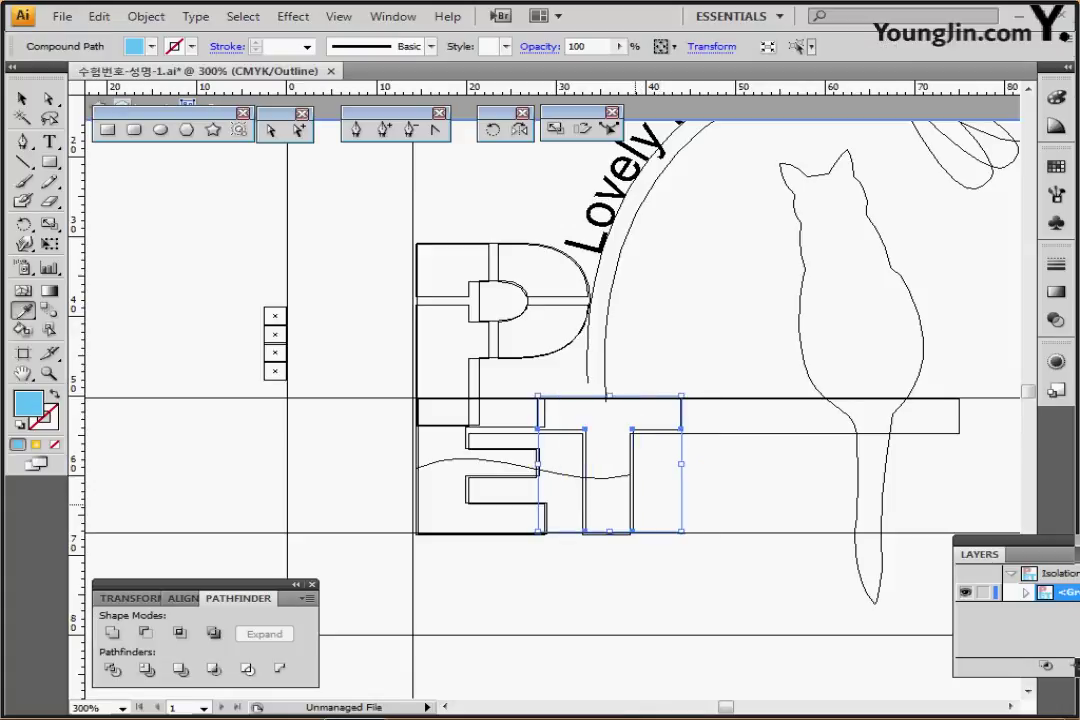
ctrl+click(624, 571)
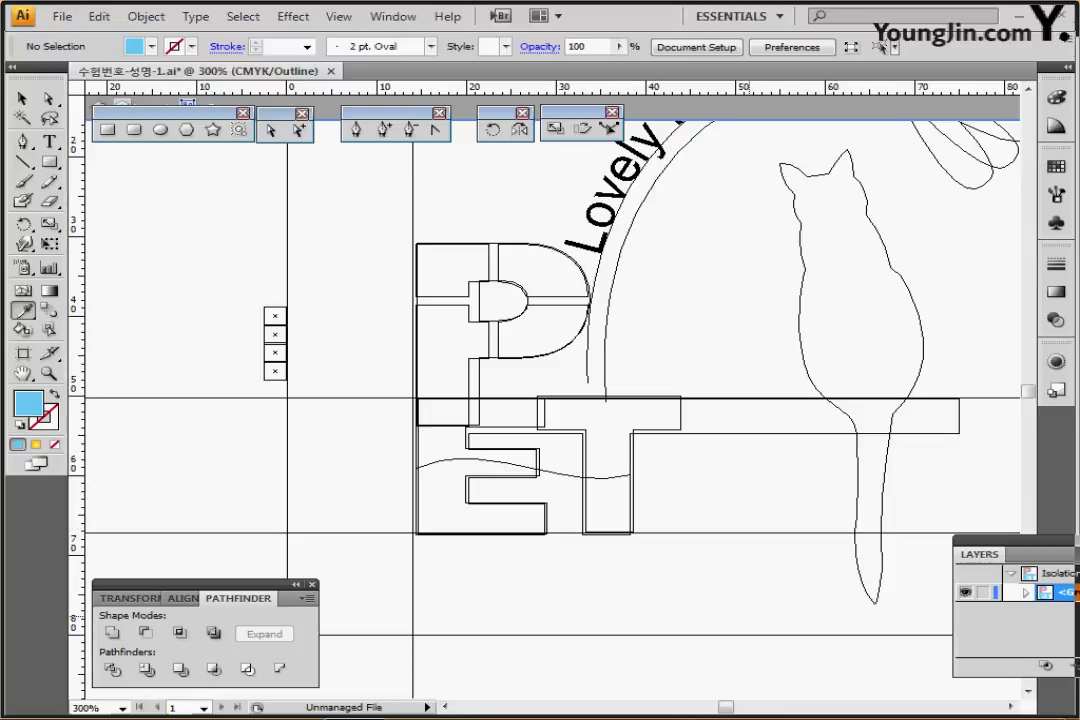
key(Escape)
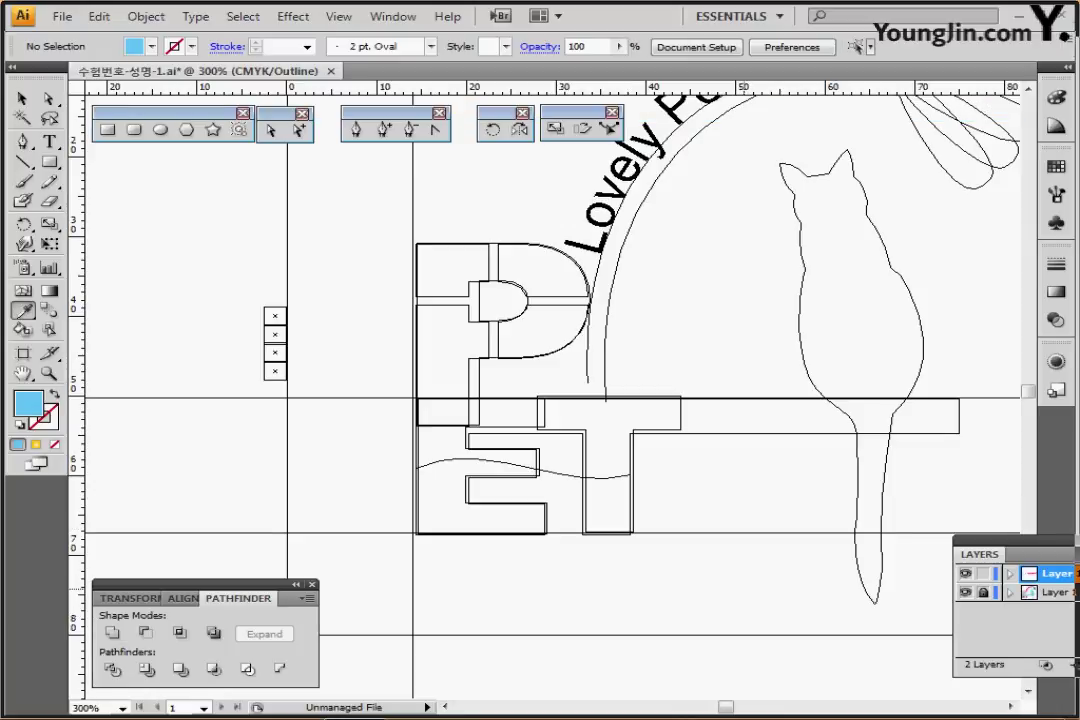
- Return the artwork to preview display and hide the locked template layer
key(ctrl+y)
ctrl+click(965, 592)
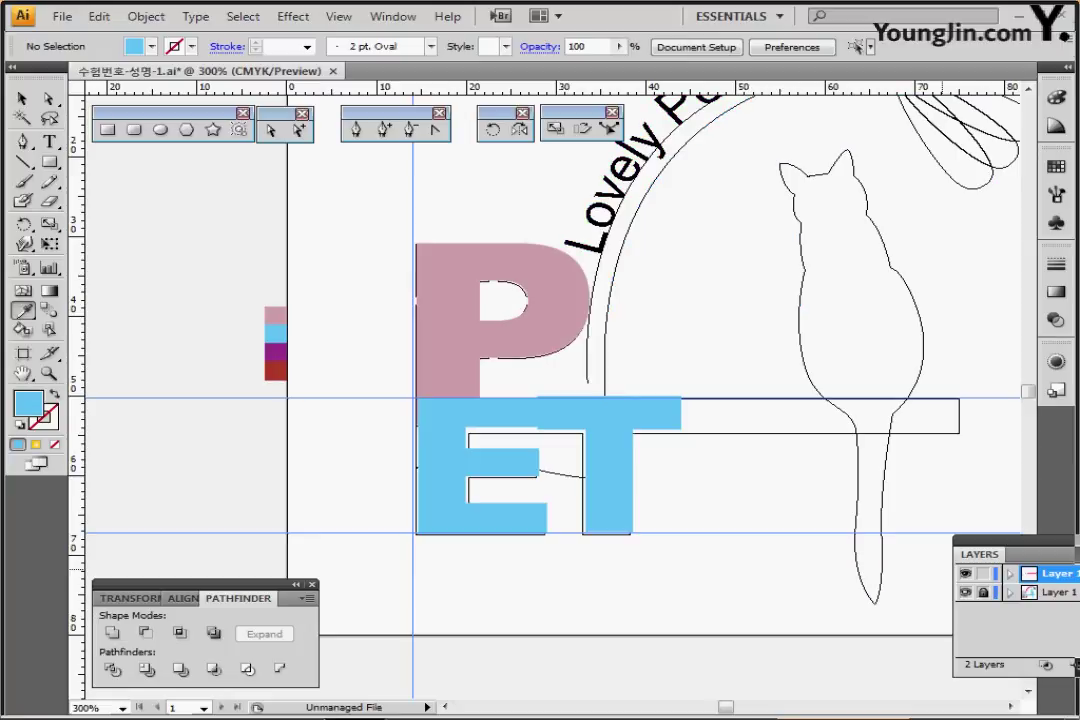
click(965, 592)
drag(618, 416, 529, 391)
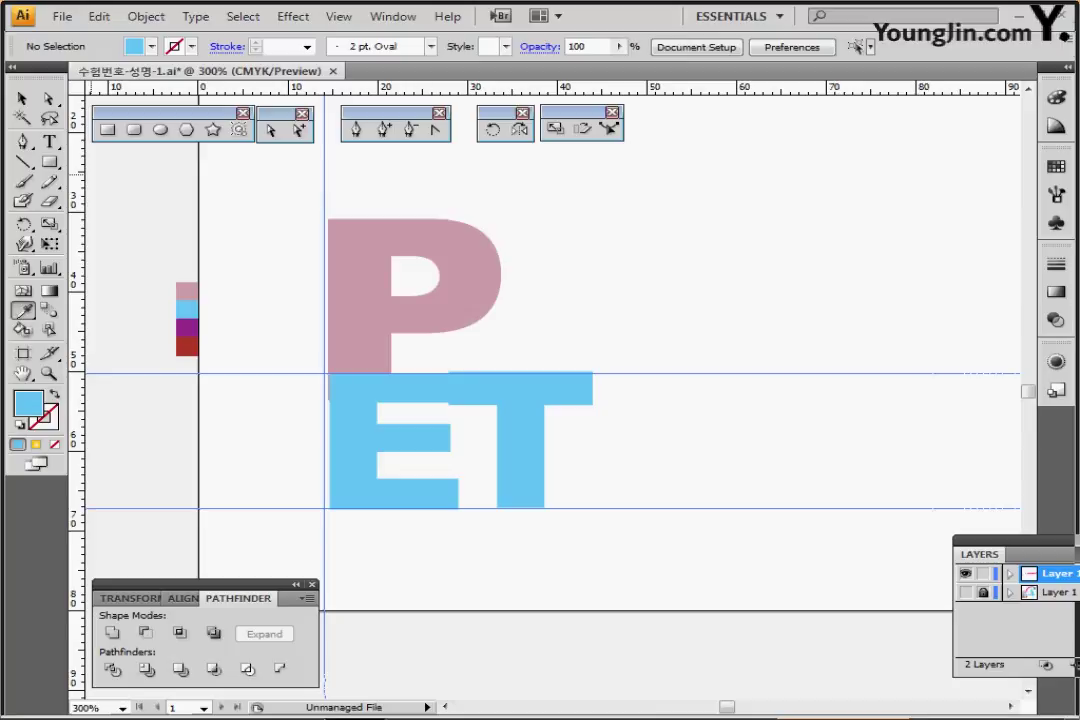
- Align the left edges of the letters P and E using the Group Selection tool
key(v)
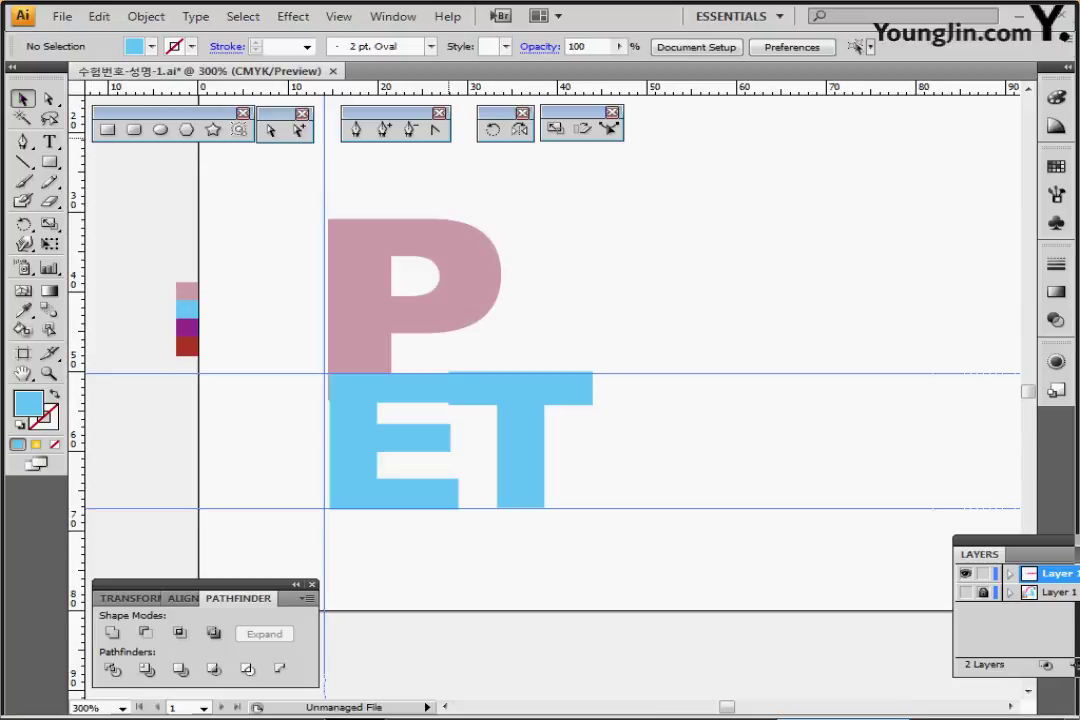
click(299, 130)
drag(305, 253, 347, 458)
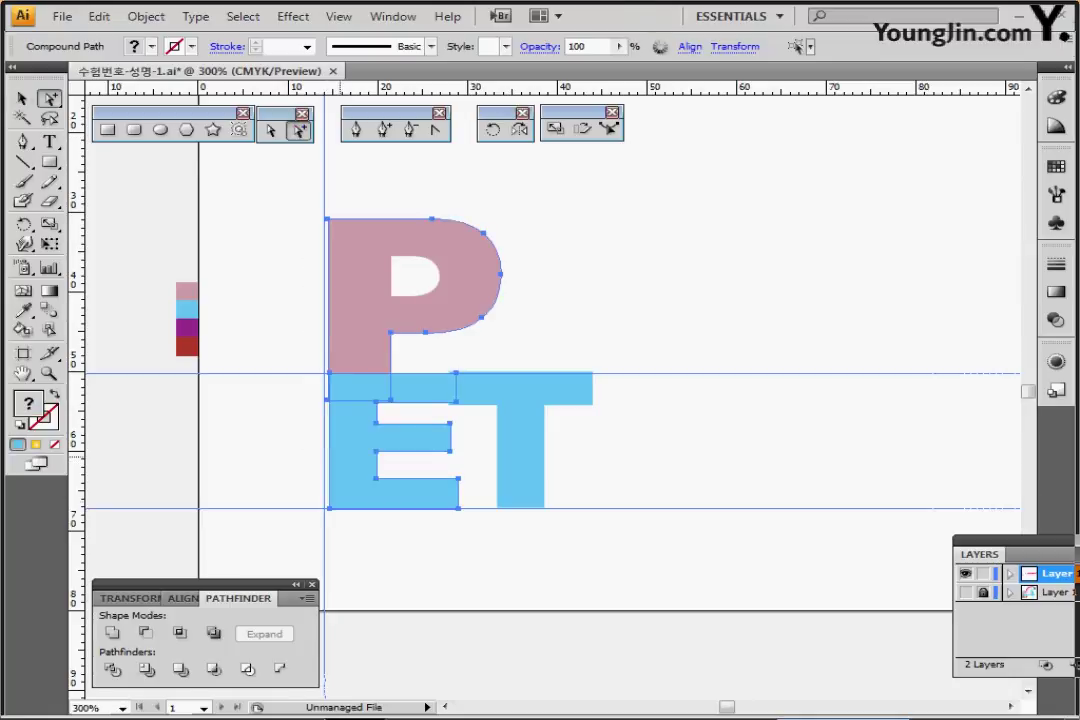
click(183, 598)
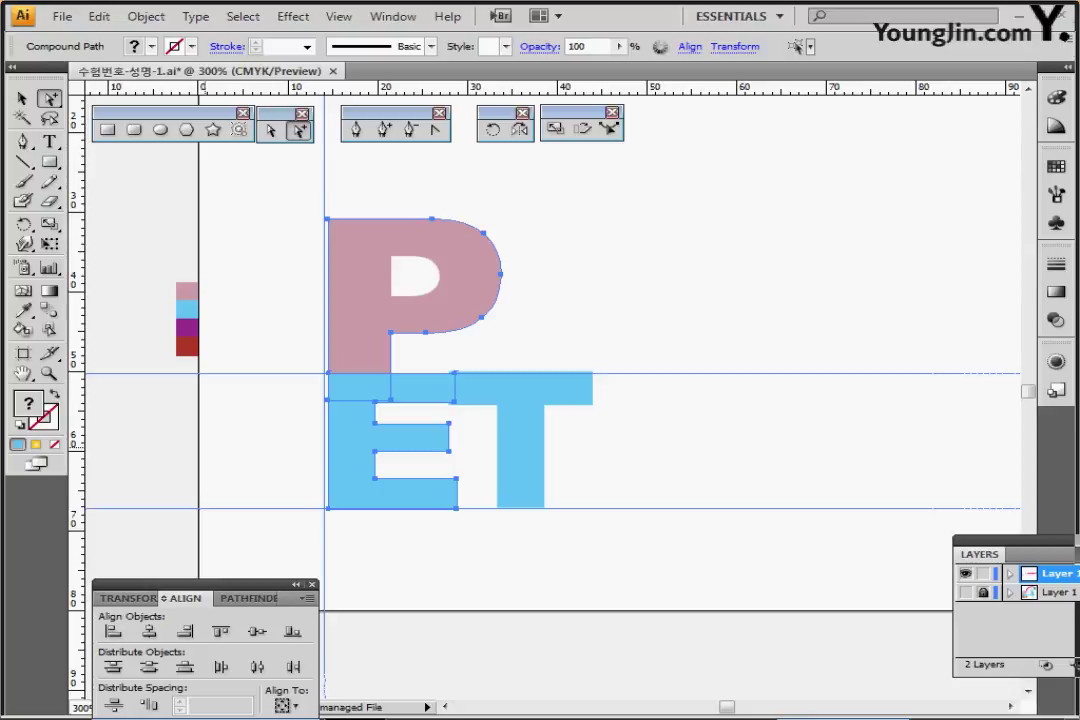
click(207, 447)
- Align the bottom edges of the letters E and T
drag(423, 542, 525, 477)
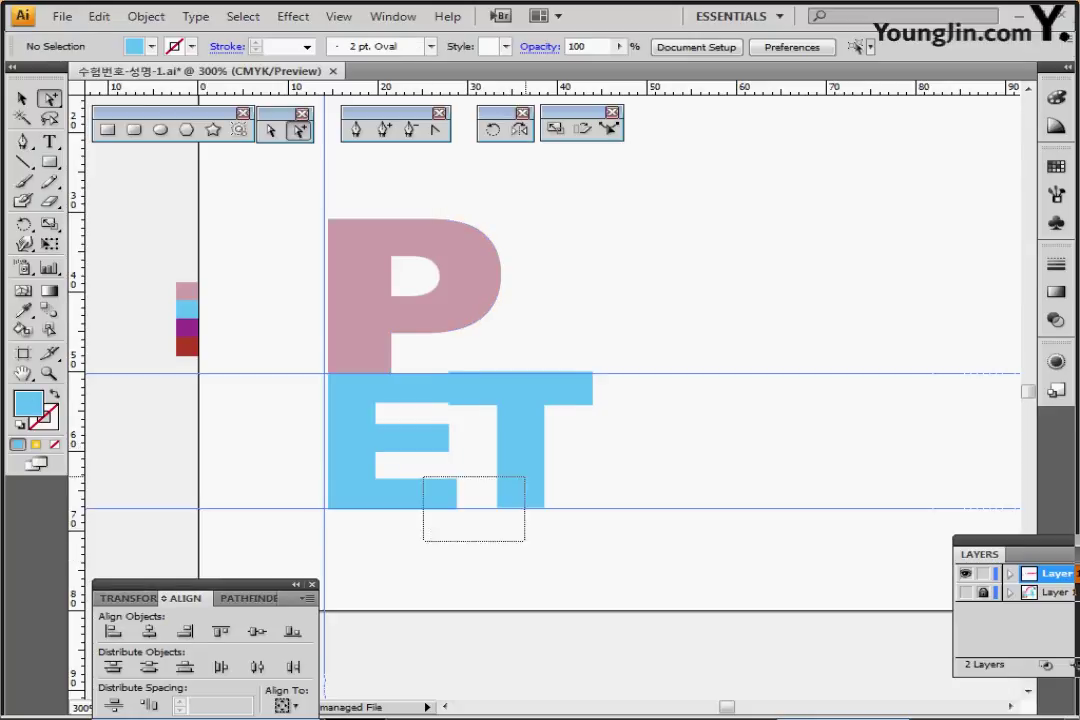
drag(524, 541, 524, 541)
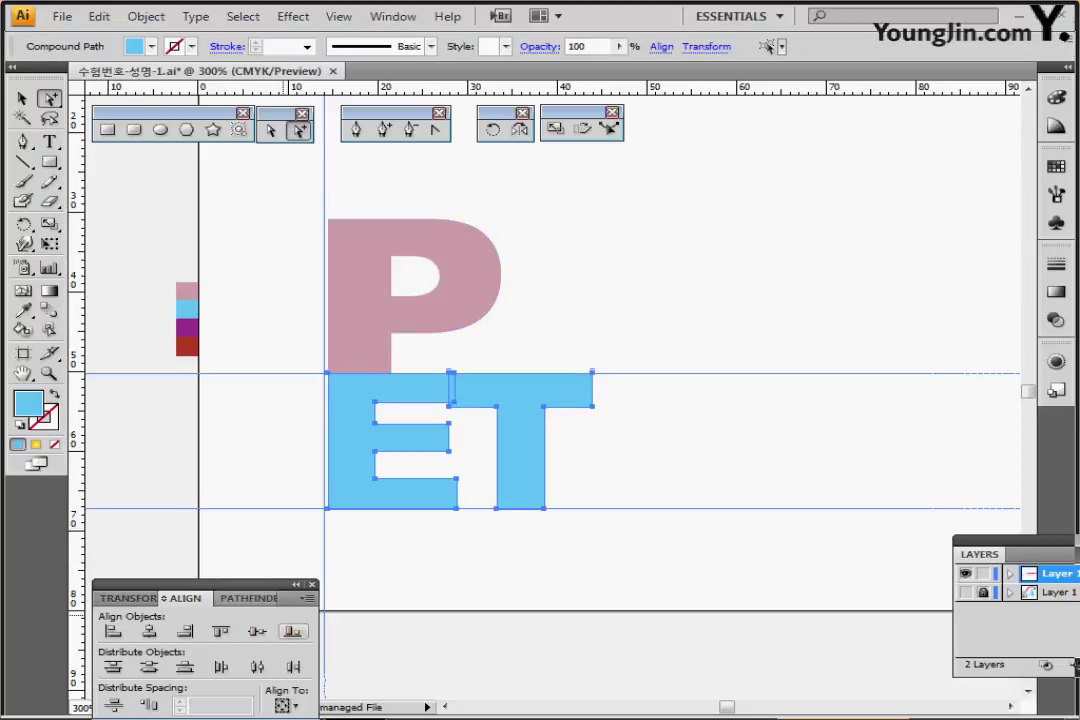
drag(235, 585, 237, 532)
click(447, 545)
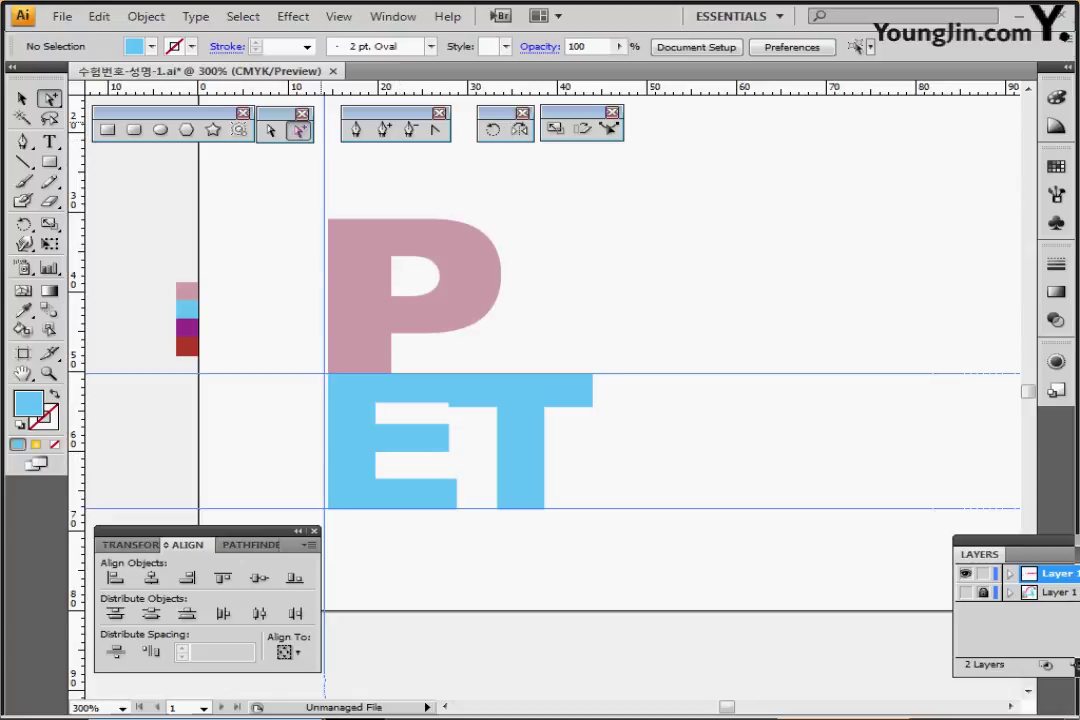
- Average the inner stem anchor points of the letters P and E along the vertical axis using Direct Selection
click(271, 131)
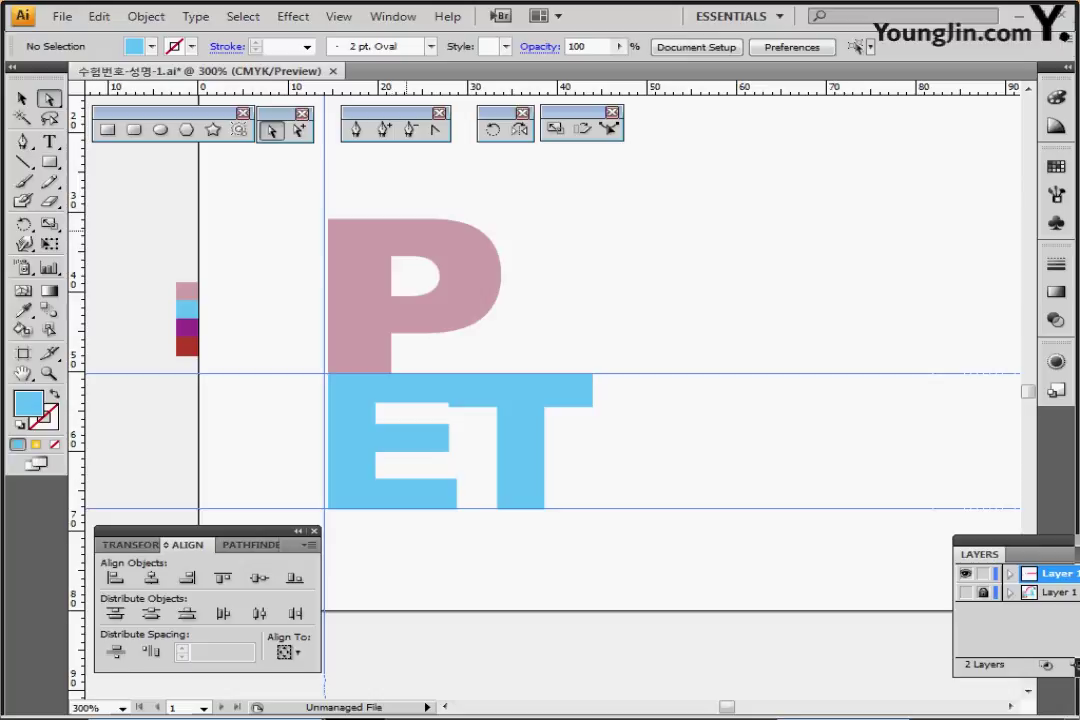
key(ctrl+y)
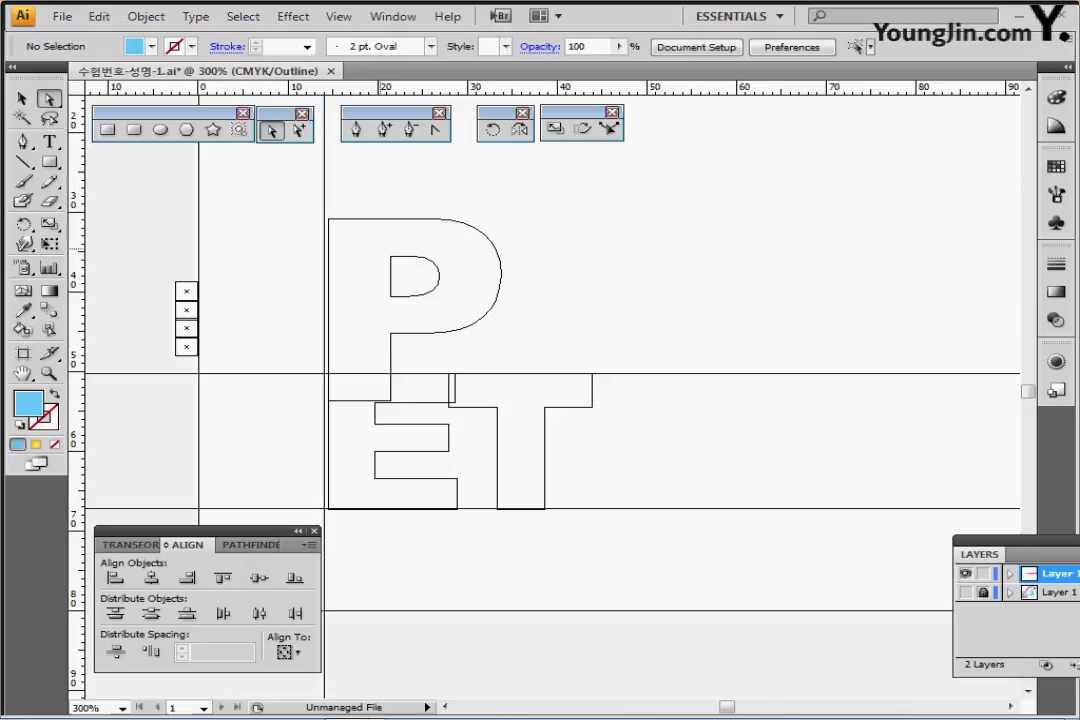
drag(395, 408, 405, 490)
key(ctrl+y)
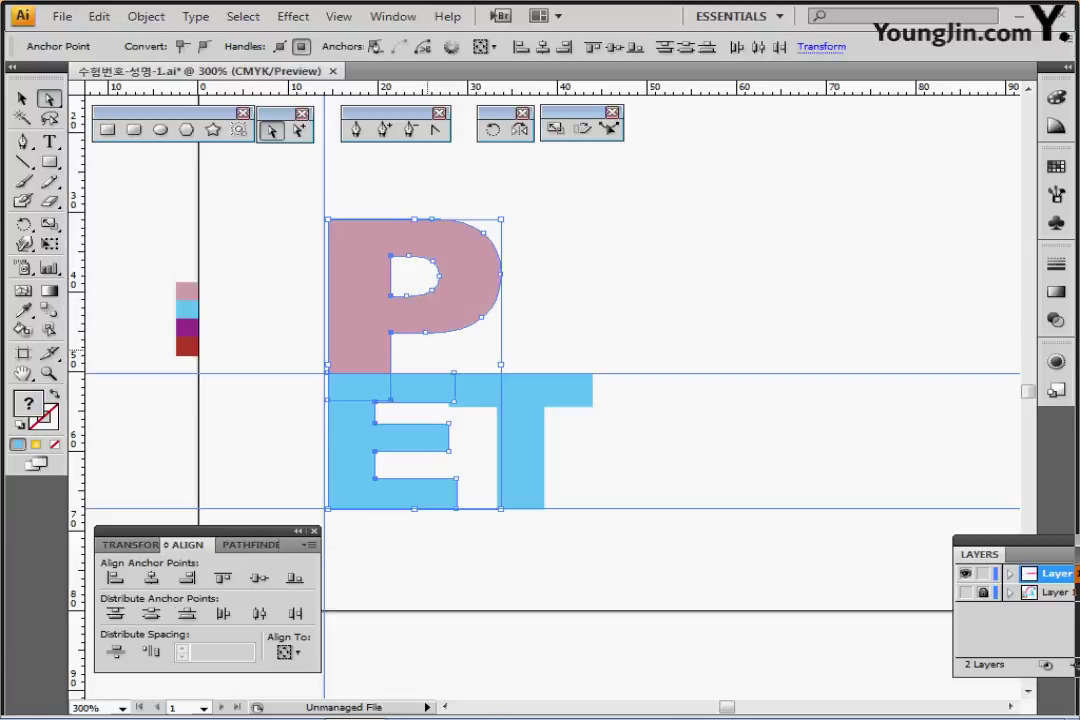
right_click(611, 209)
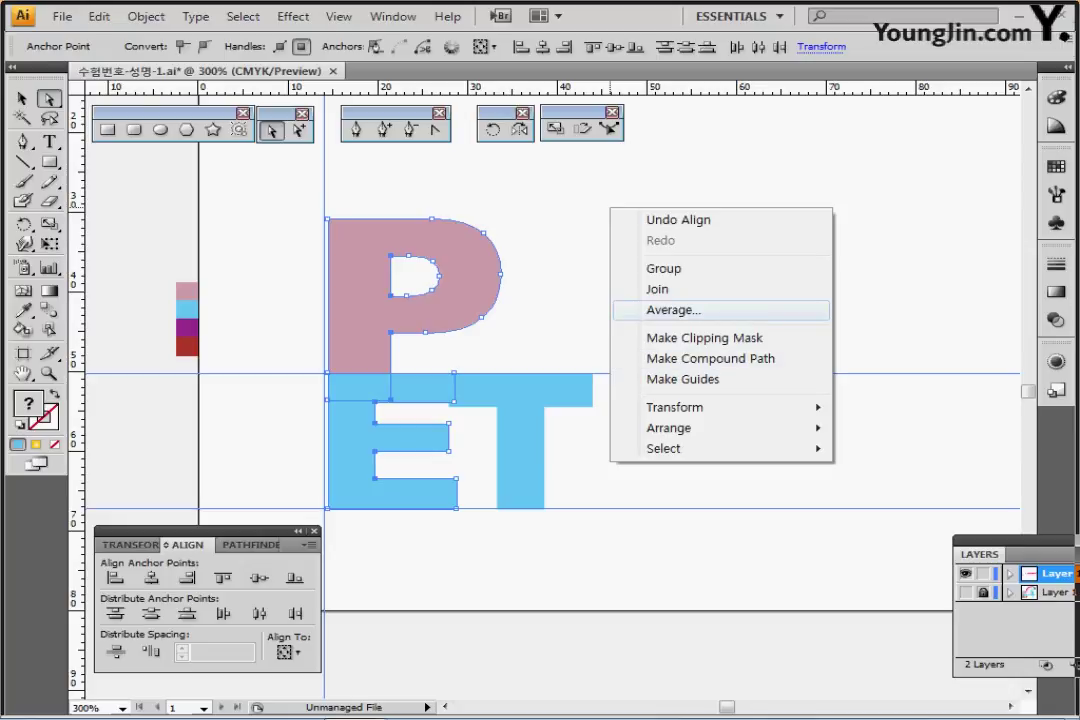
click(673, 310)
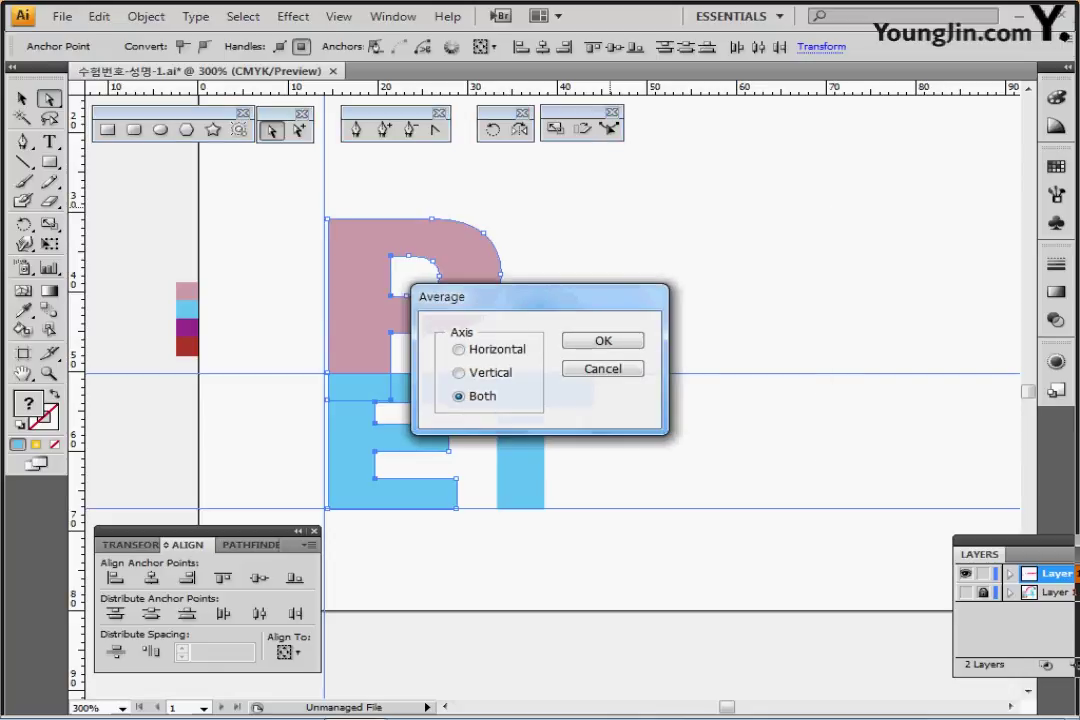
drag(545, 298, 716, 198)
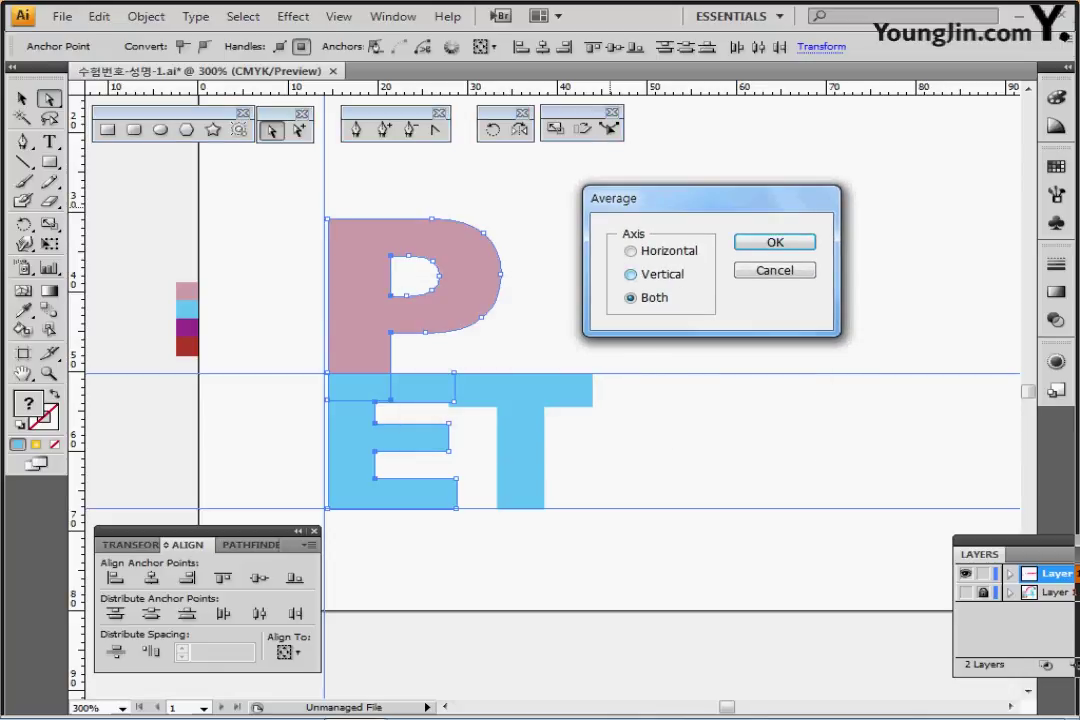
click(631, 274)
key(Return)
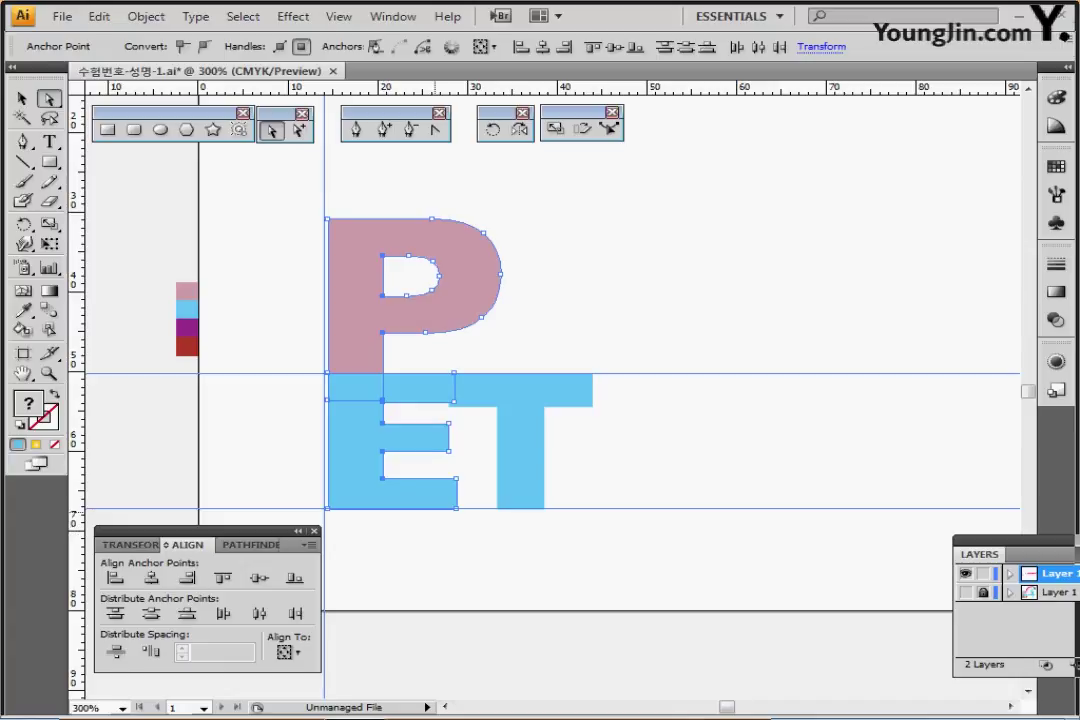
click(572, 450)
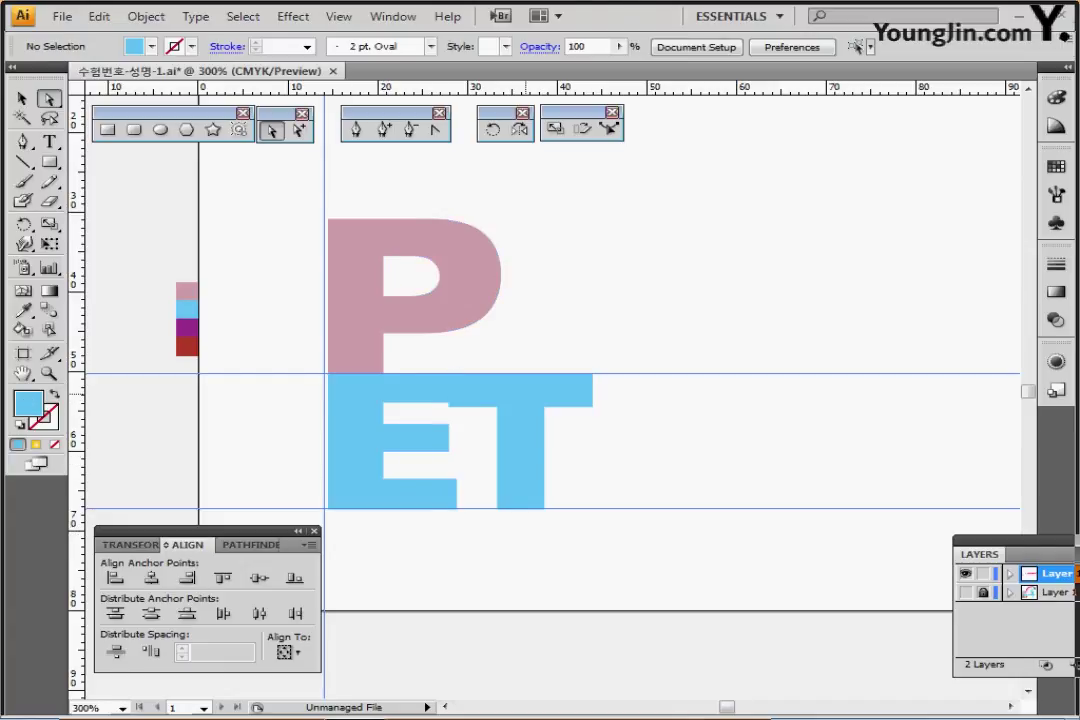
- Draw a sky-blue rectangle about 60 mm long over the template's horizontal bar from E through T, with the template layer hidden at the end
ctrl+click(547, 395)
ctrl+click(547, 367)
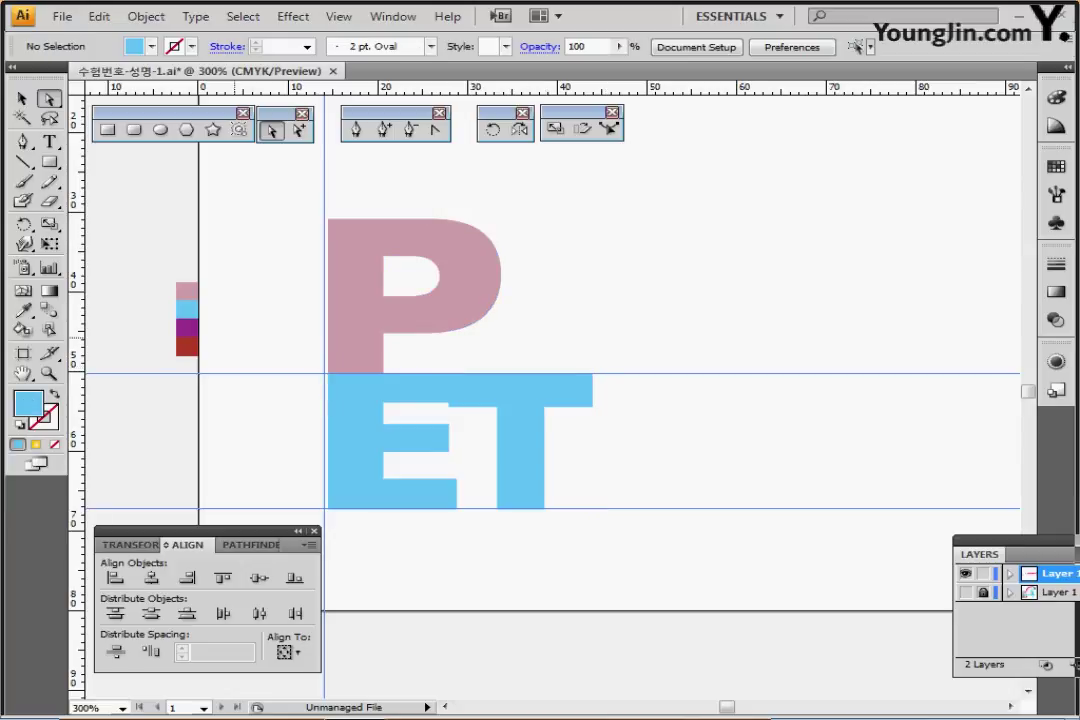
ctrl+click(184, 310)
key(ctrl+shift+a)
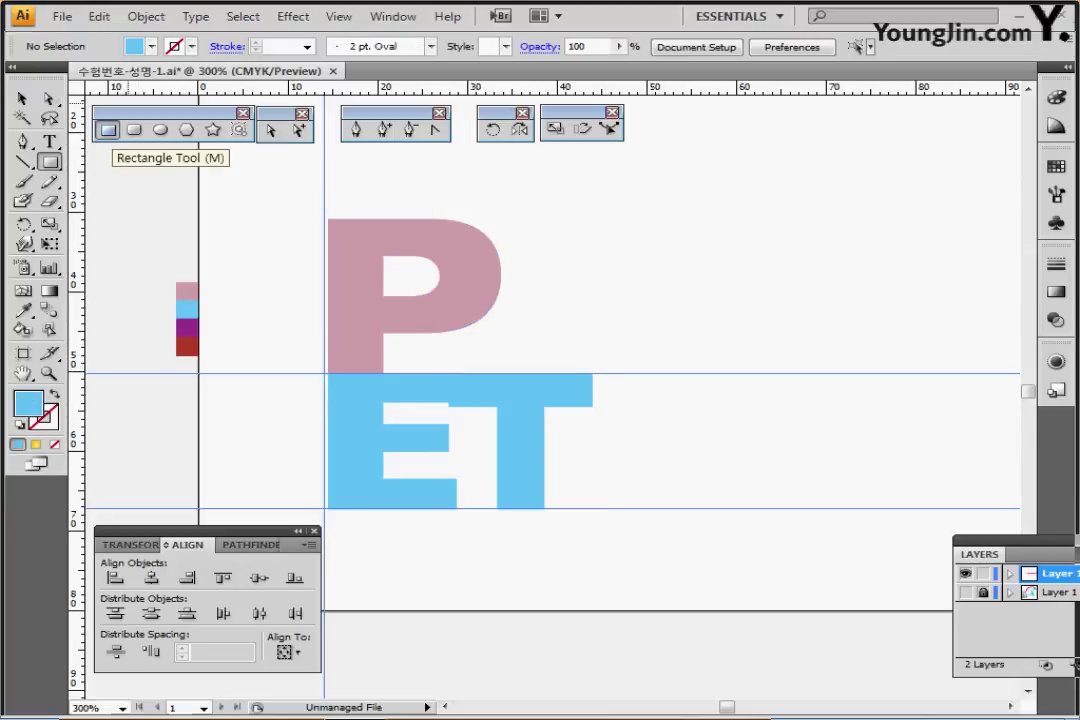
click(107, 129)
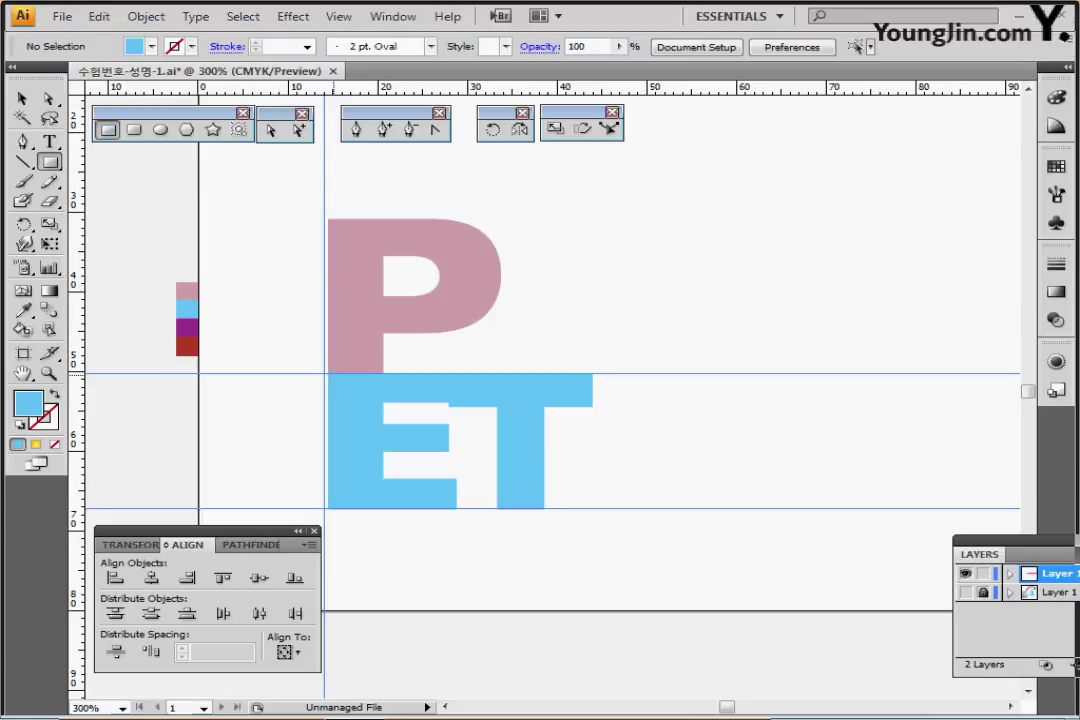
key(ctrl+y)
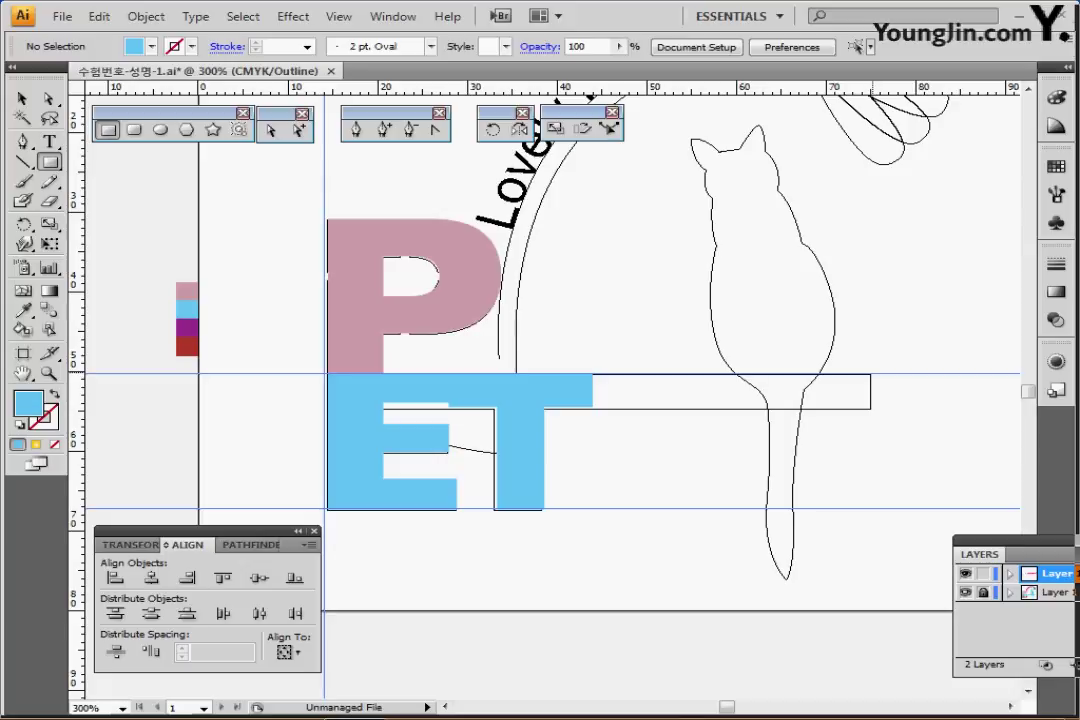
drag(869, 375, 328, 409)
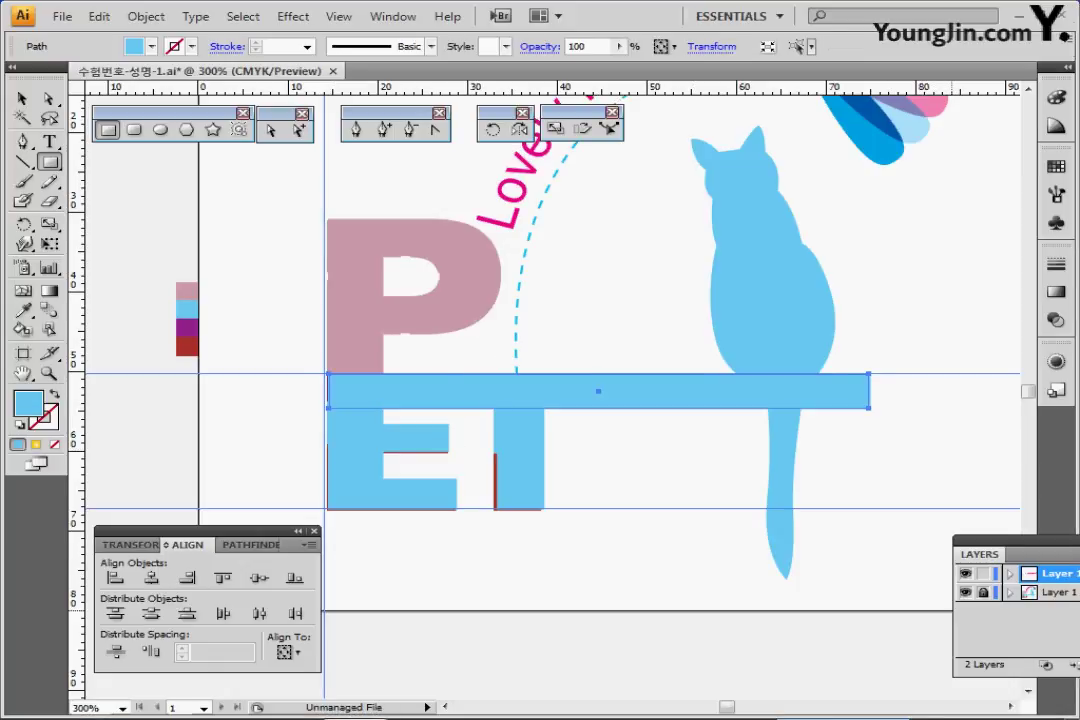
ctrl+click(965, 592)
click(965, 592)
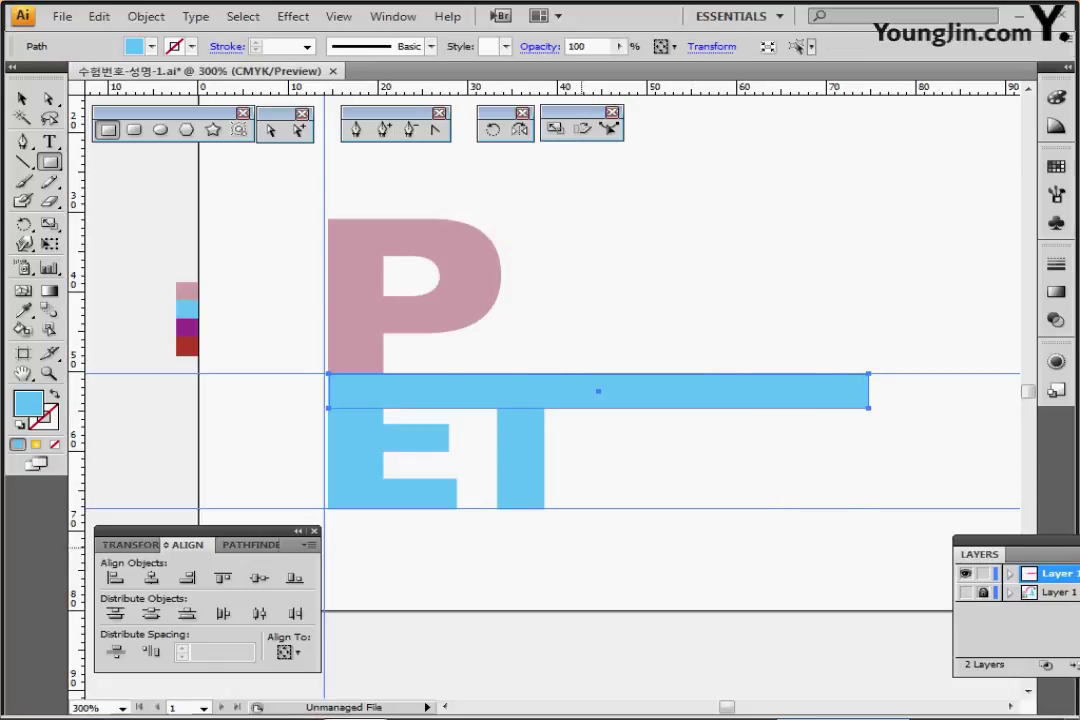
ctrl+click(655, 496)
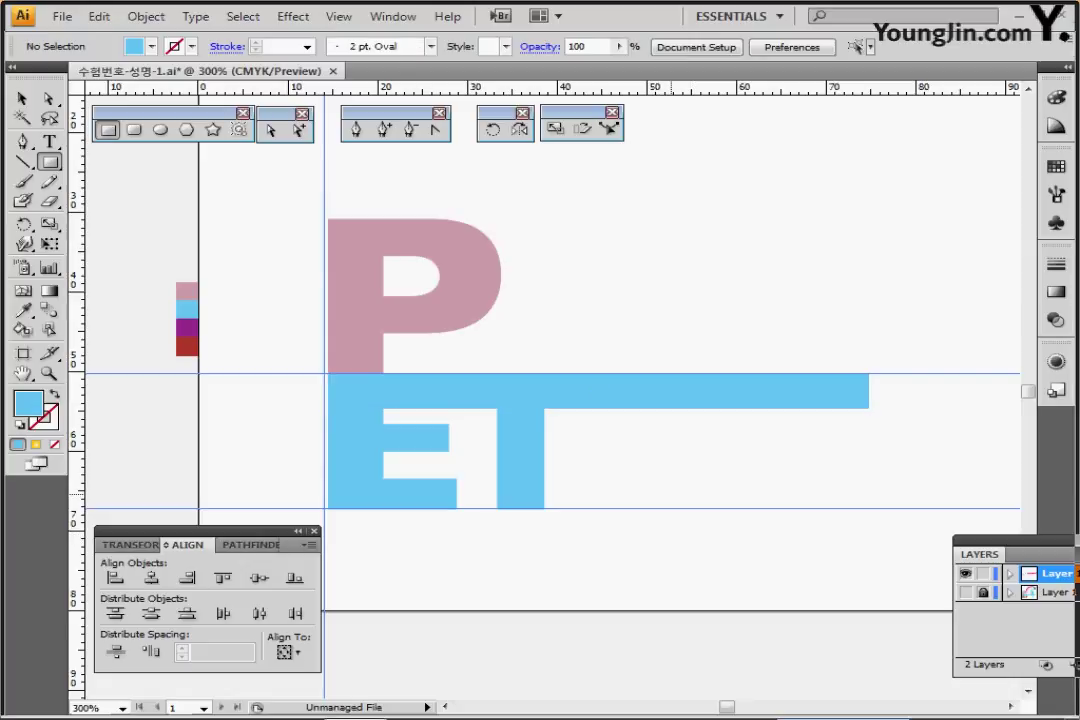
- Unite the letters E and T with the long blue bar into one shape using Pathfinder
drag(631, 558, 389, 398)
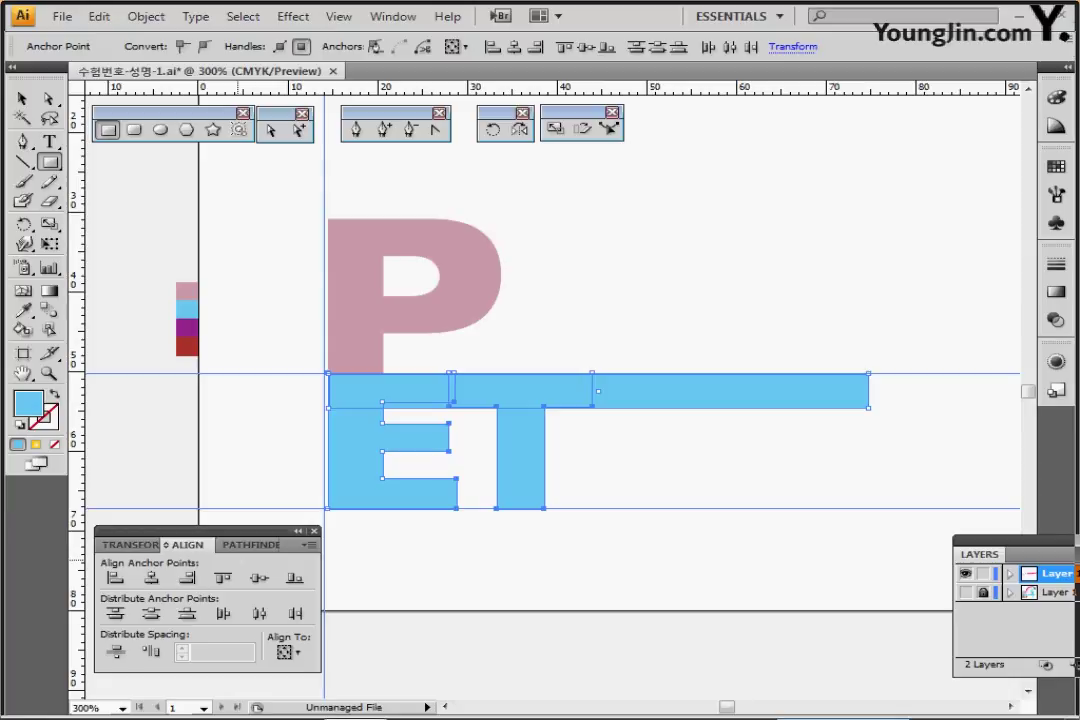
click(250, 545)
click(114, 579)
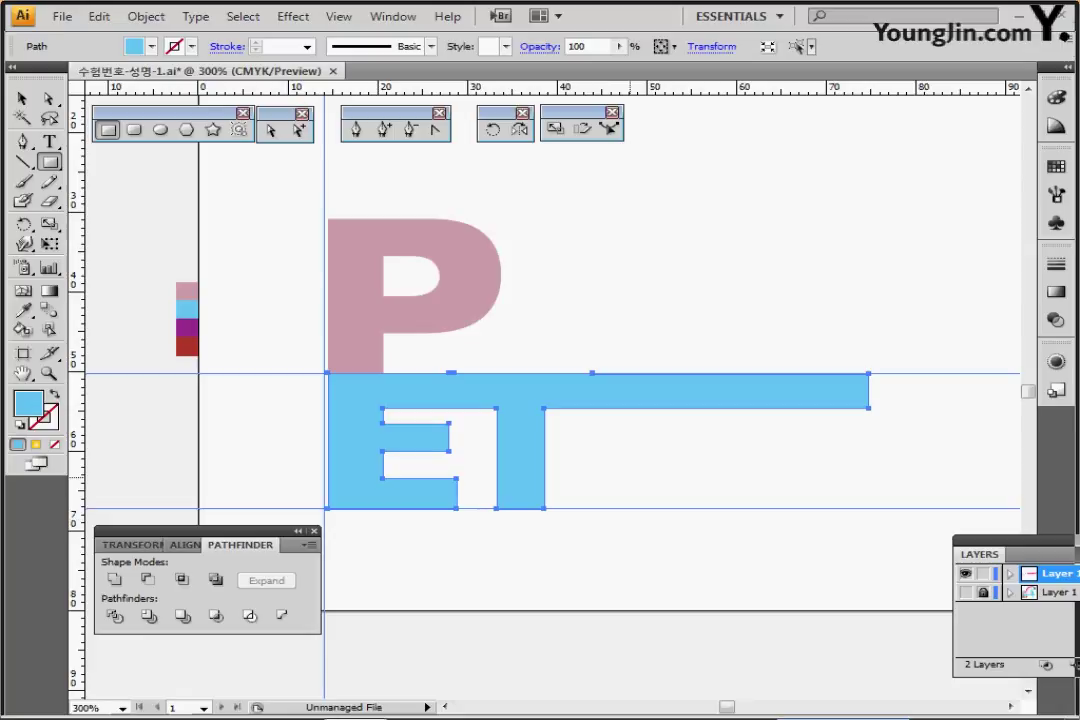
ctrl+click(626, 477)
- Draw a thin horizontal rectangle about 25 mm long across the middle of the P and make a copy rotated 90°
key(ctrl+plus)
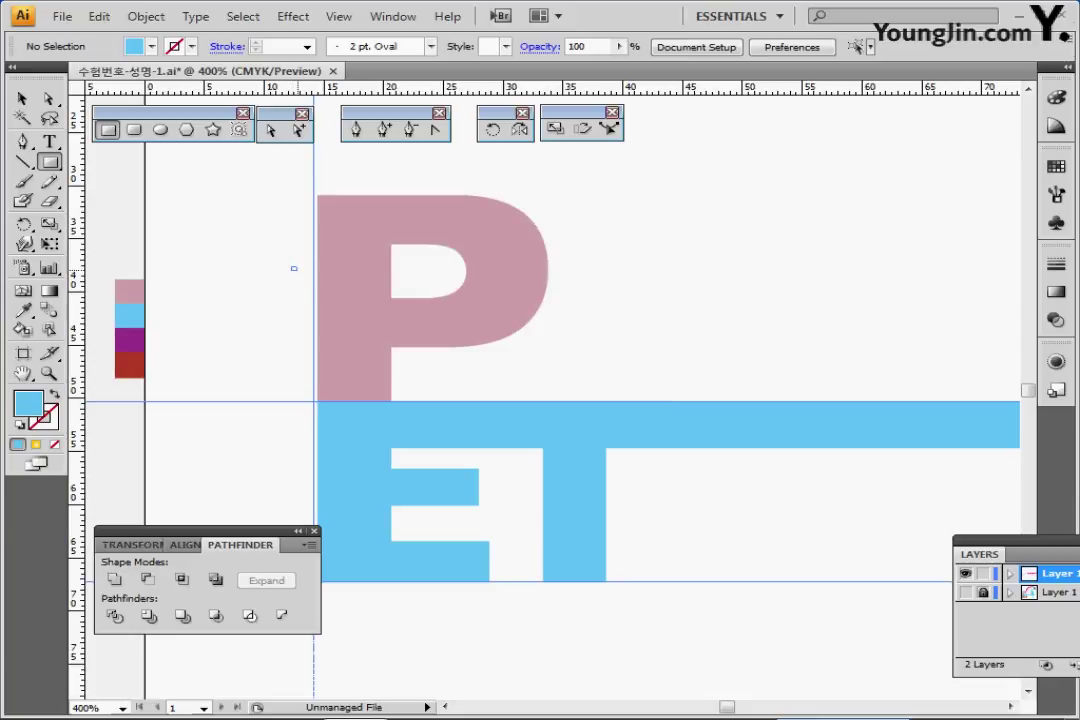
drag(291, 267, 588, 273)
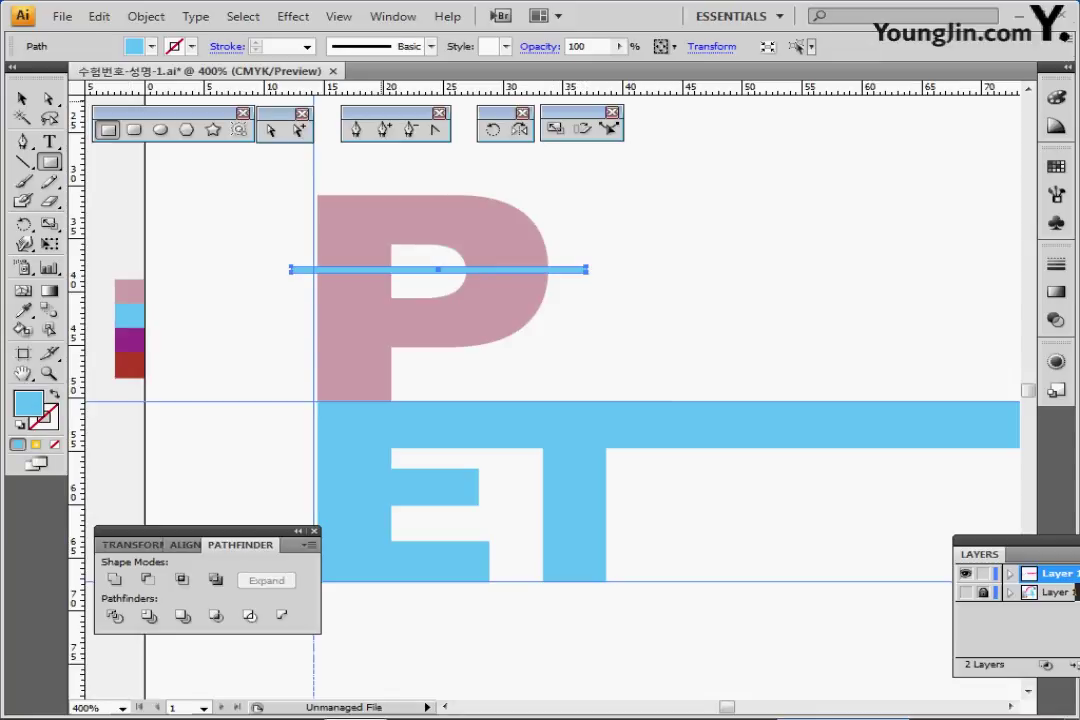
double_click(491, 129)
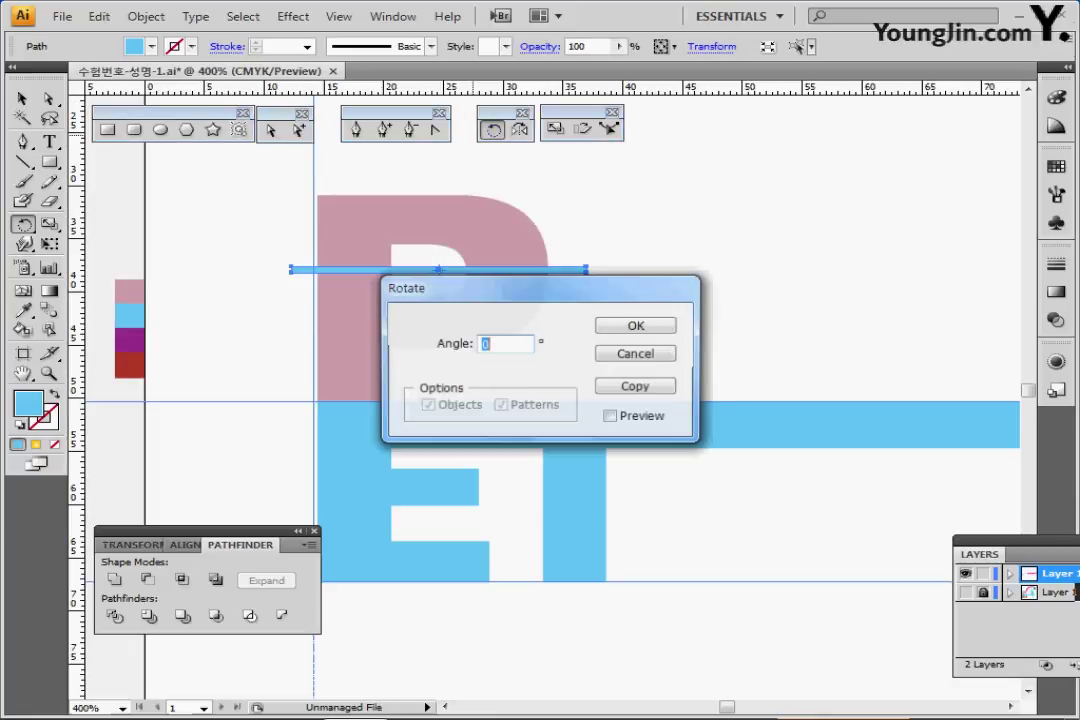
text(90)
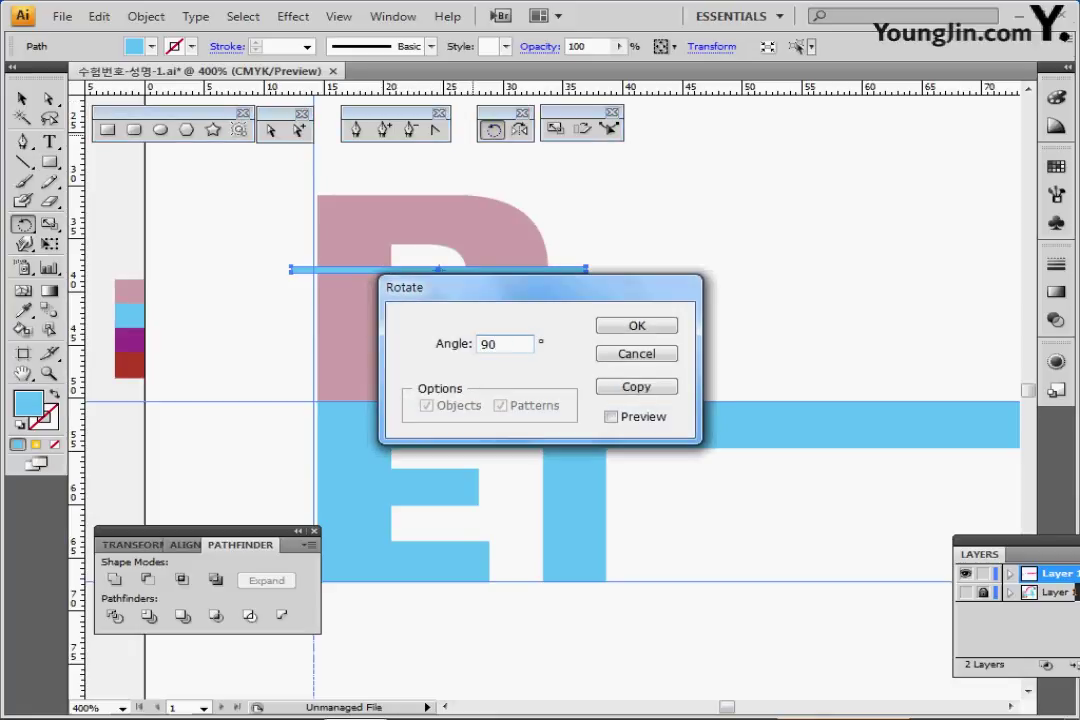
click(636, 386)
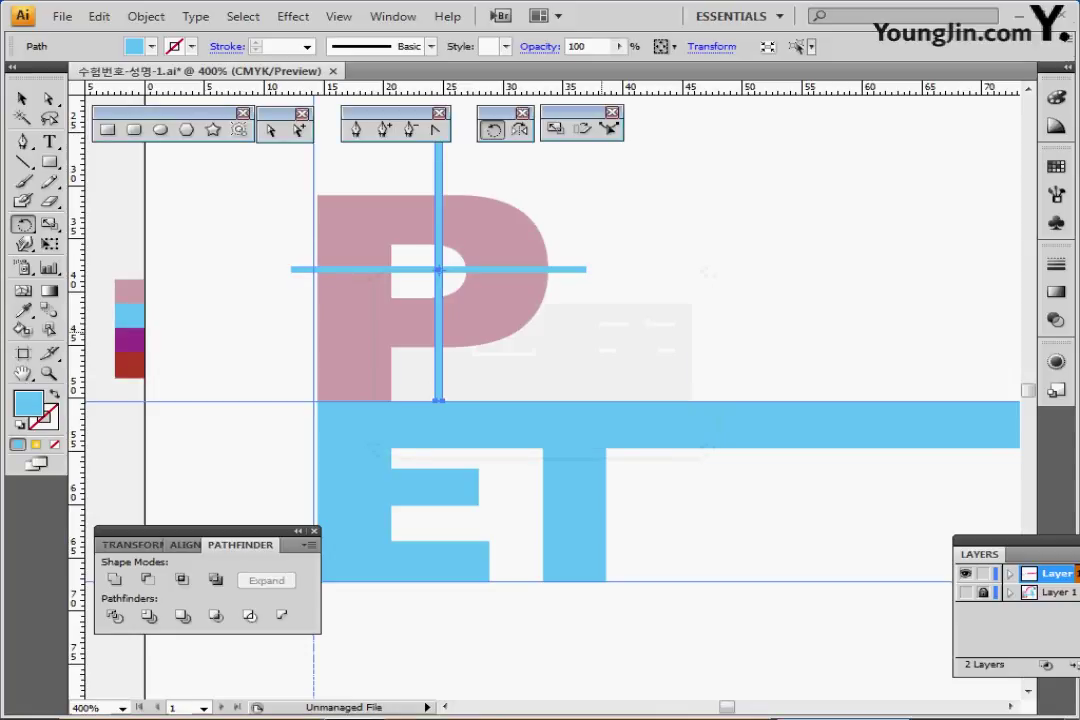
- Nudge the vertical thin bar left so it crosses the straight part of the P's inner opening
key(Left)
key(Left)
key(Left)
key(Left)
key(Left)
key(Left)
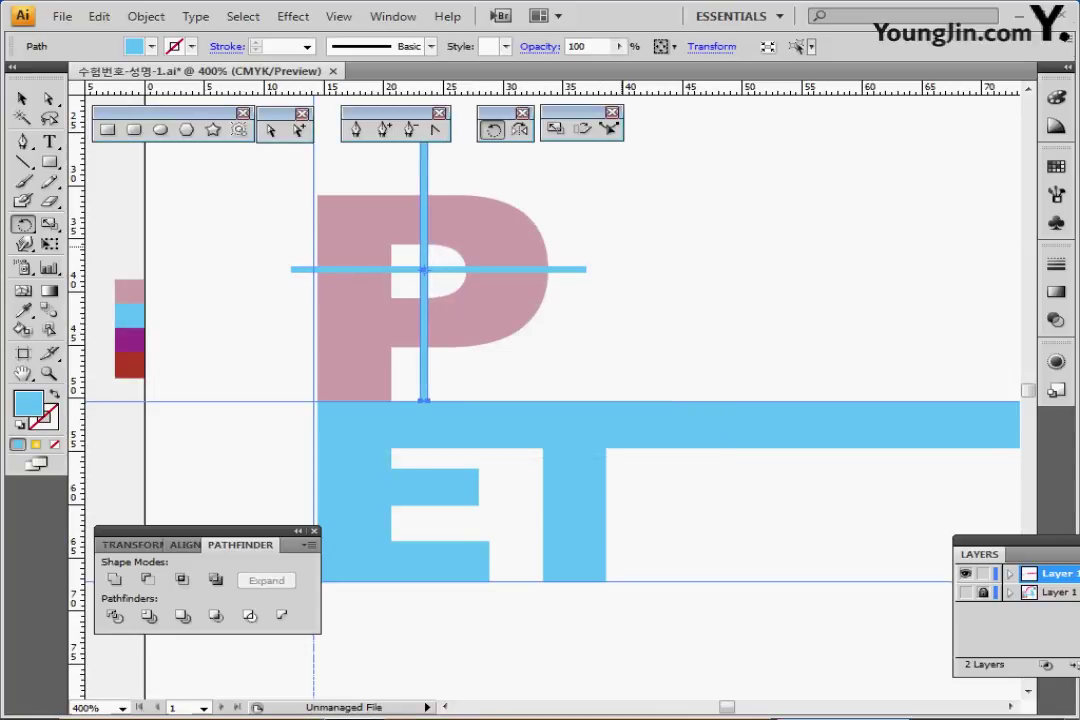
key(Right)
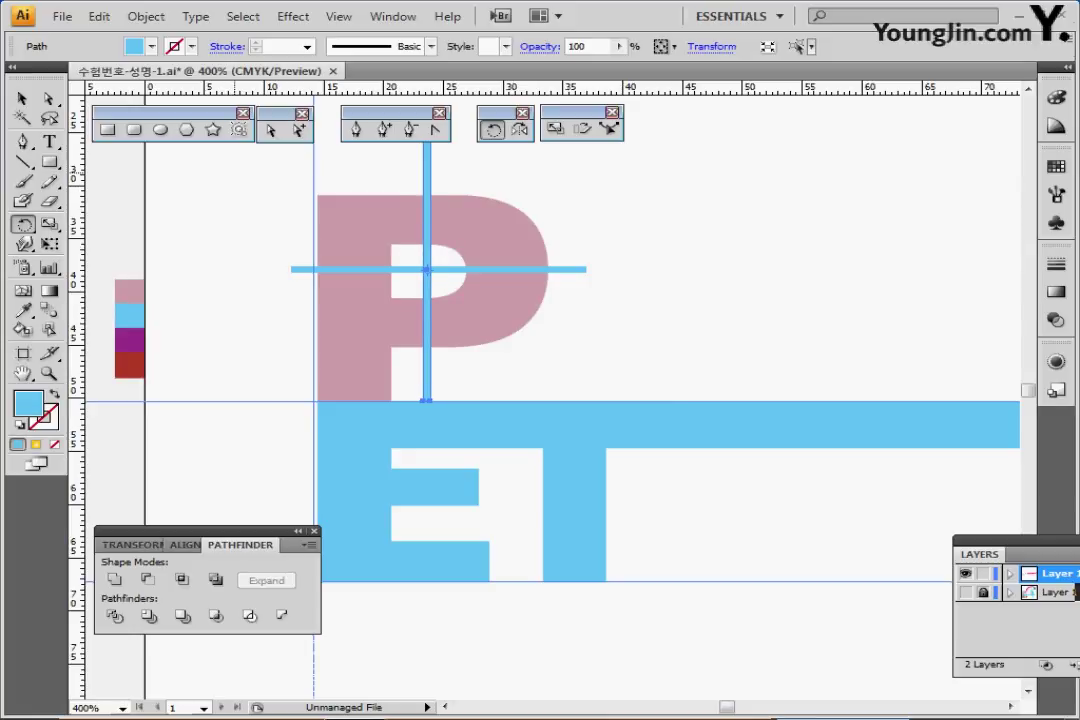
- Cut both thin bars out of the letter P with Minus Front and deselect the result
drag(584, 203, 250, 342)
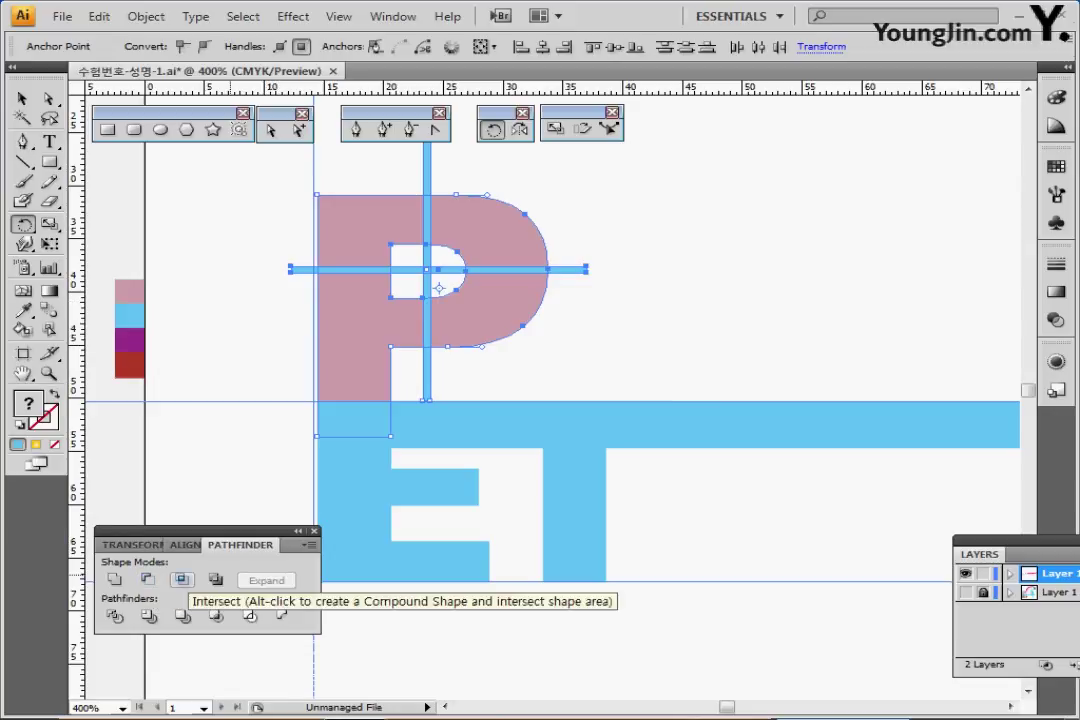
click(148, 579)
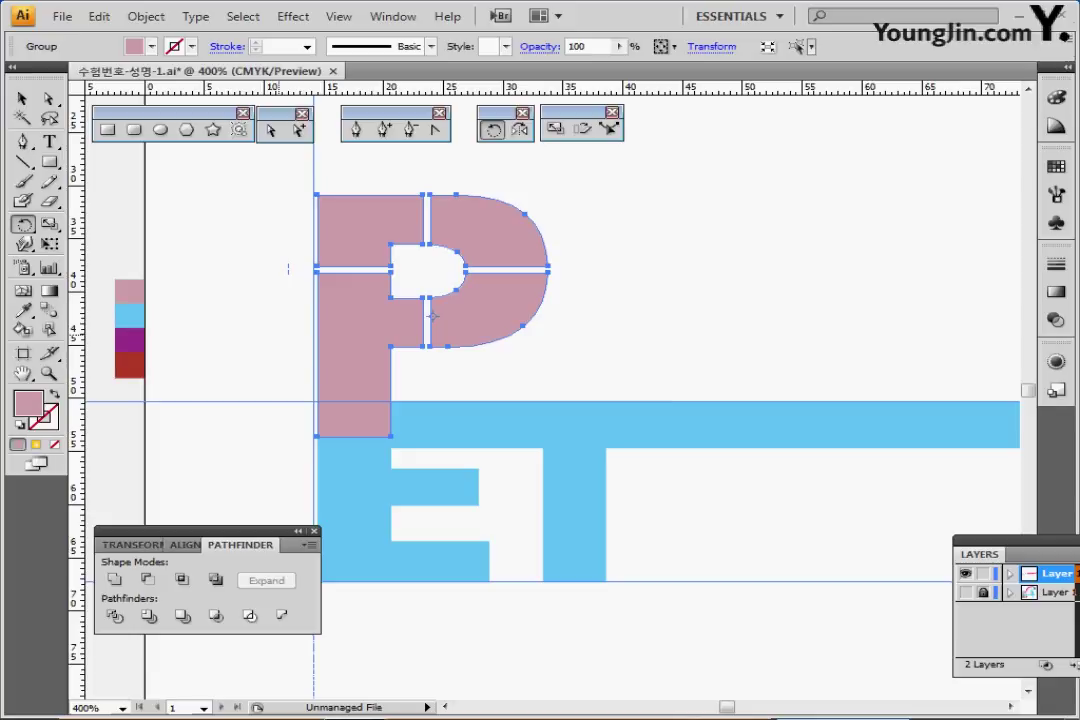
drag(363, 377, 357, 340)
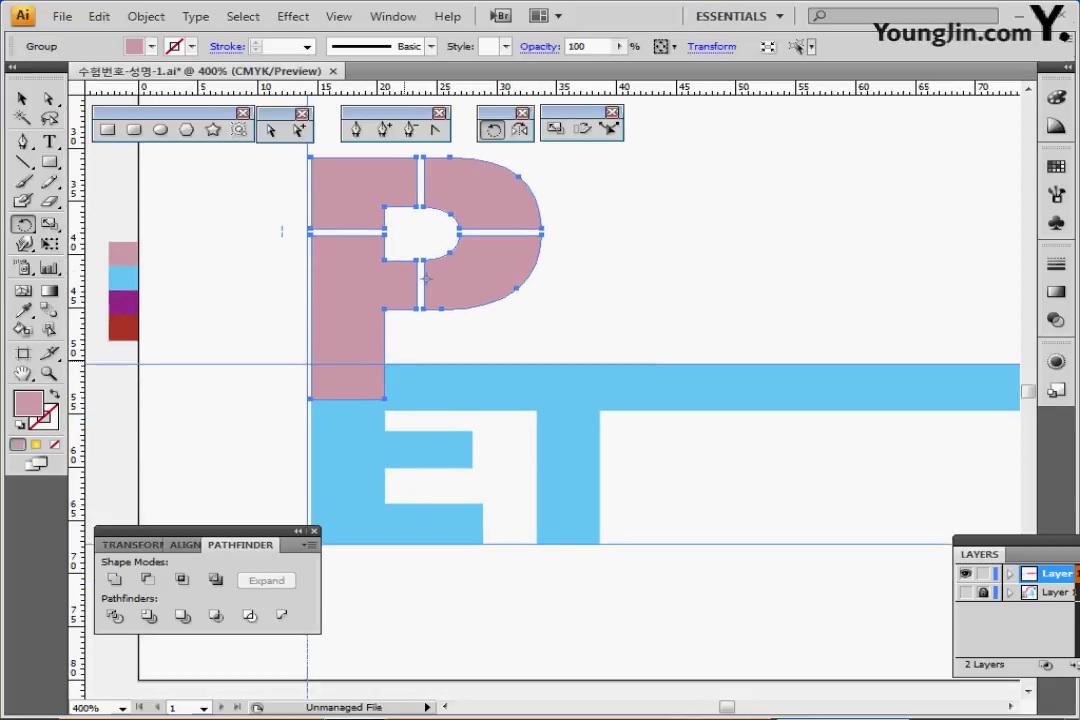
drag(403, 400, 431, 372)
key(ctrl+shift+a)
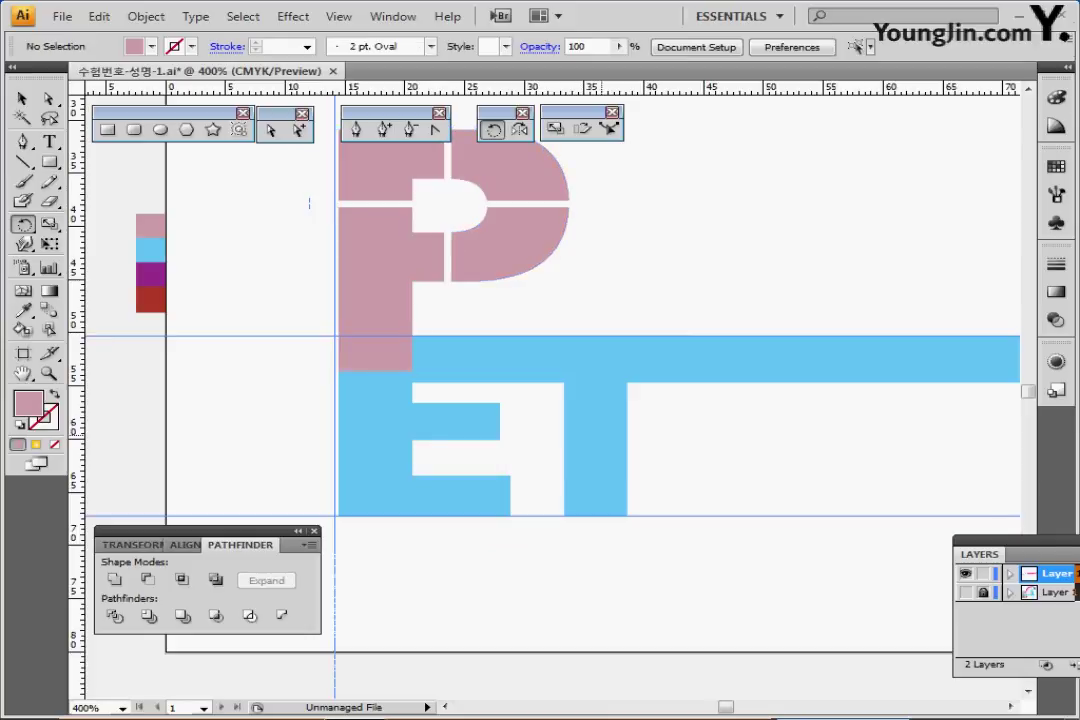
- Trace the template's wave edge with the Pen tool as an open curve running across the letters E and T in outline view
key(ctrl+minus)
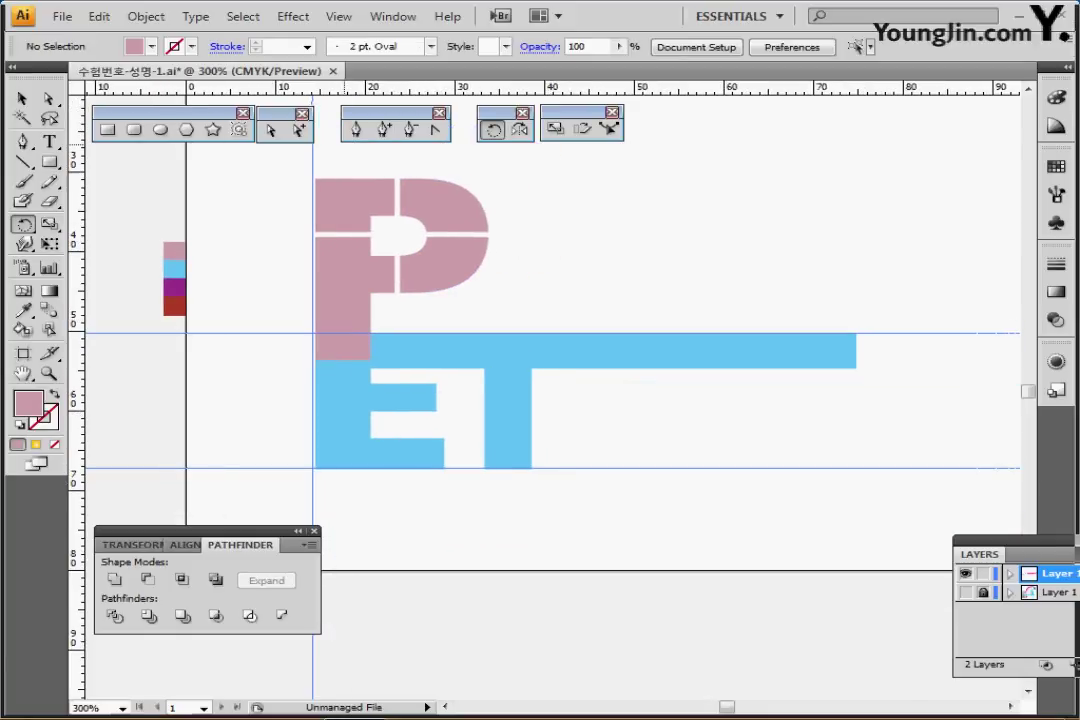
key(p)
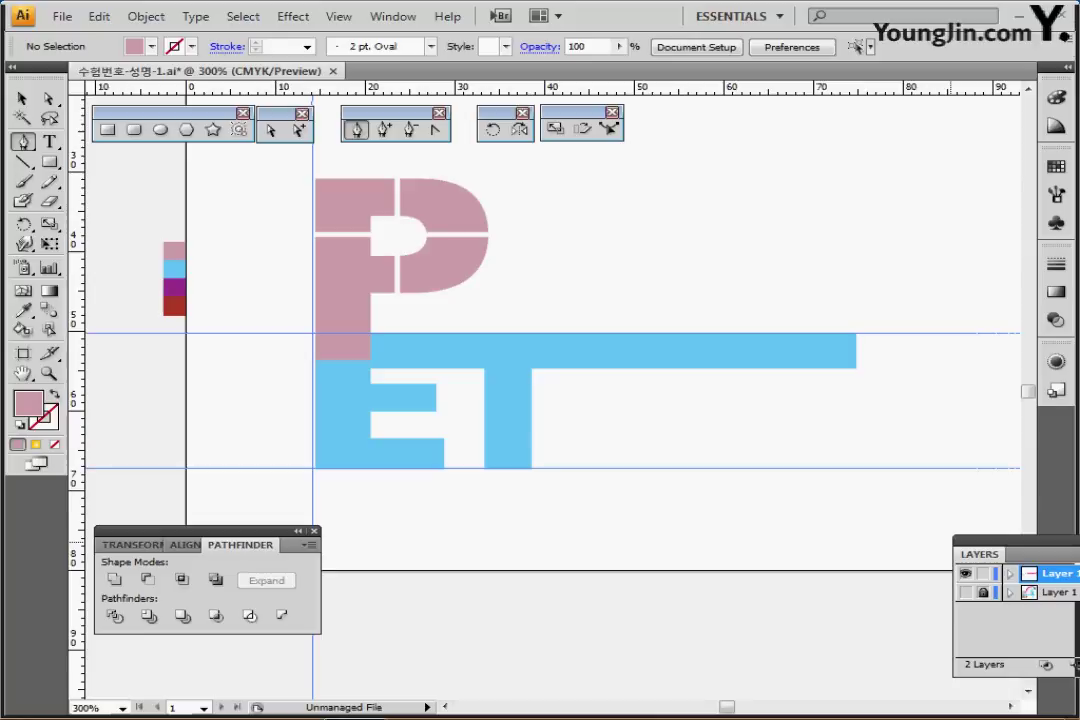
key(ctrl+y)
click(965, 592)
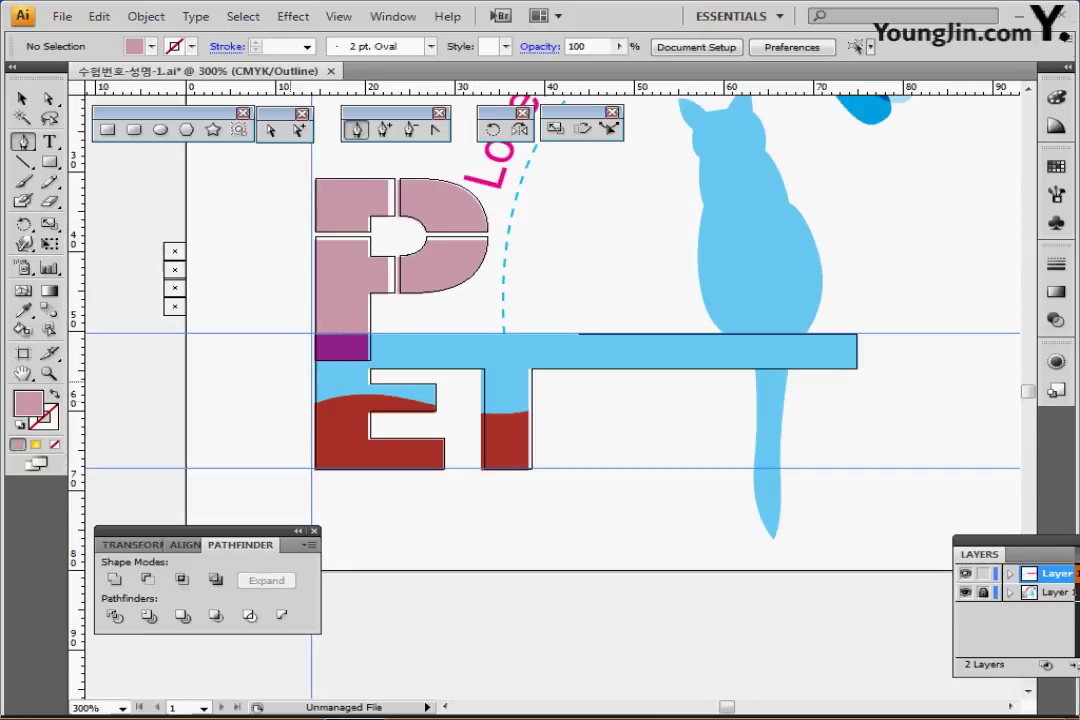
click(279, 418)
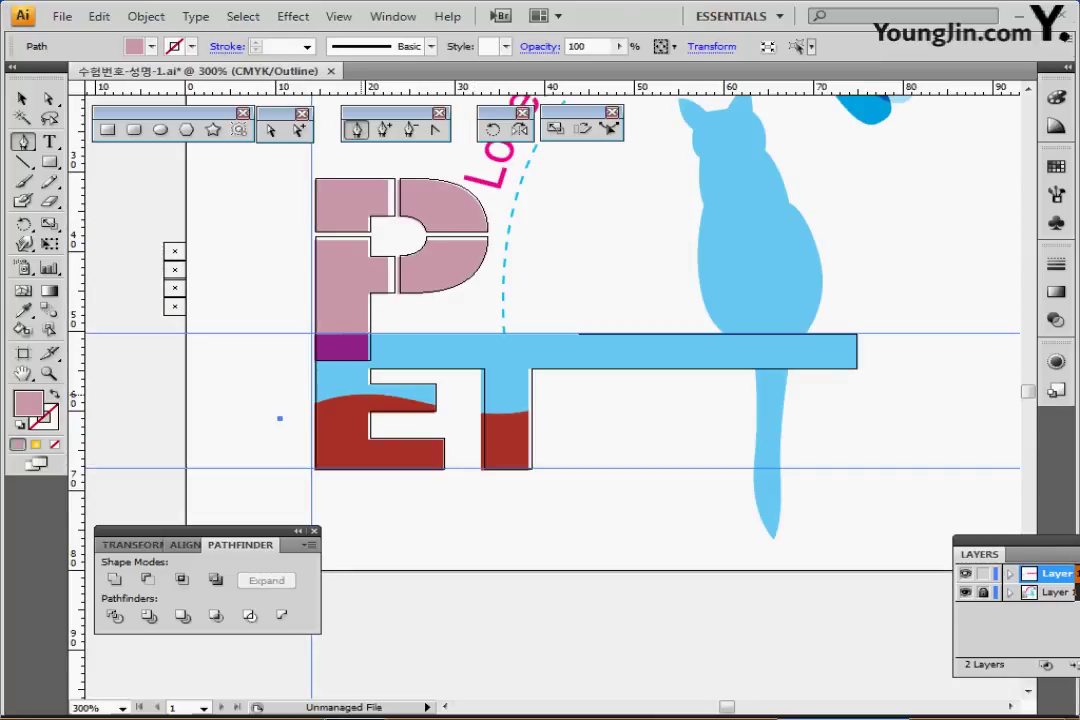
drag(360, 393, 410, 398)
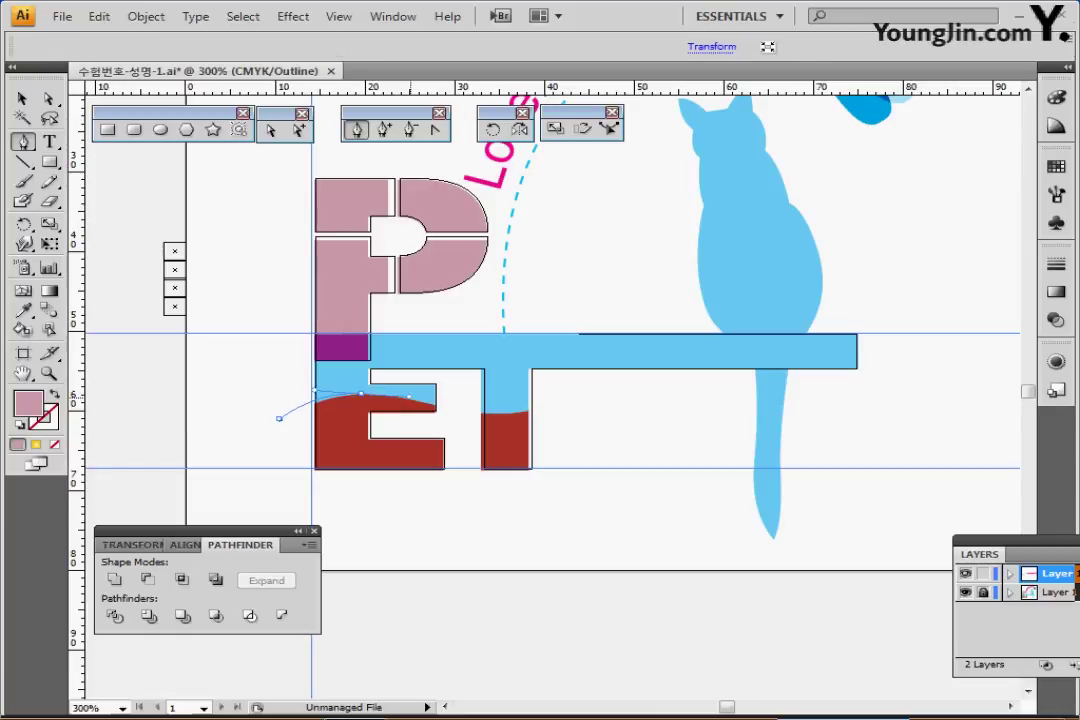
drag(553, 402, 658, 387)
drag(474, 424, 465, 428)
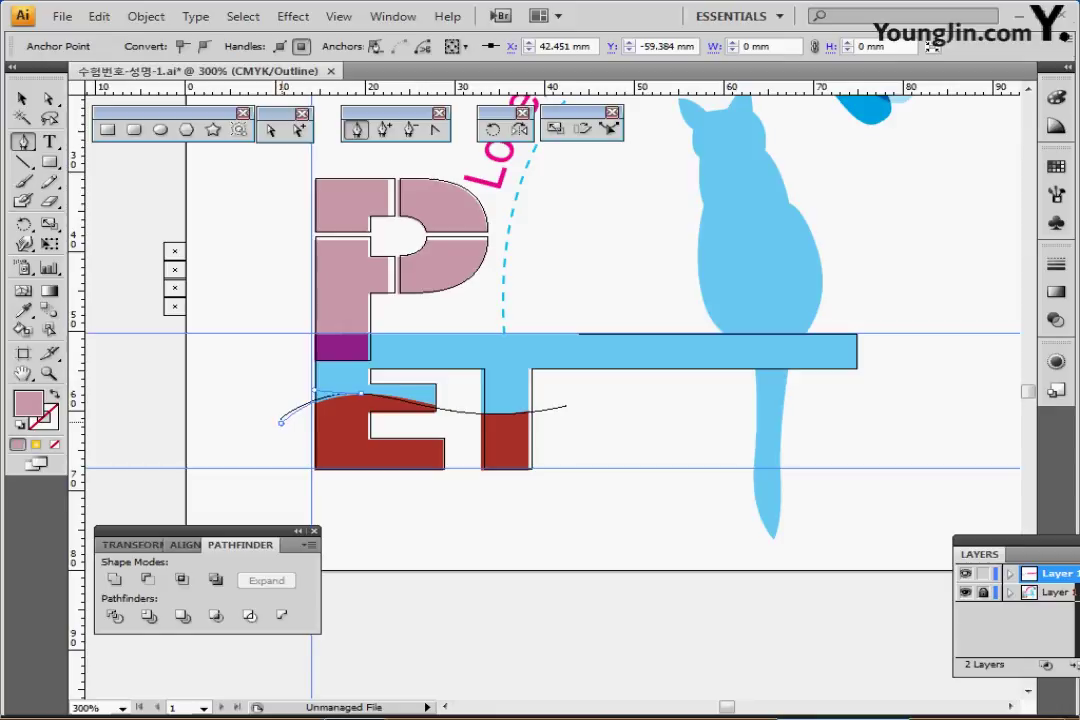
- Refine the wave curve's middle anchor above the E to follow the template and hide the template layer
ctrl+click(281, 423)
drag(362, 393, 415, 398)
click(965, 592)
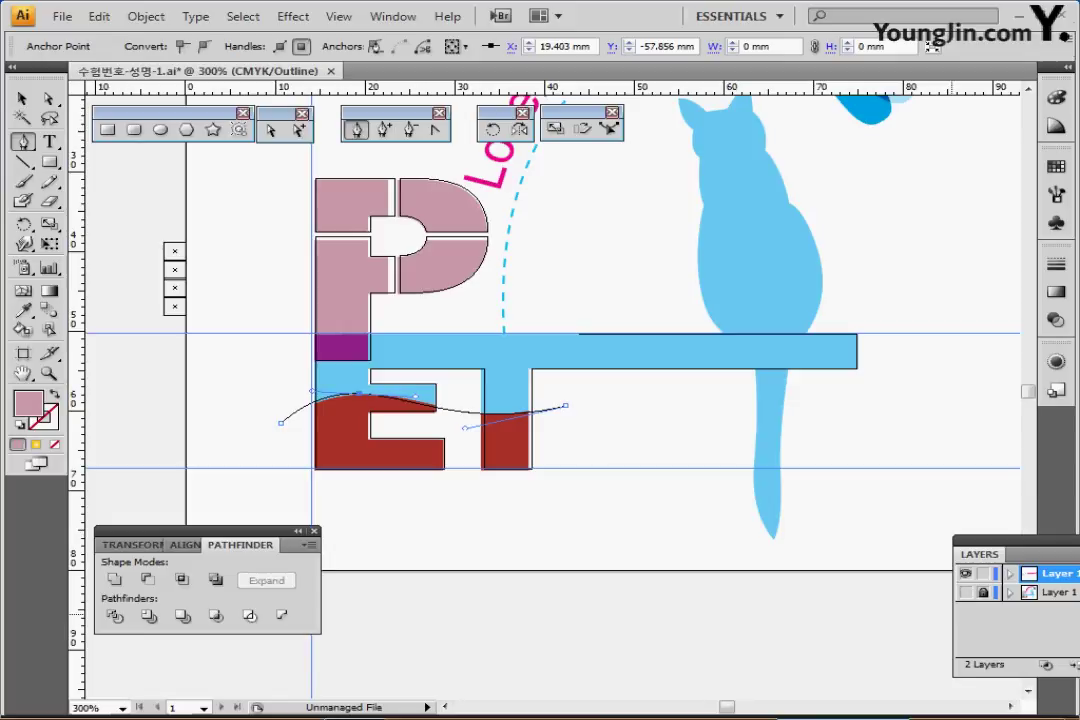
- Swap the wave curve's fill and stroke in preview, and divide all the letters along it with Pathfinder Divide
key(ctrl+y)
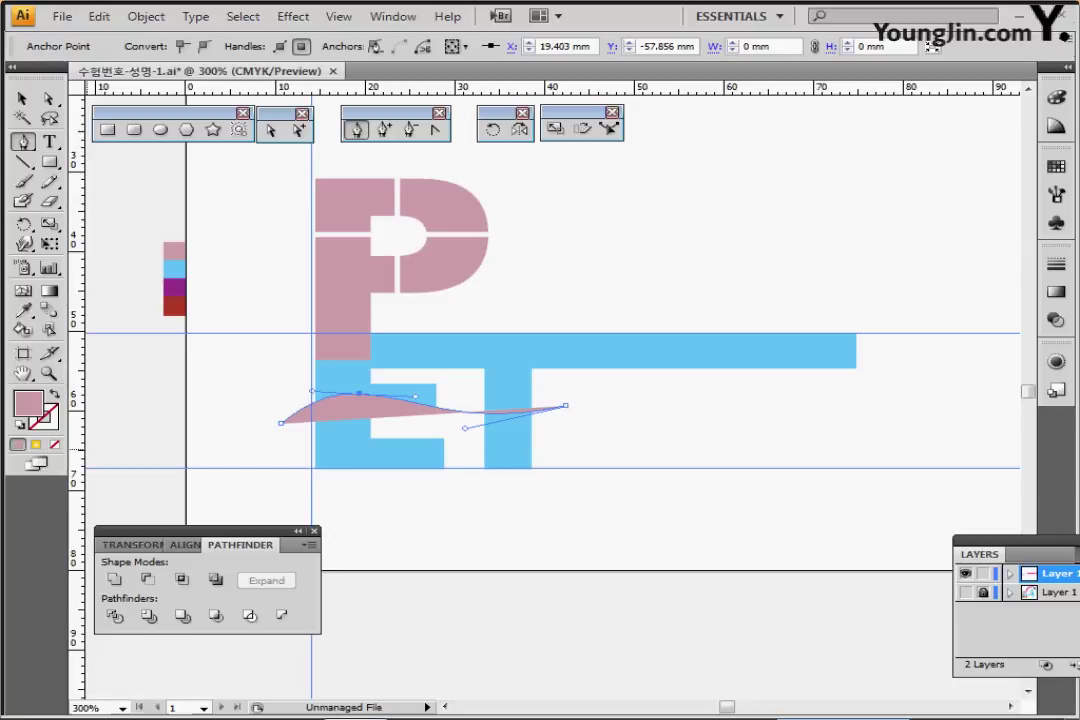
key(shift+x)
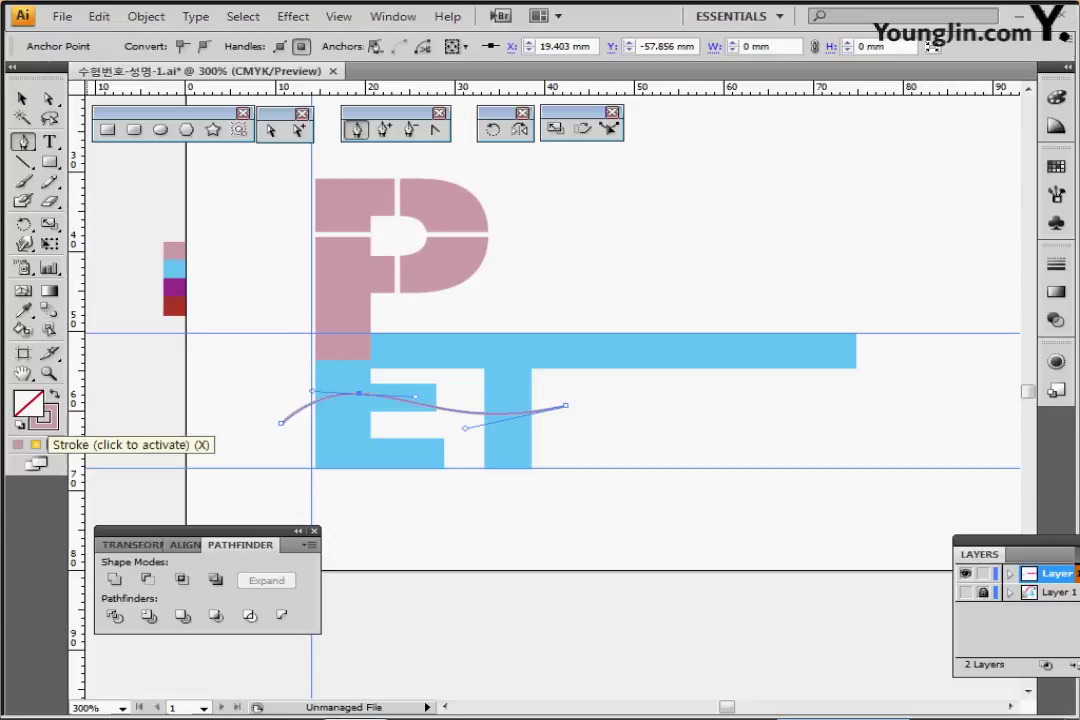
click(45, 424)
click(22, 99)
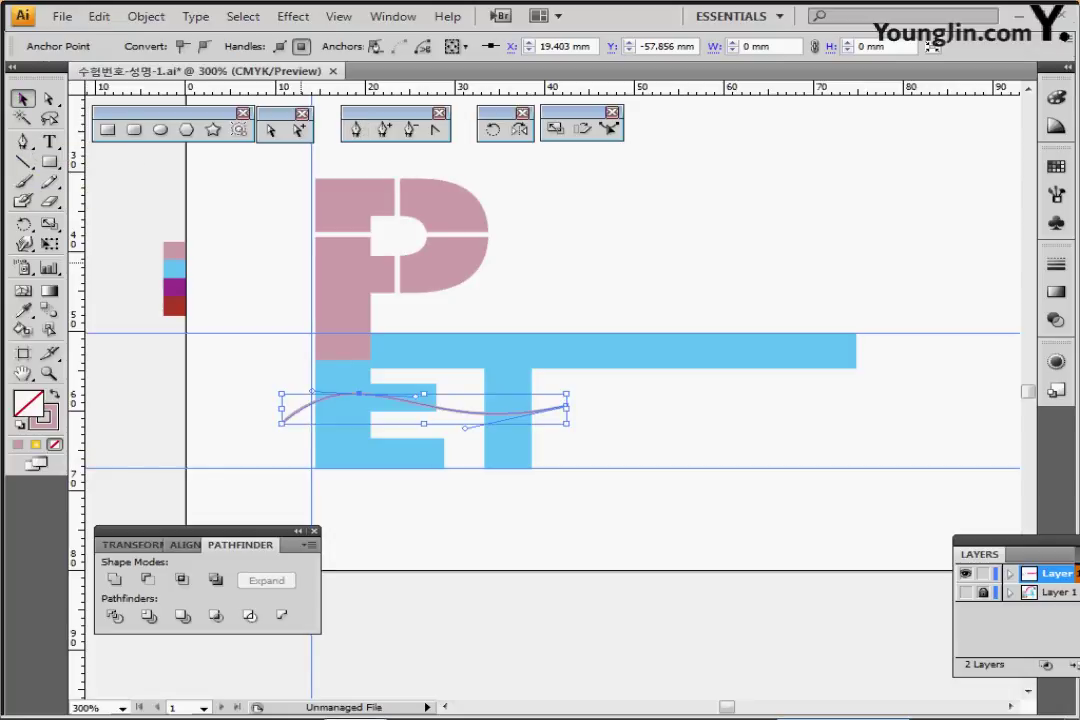
drag(271, 236, 585, 464)
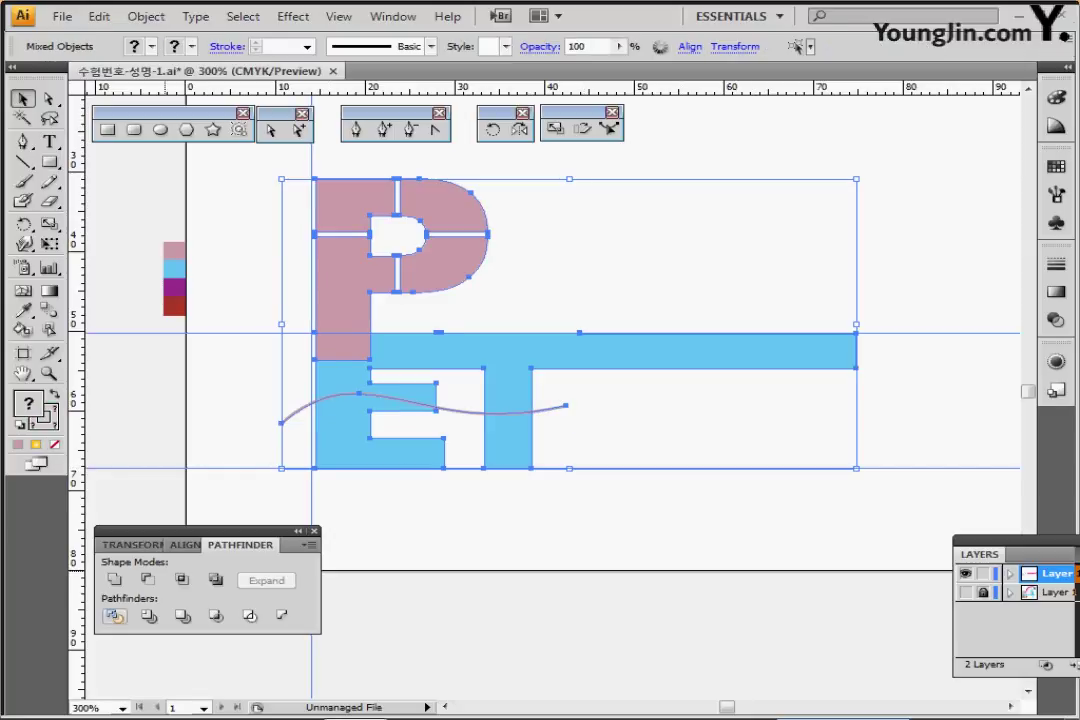
click(116, 617)
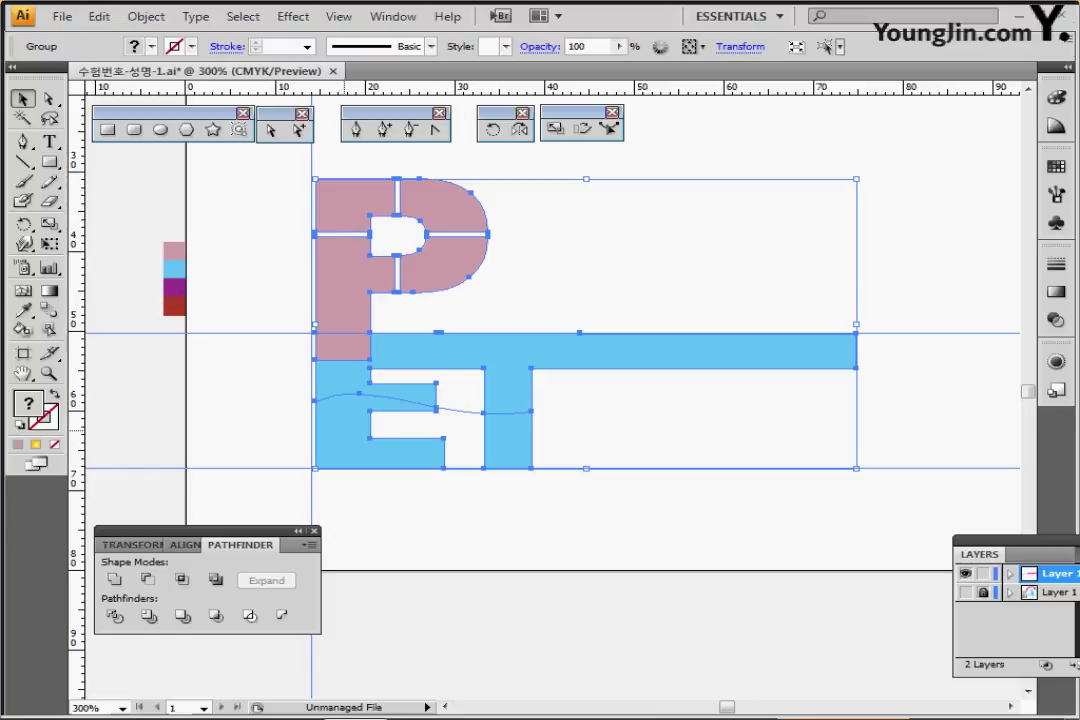
- Isolate the divided group and recolor the piece where the P overlaps the E with the purple swatch color
double_click(344, 430)
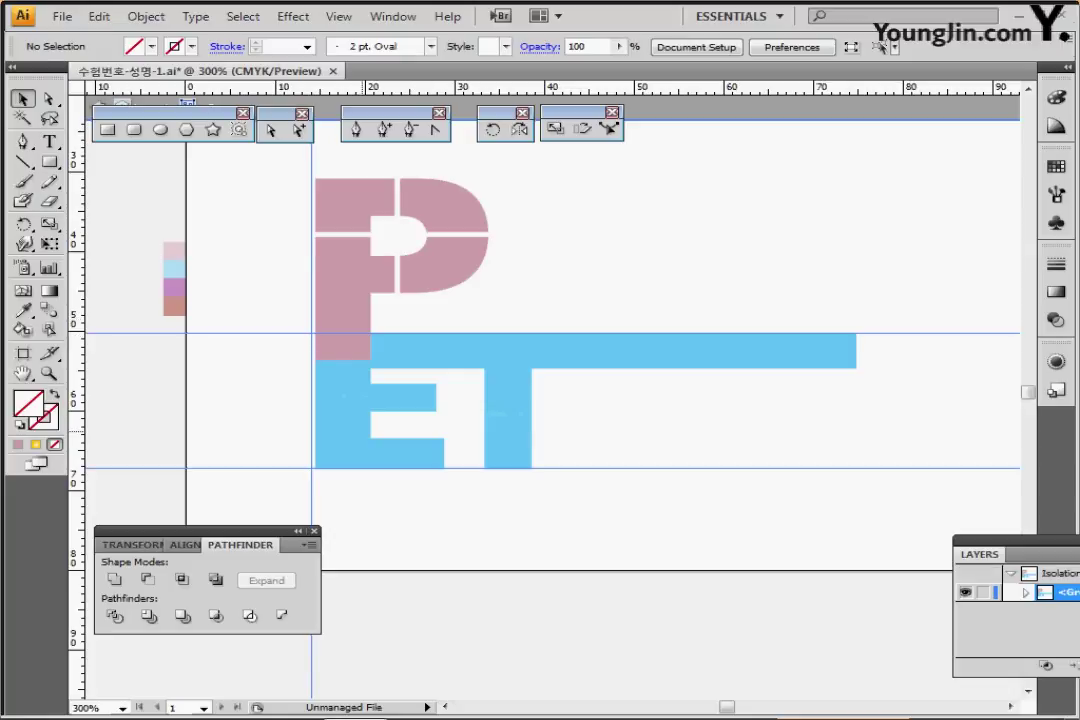
click(416, 452)
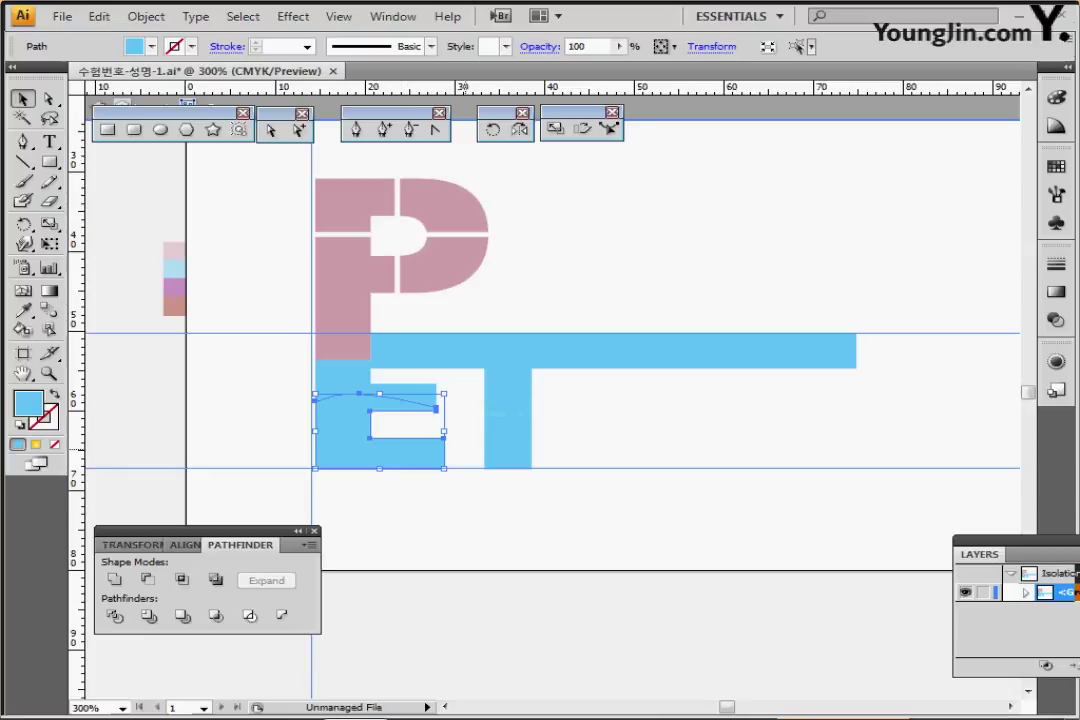
click(344, 345)
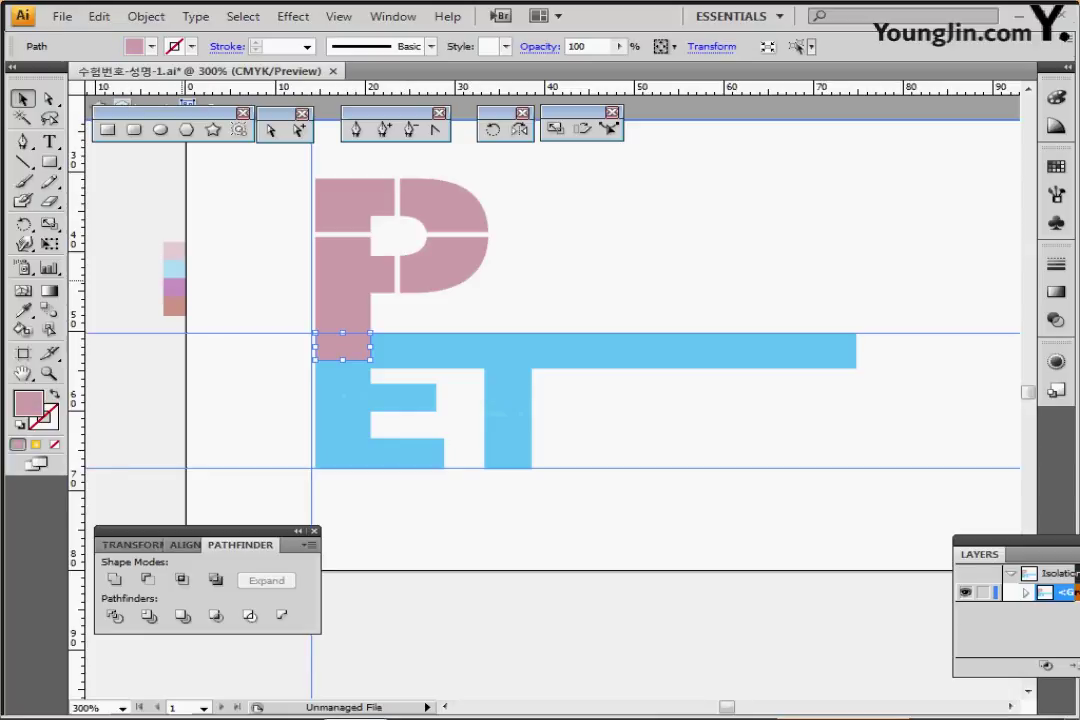
key(i)
click(175, 289)
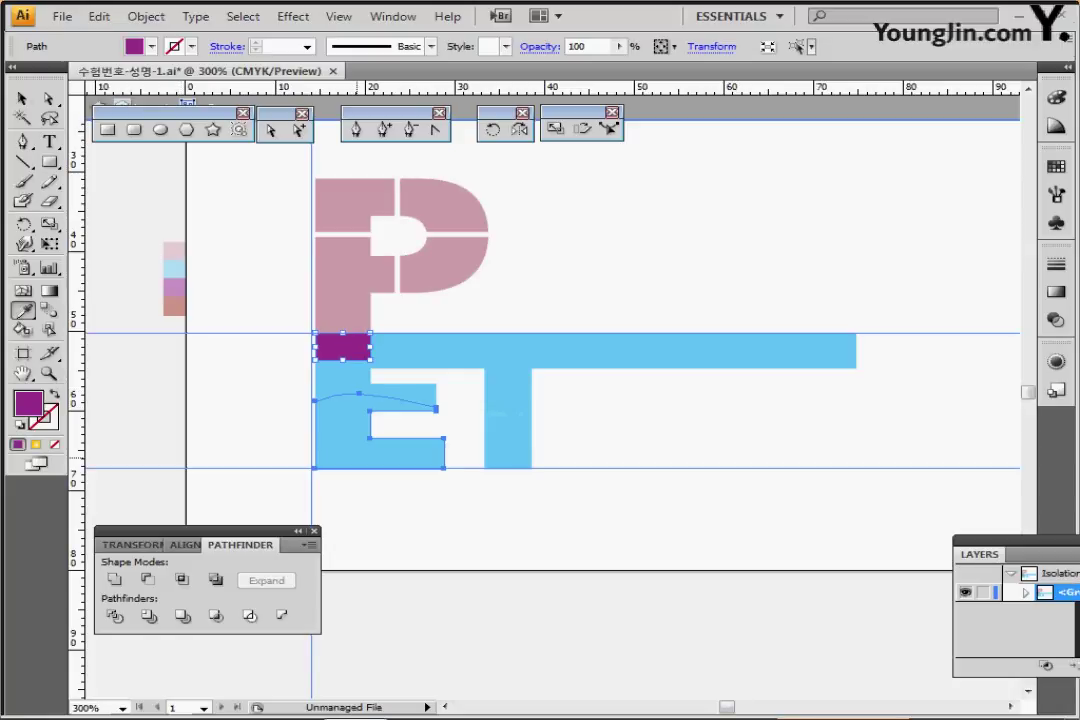
- Recolor the parts of the E and T below the wave with the dark red swatch color
ctrl+click(348, 415)
ctrl+shift+click(512, 456)
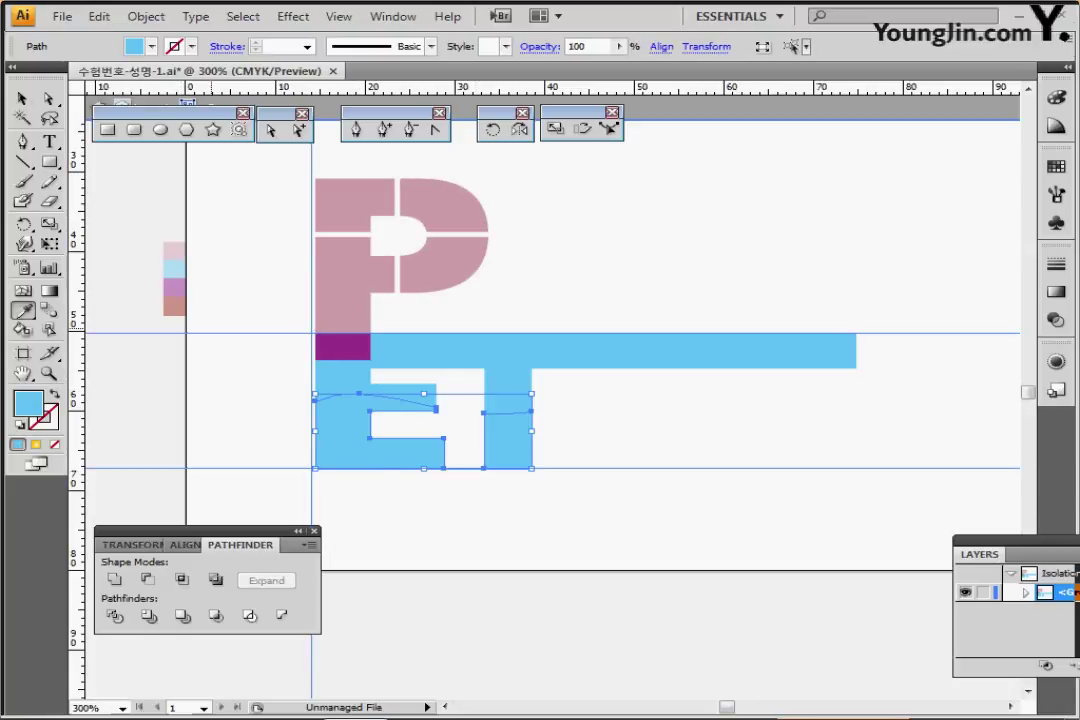
click(175, 307)
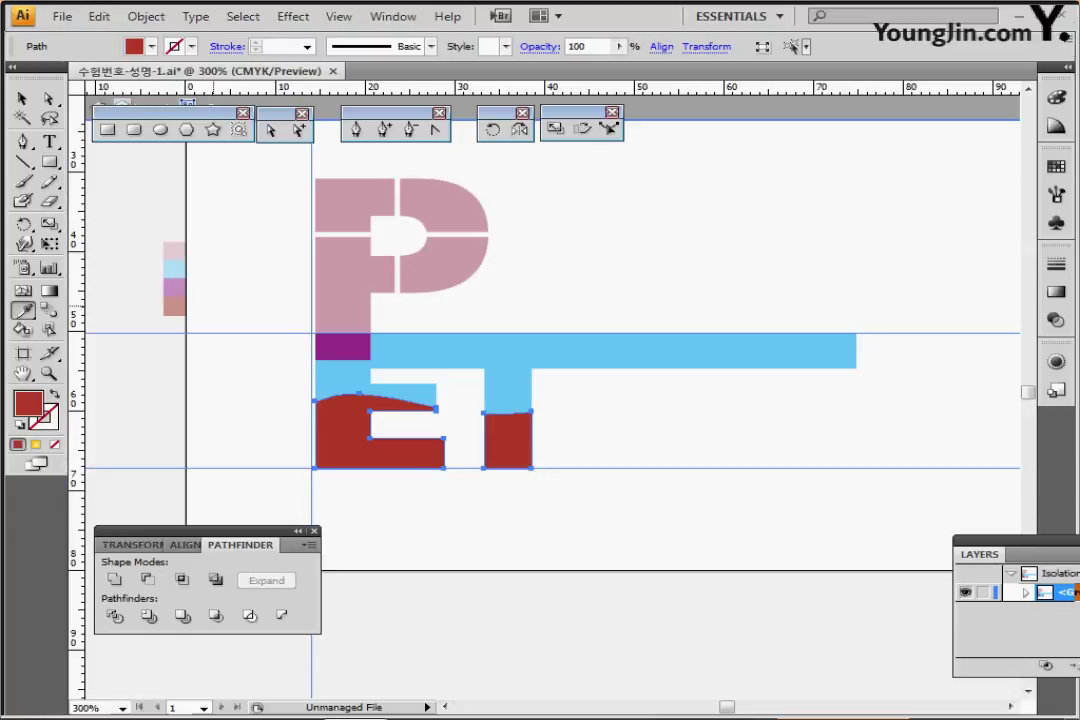
- Delete the leftover unfilled piece between the E and T and exit isolation mode
ctrl+click(458, 430)
drag(455, 428, 463, 377)
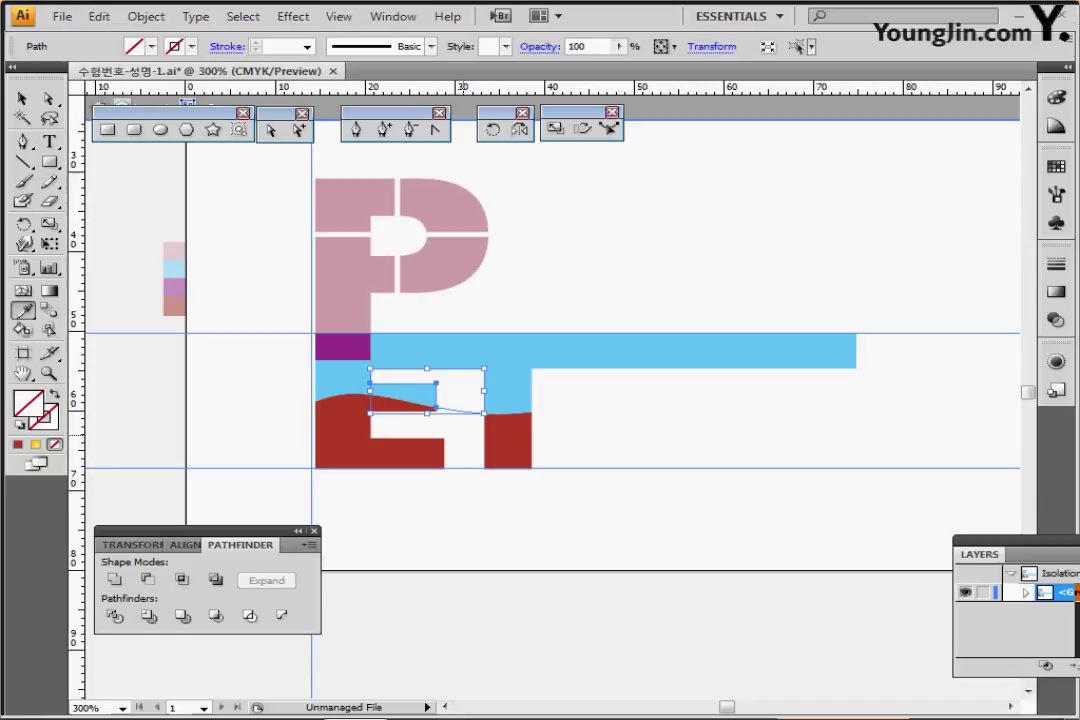
key(Delete)
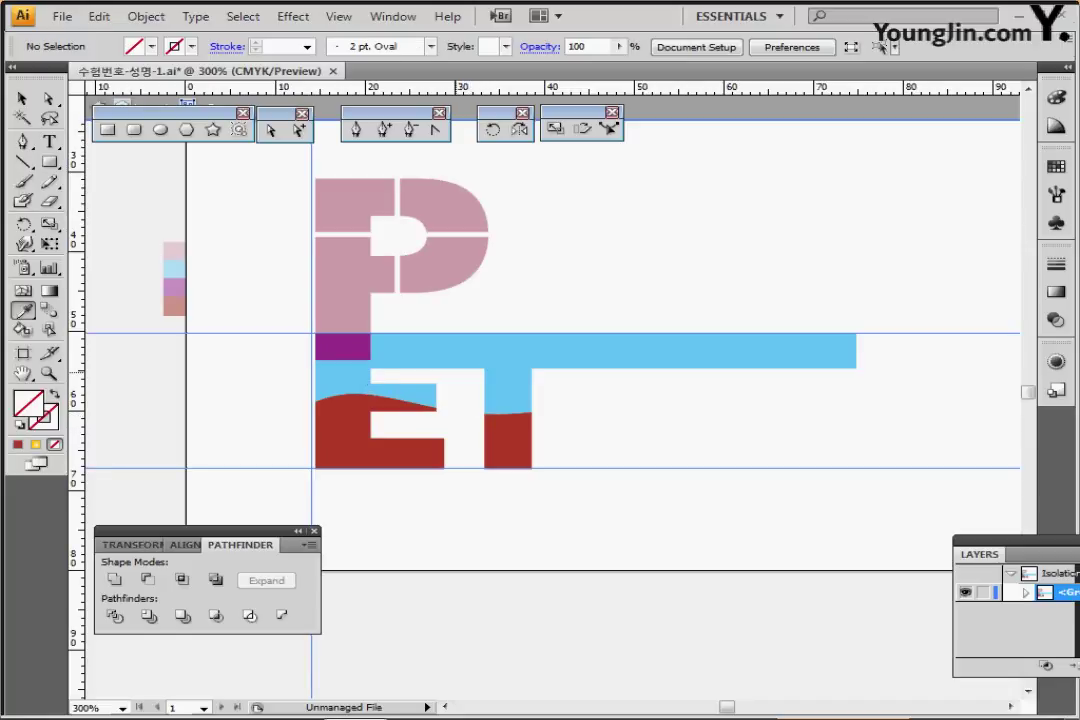
key(Escape)
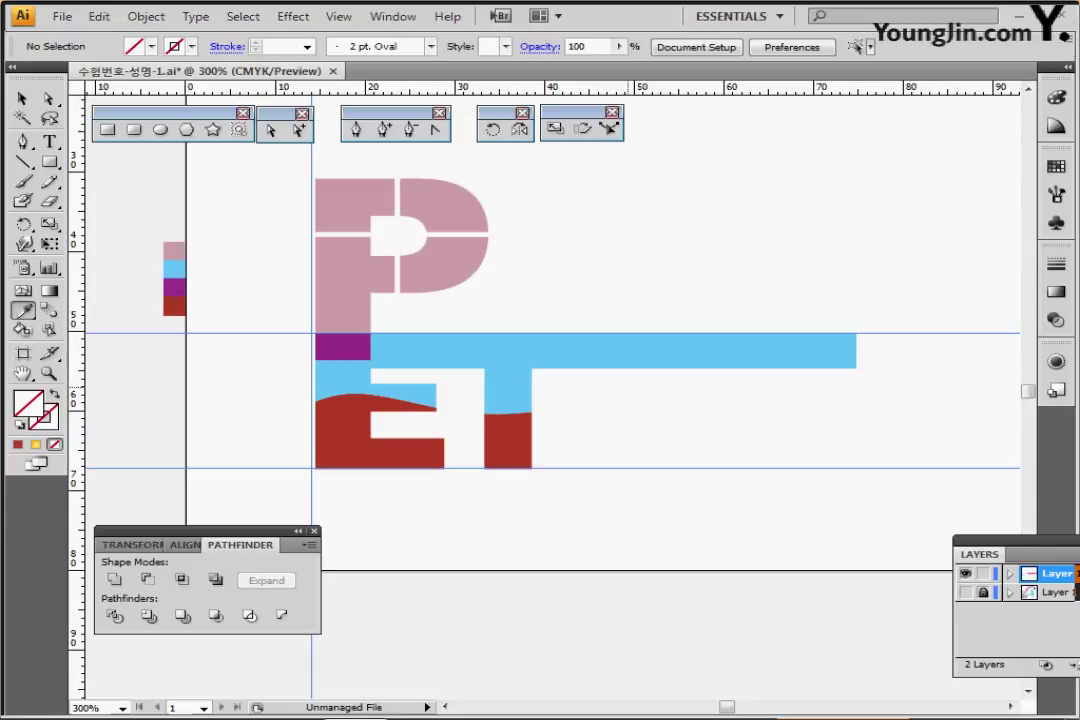
- Show the template layer again with the cat outline in view
drag(609, 400, 552, 447)
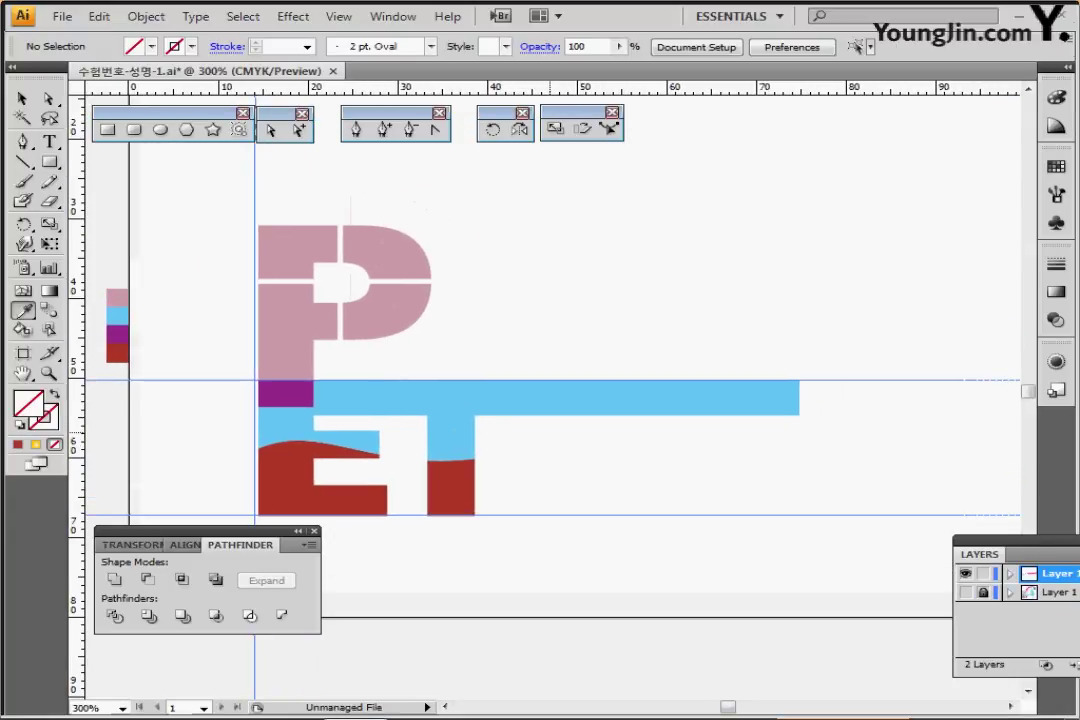
drag(550, 400, 480, 404)
click(965, 592)
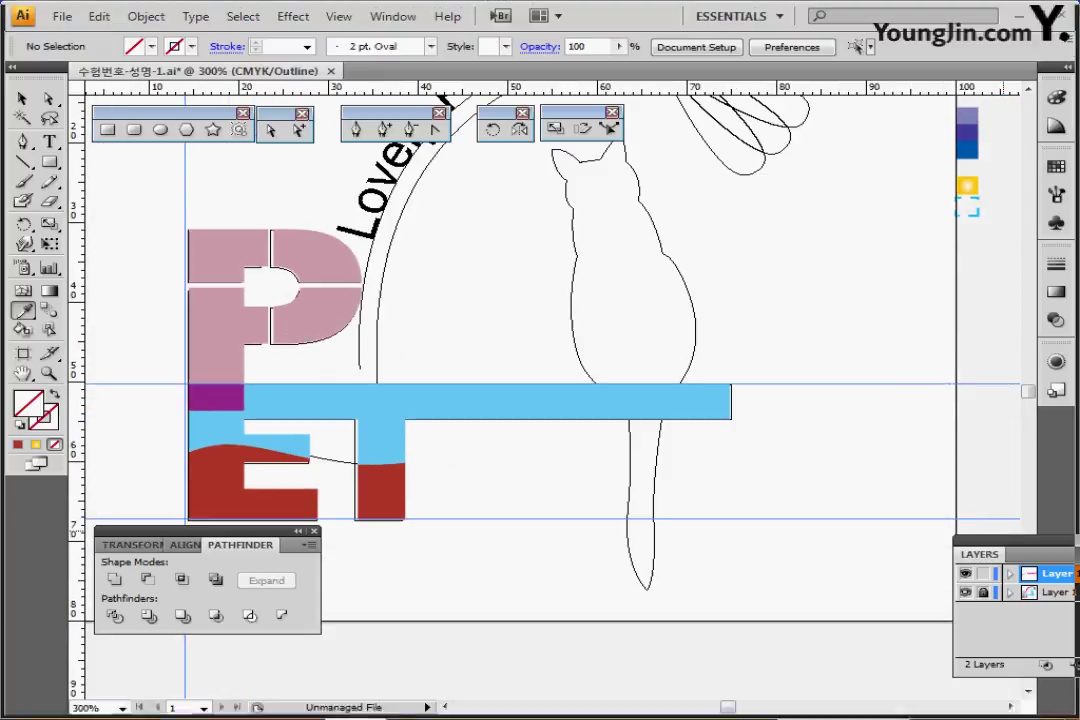
drag(560, 385, 528, 420)
drag(640, 103, 615, 103)
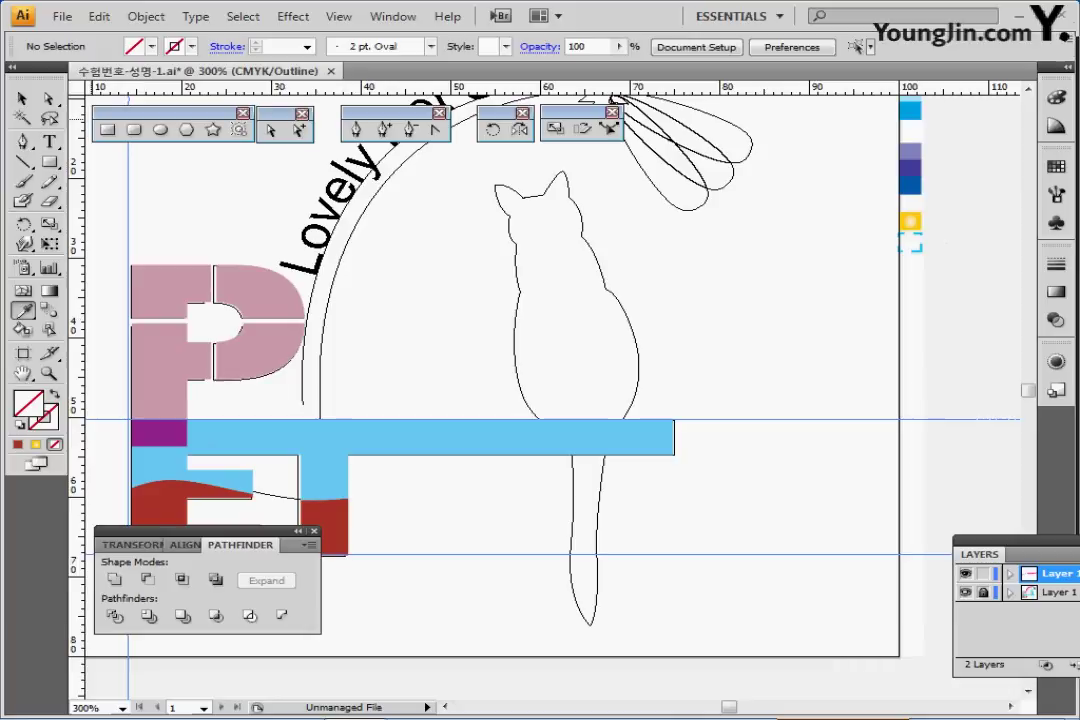
- Trace the top of the cat's head, its right ear and the right side of its head with the Pen tool
key(p)
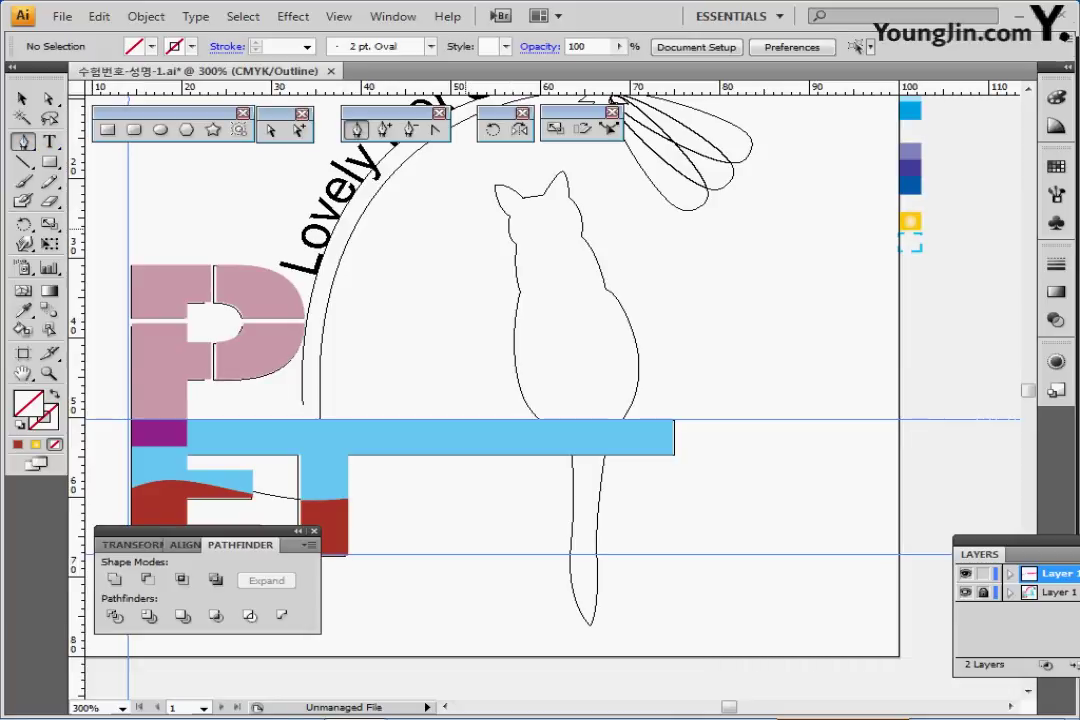
ctrl+click(582, 256)
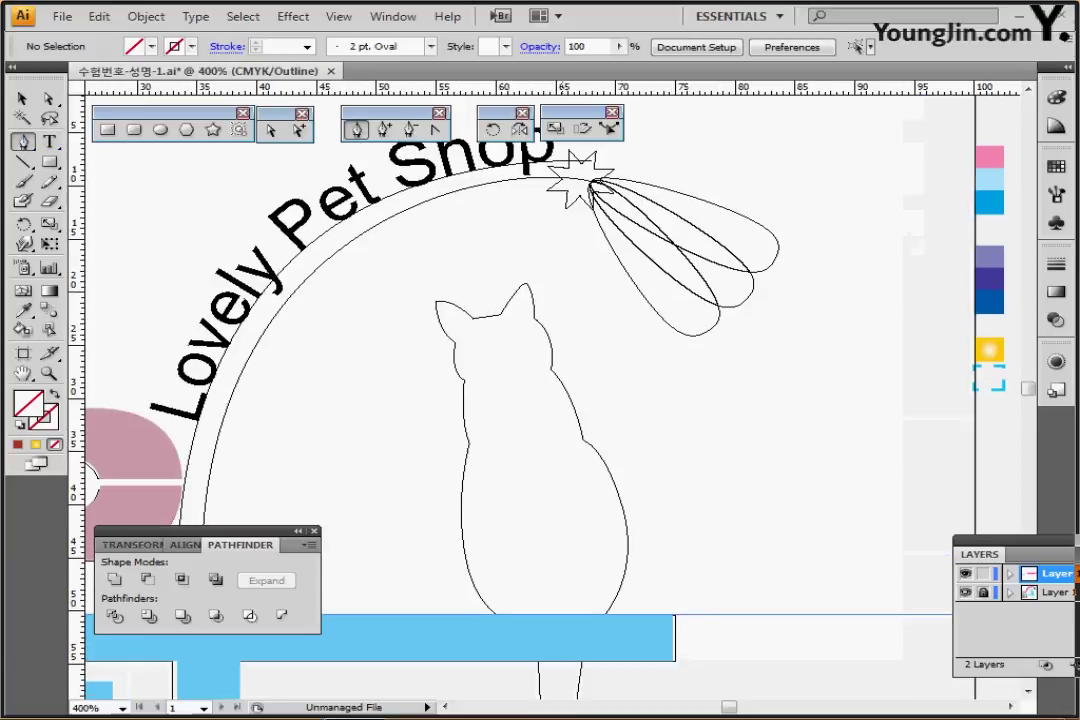
drag(562, 381, 562, 255)
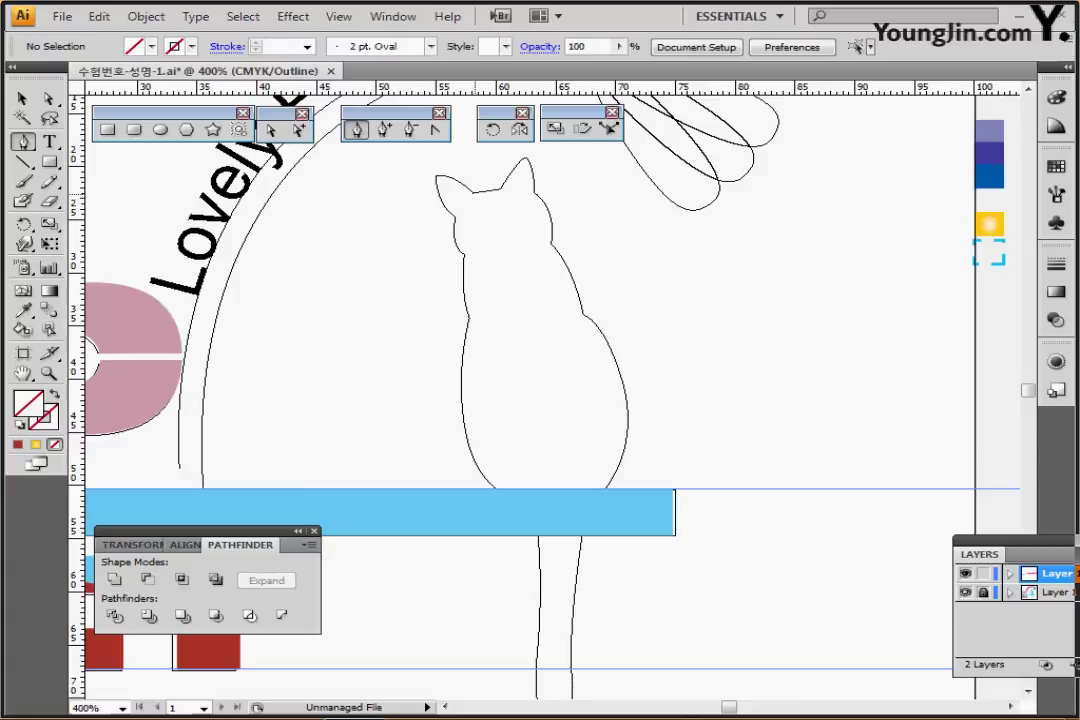
click(500, 189)
drag(525, 158, 533, 202)
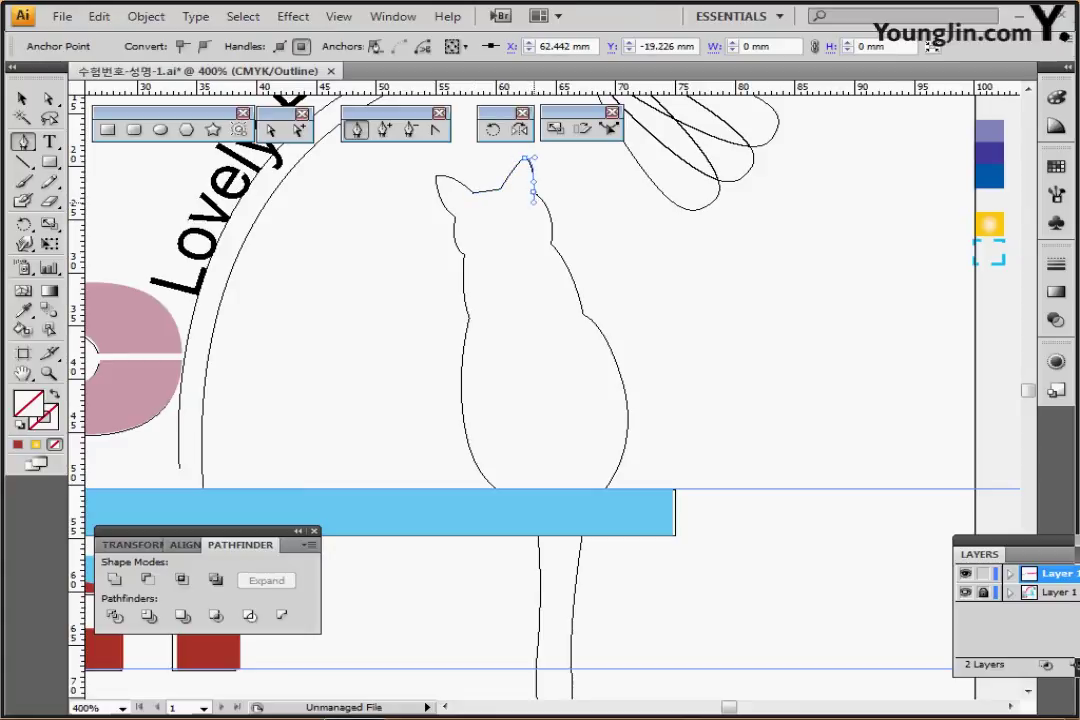
click(533, 191)
drag(551, 242, 545, 275)
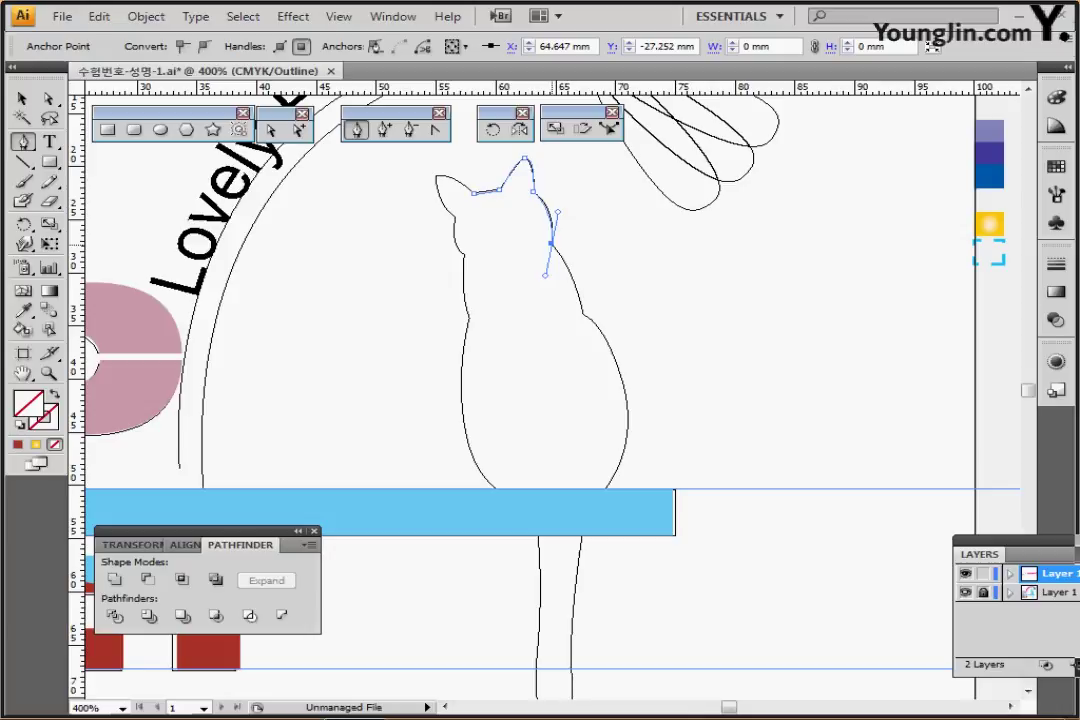
- Continue the cat path along the right shoulder and body down into the horizontal bar, with a corner at the shoulder
click(551, 243)
drag(581, 313, 587, 364)
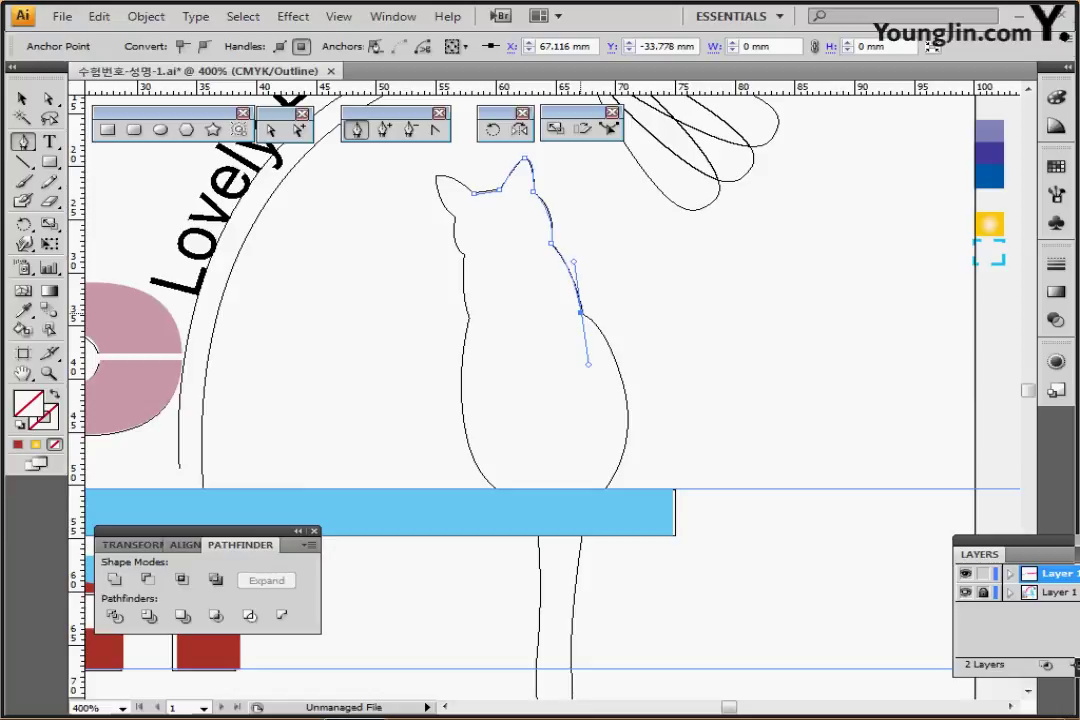
click(581, 313)
drag(615, 346, 628, 318)
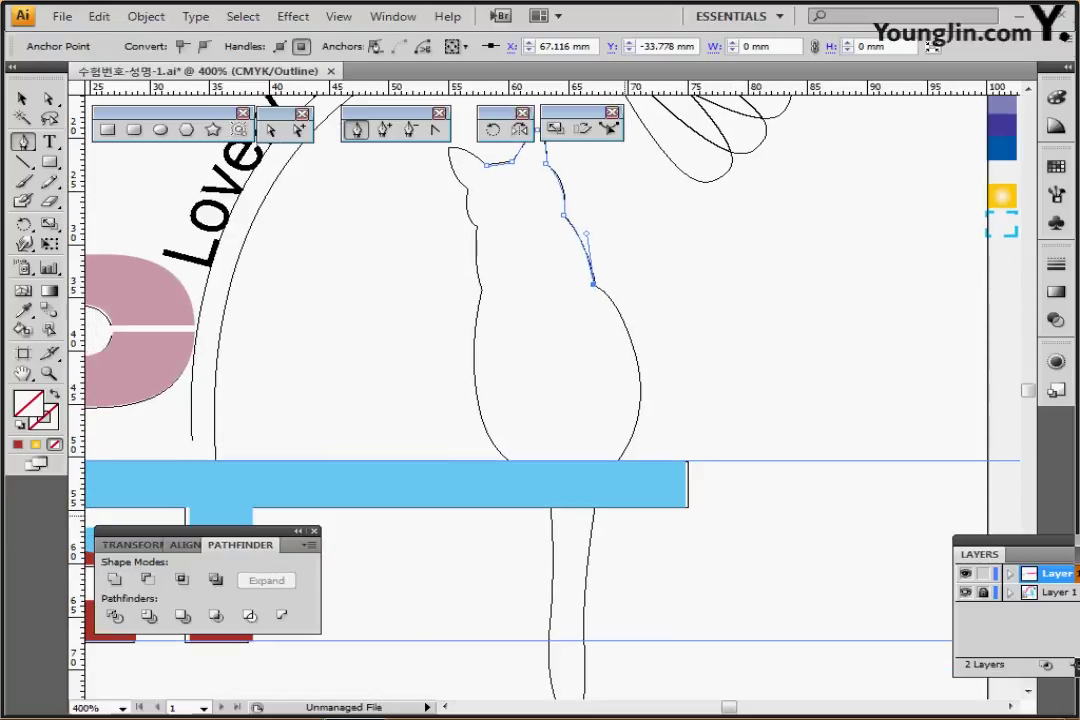
drag(611, 474, 535, 590)
click(610, 474)
drag(603, 562, 597, 405)
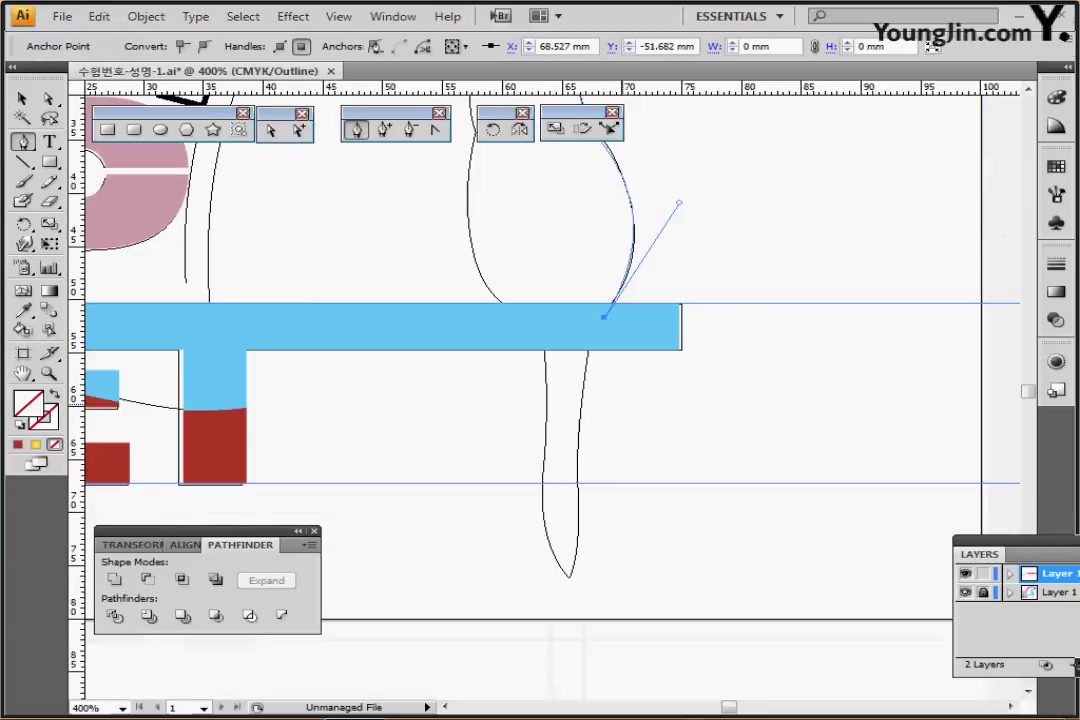
- Trace the cat's tail down to its tip and back up into the bar, refining the left edge's curve handle
drag(577, 443, 555, 603)
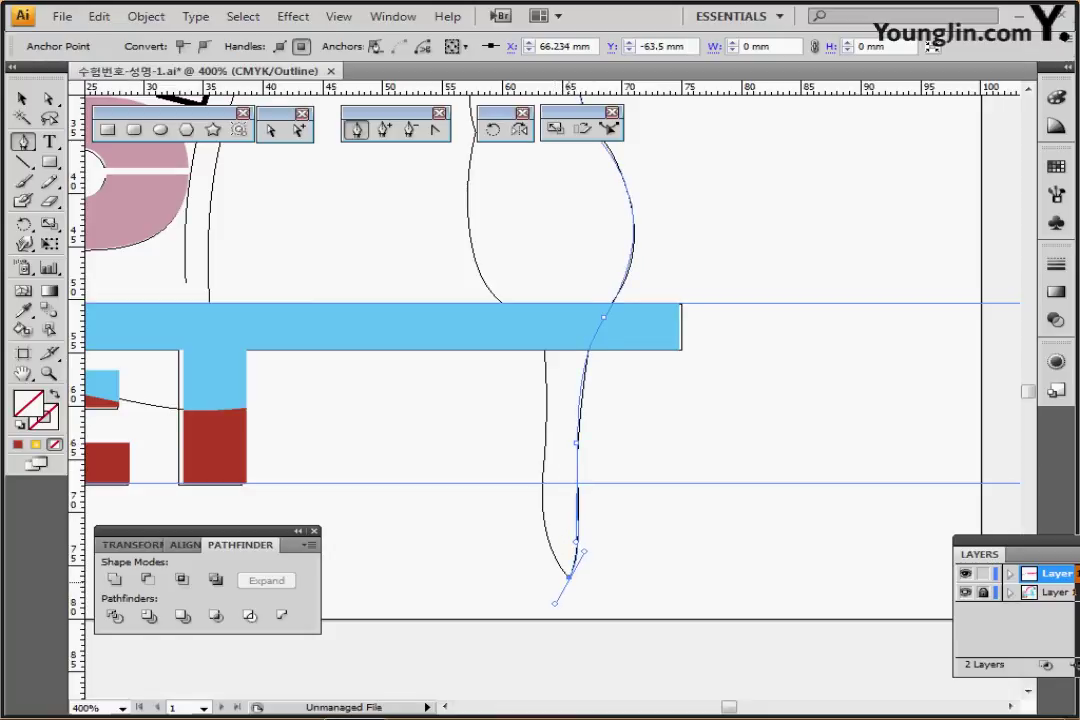
drag(545, 451, 557, 348)
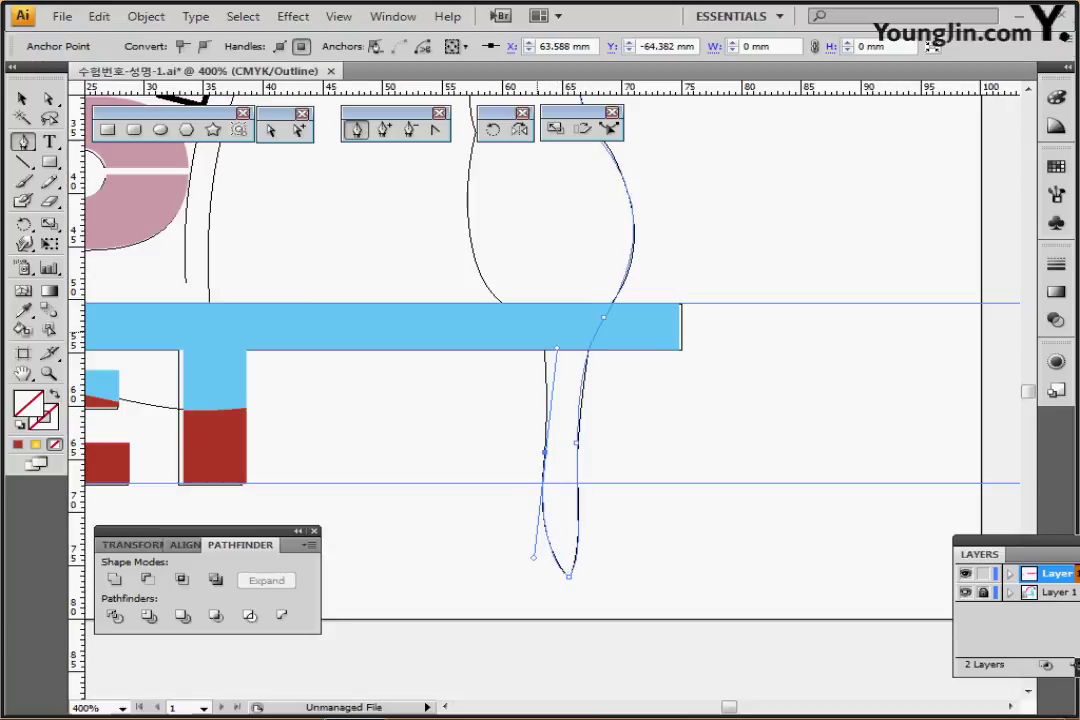
drag(529, 309, 535, 330)
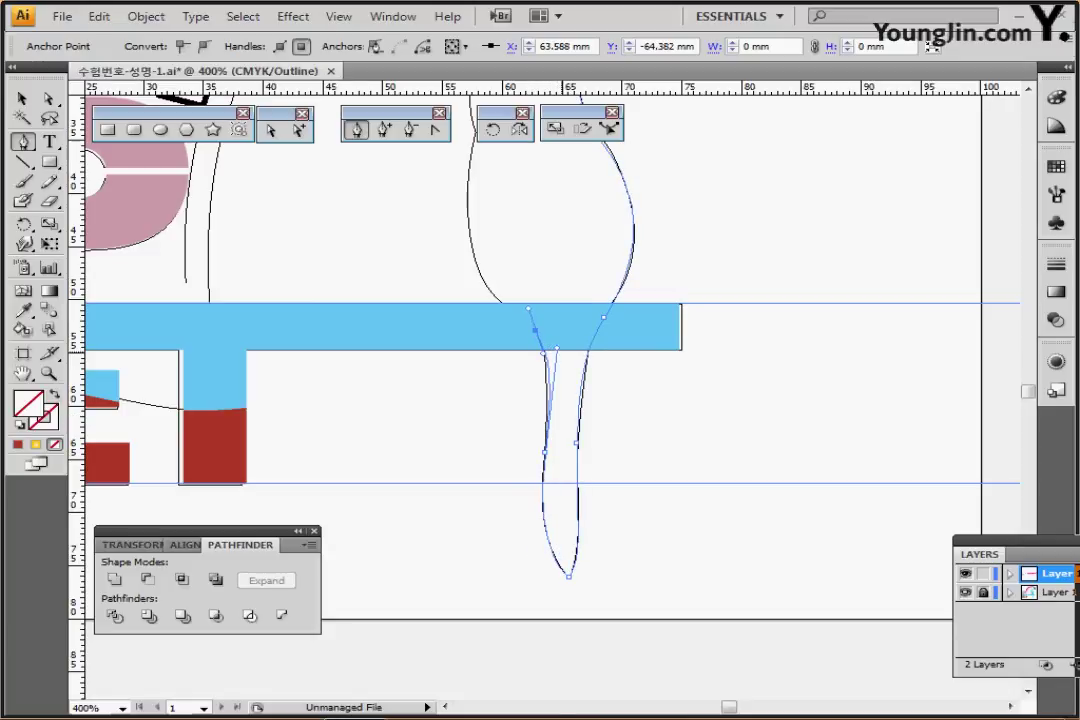
key(ctrl+z)
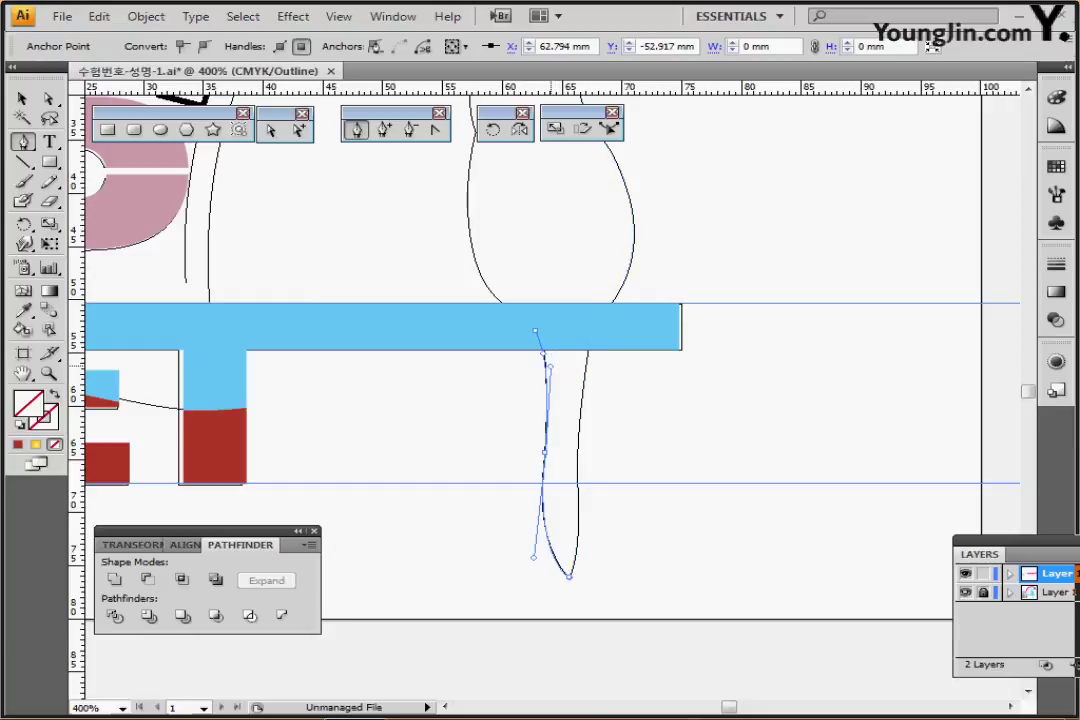
mouse_move(550, 367)
mouse_down()
mouse_move(557, 360)
mouse_move(548, 366)
mouse_move(567, 372)
mouse_move(551, 375)
mouse_up()
drag(551, 375, 551, 379)
drag(537, 300, 547, 396)
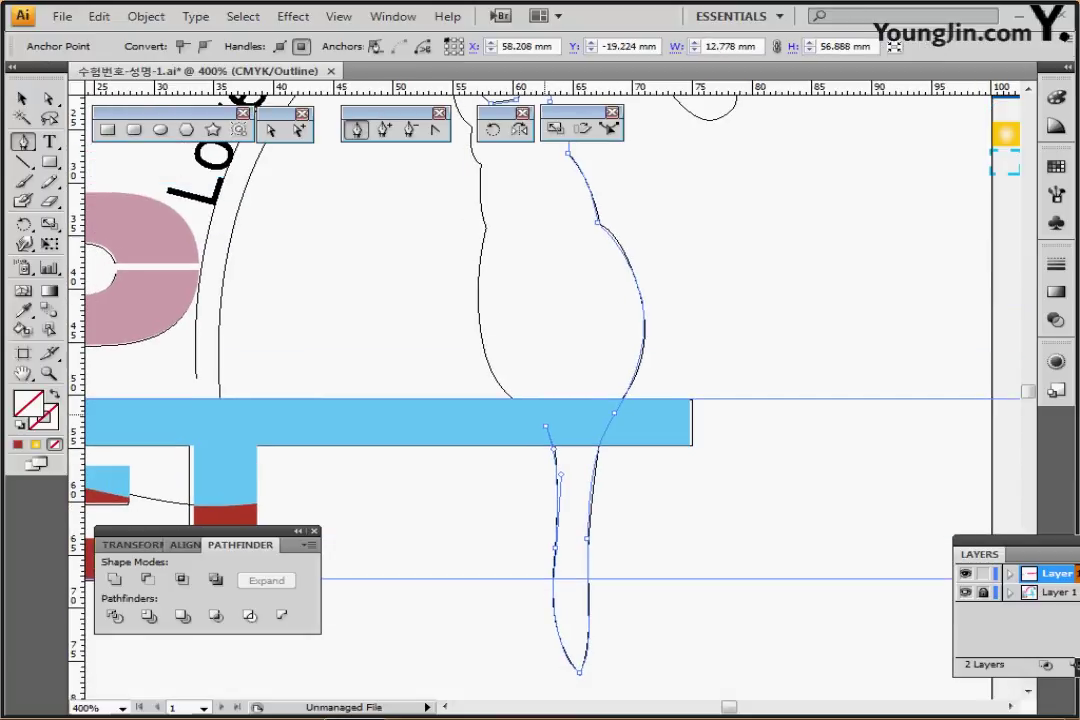
click(546, 427)
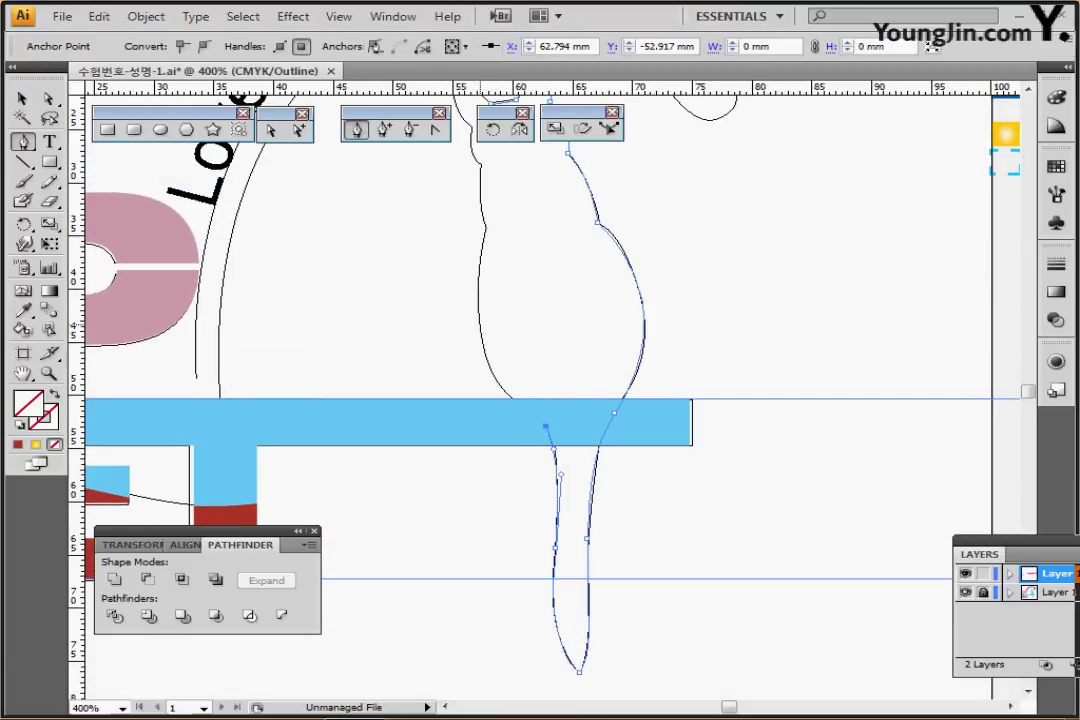
- Continue the cat path up the left side of the body to the neck, with corner anchors at the bends
mouse_move(480, 324)
mouse_down()
mouse_move(482, 260)
mouse_move(478, 355)
mouse_move(488, 310)
mouse_up()
click(482, 325)
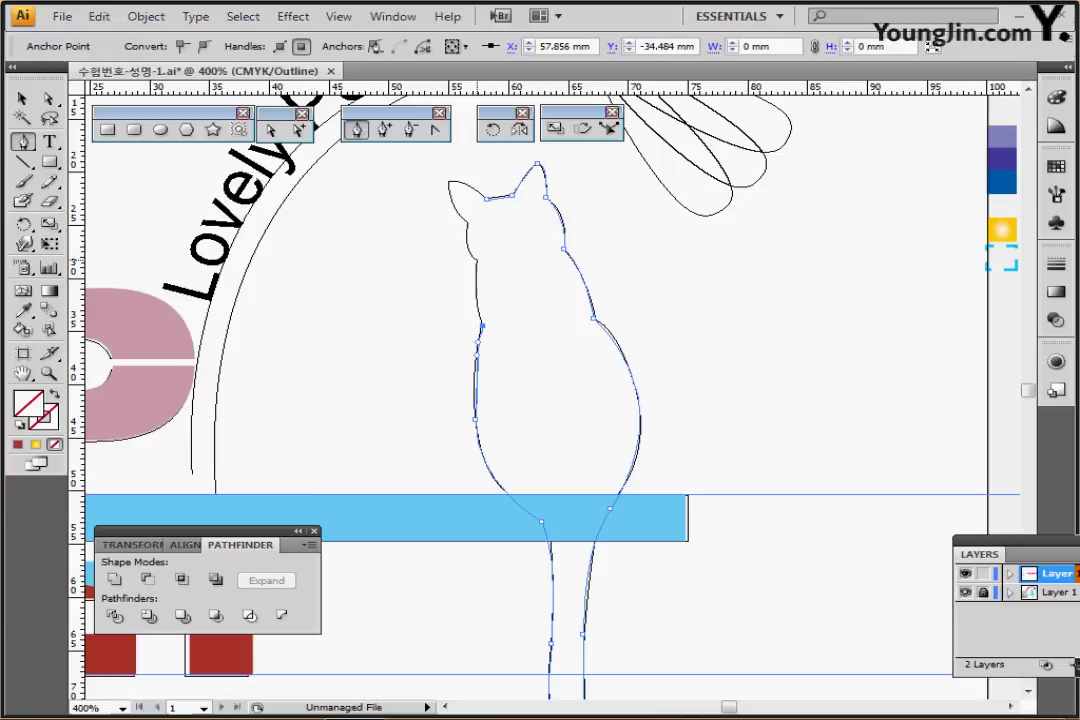
drag(476, 259, 451, 160)
click(476, 259)
- Trace the cat's left cheek and left ear and close the path at its starting anchor
click(467, 221)
click(466, 230)
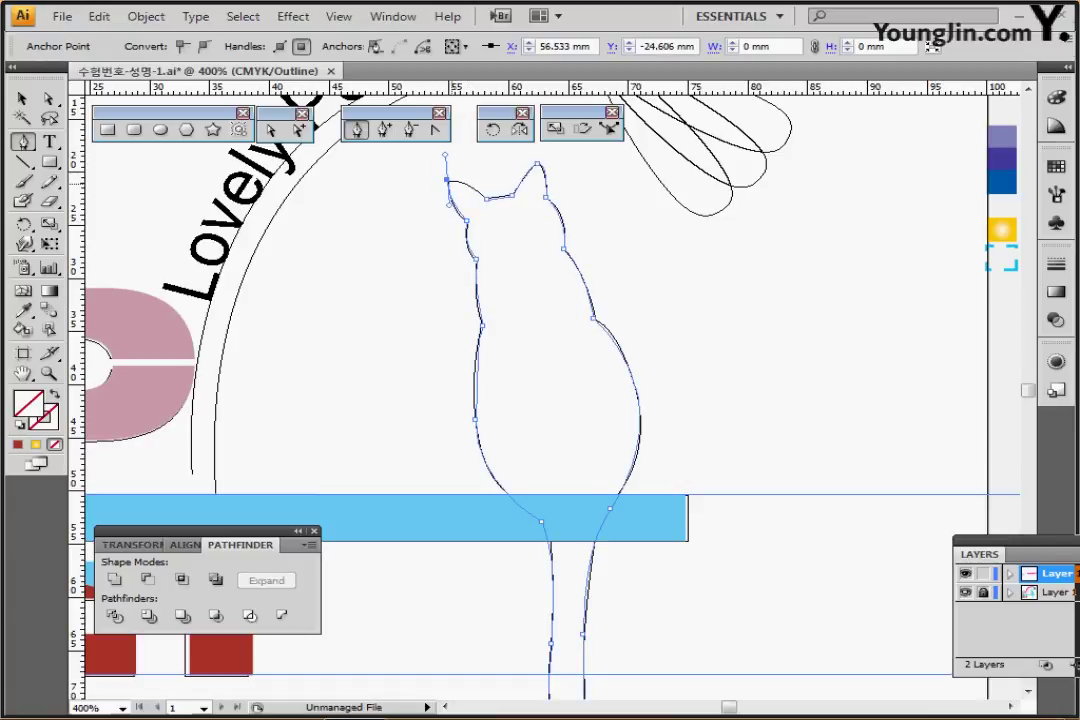
click(447, 180)
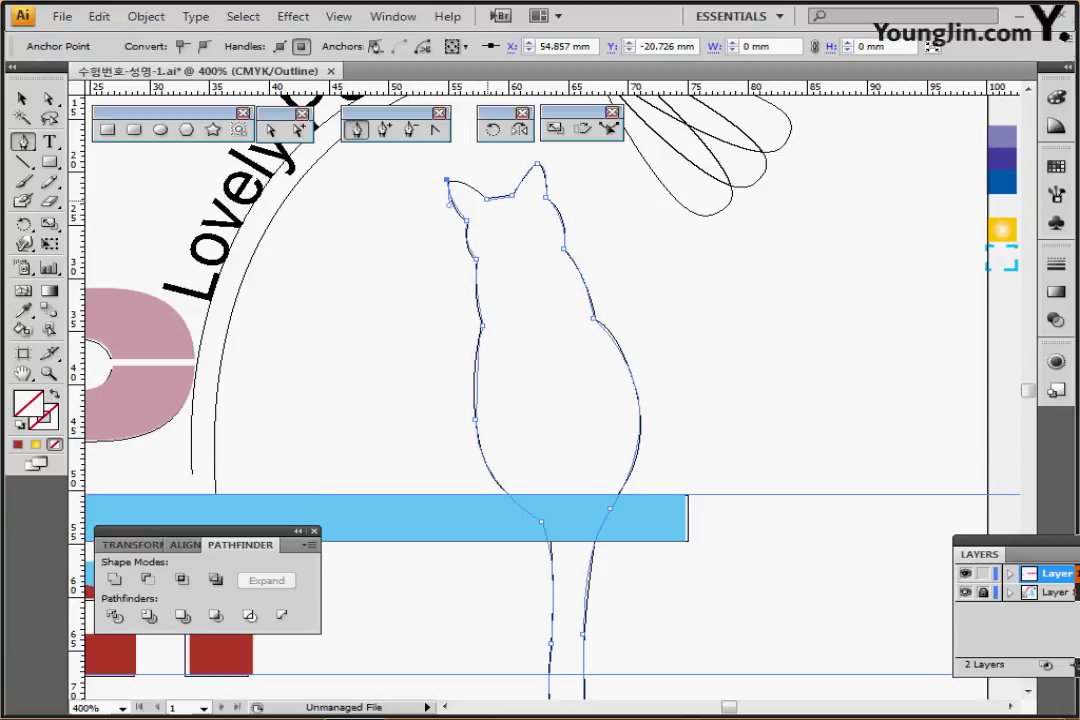
drag(487, 199, 493, 219)
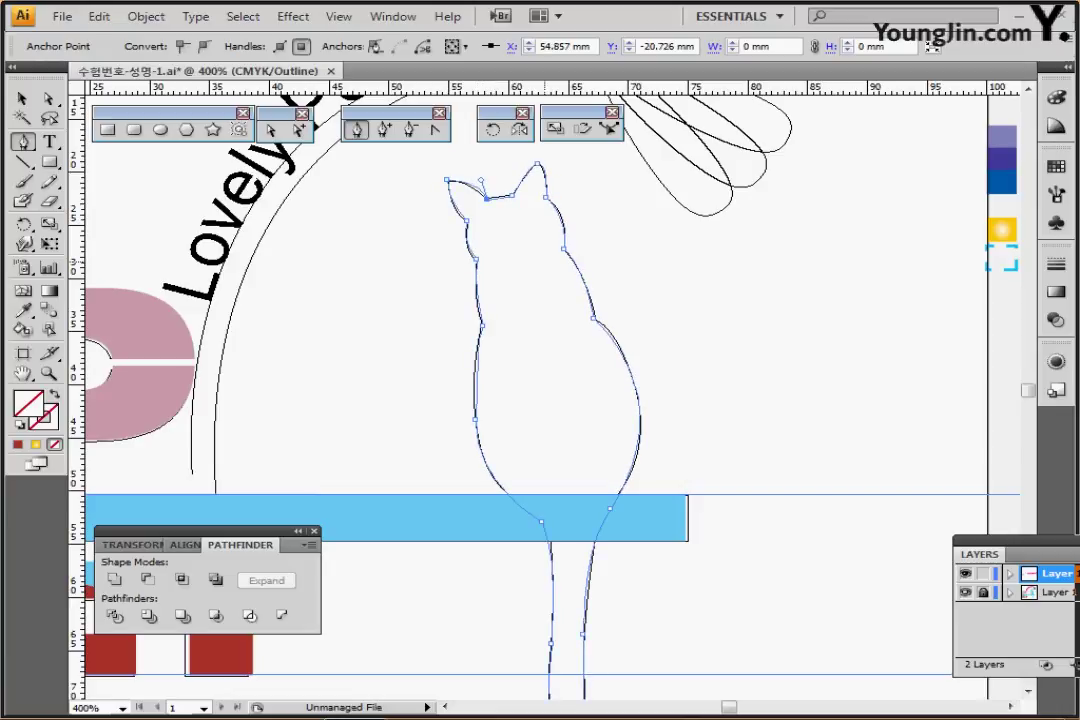
- Hide the template layer and refine the curve handle at the inner base of the cat's left ear
click(965, 592)
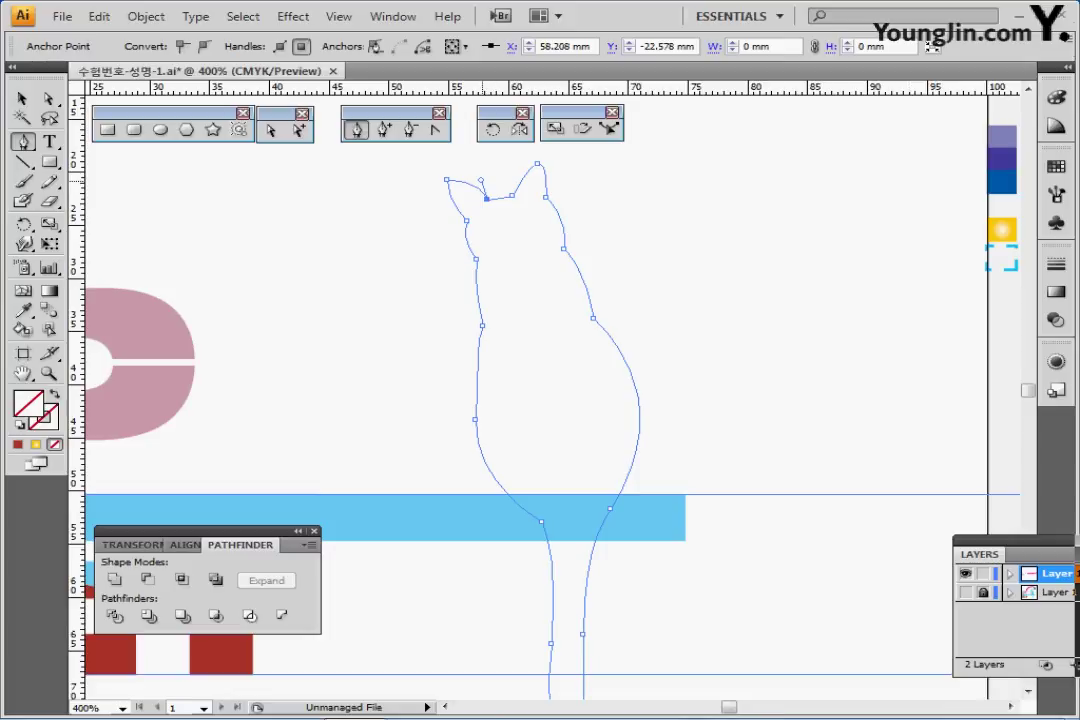
drag(481, 180, 475, 182)
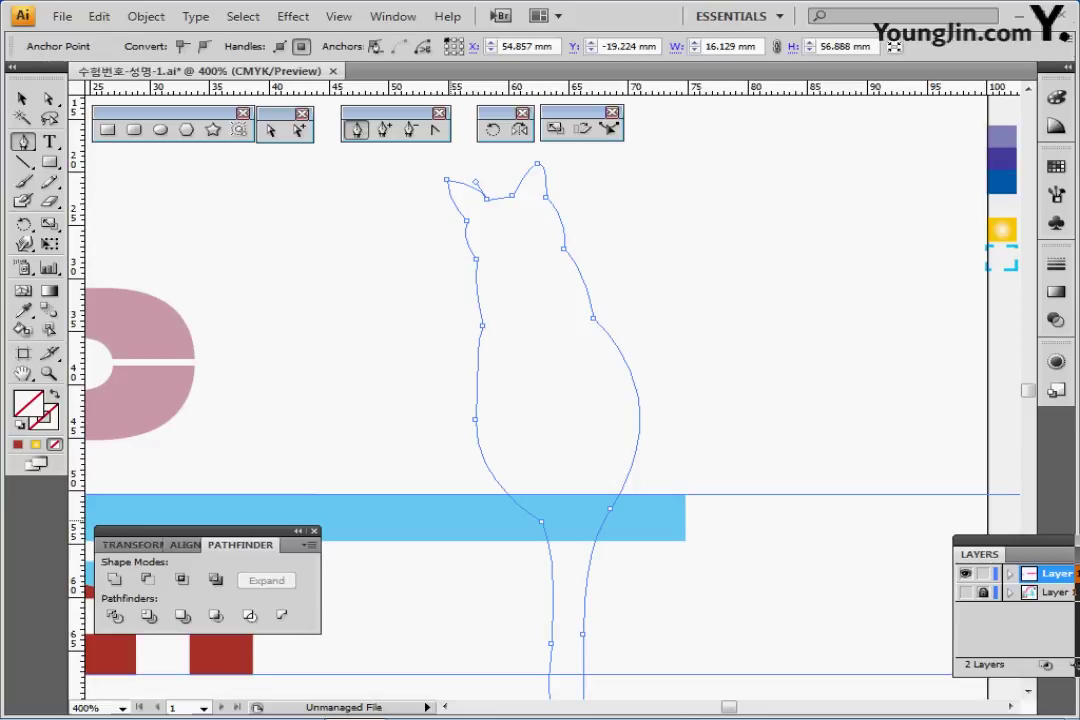
- Fill the cat silhouette with the light blue sampled from the T's horizontal bar and deselect it
key(i)
click(645, 527)
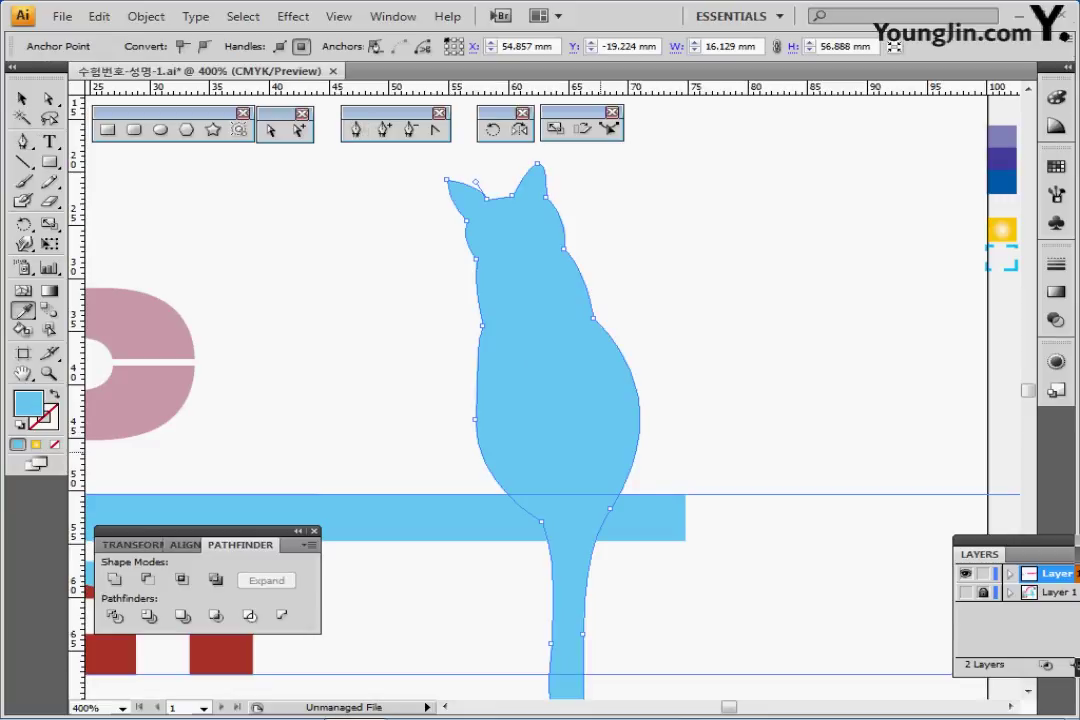
key(ctrl+minus)
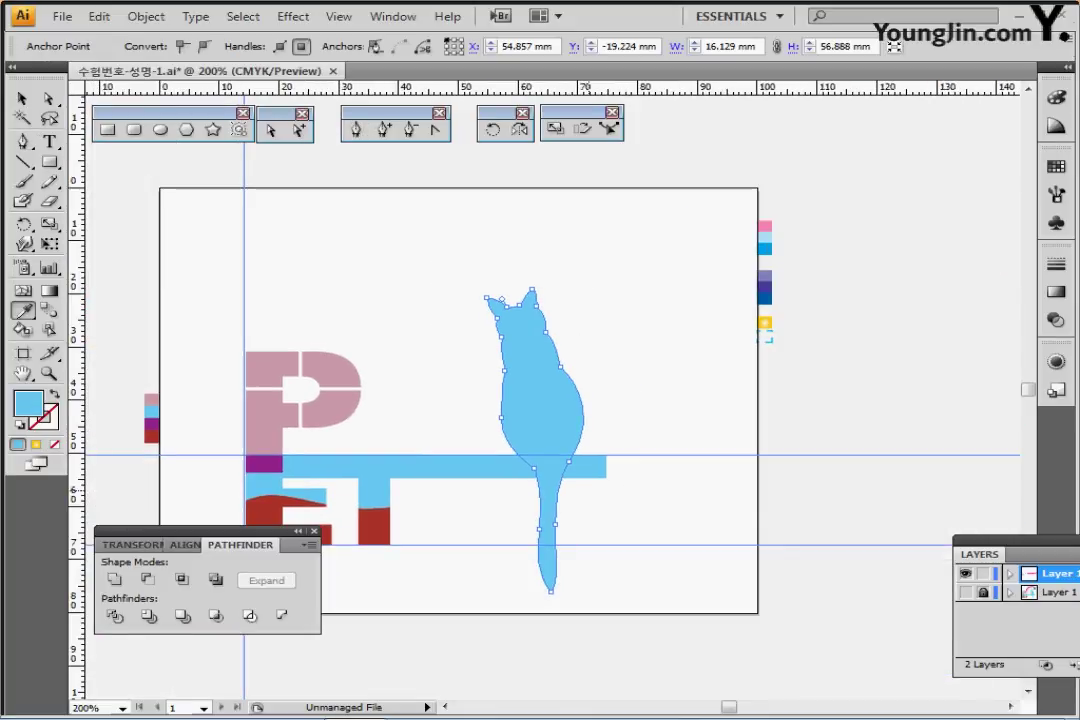
key(ctrl)
ctrl+click(660, 385)
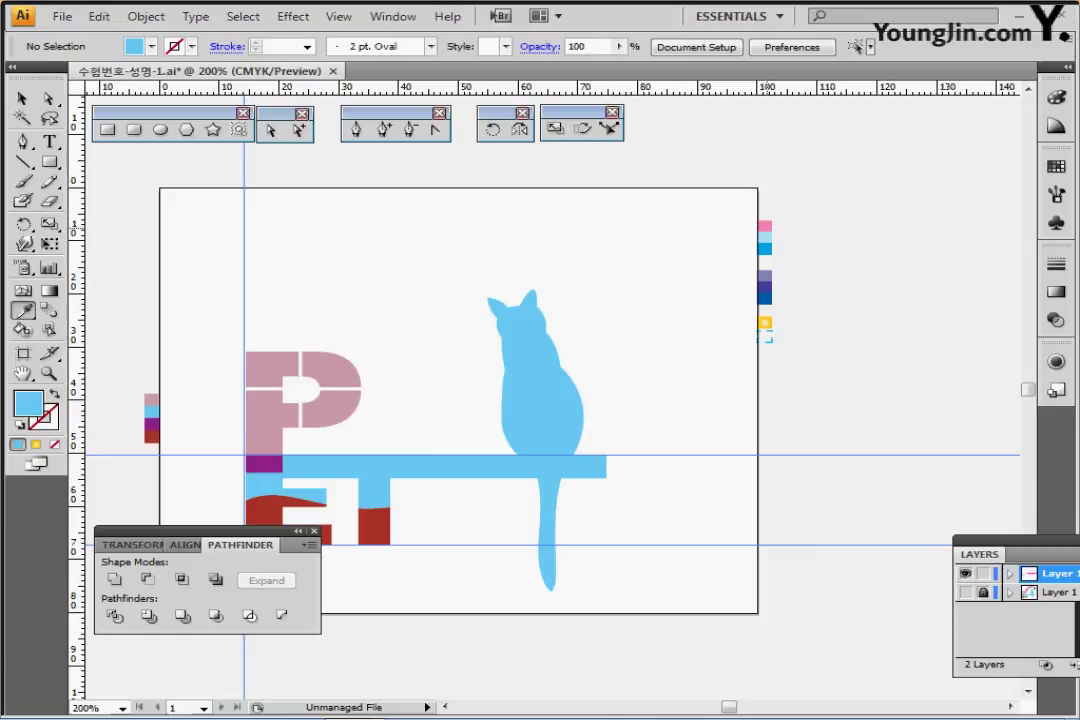
- Set the default fill to the pink sample beside the artboard and the default stroke to black
click(764, 227)
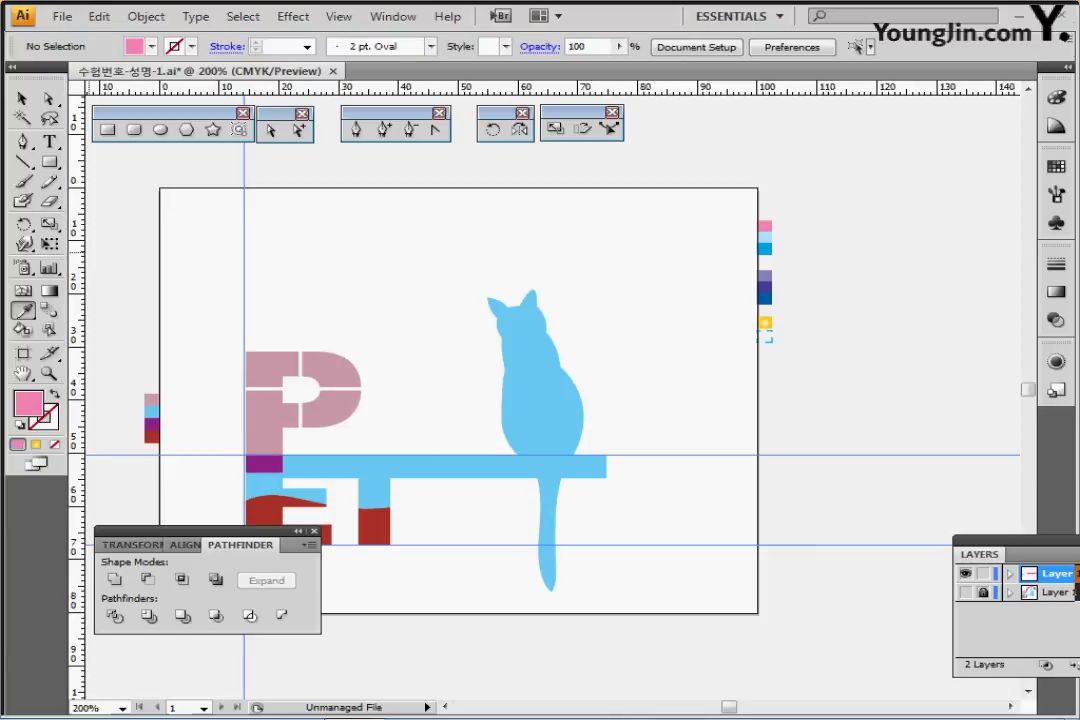
click(191, 47)
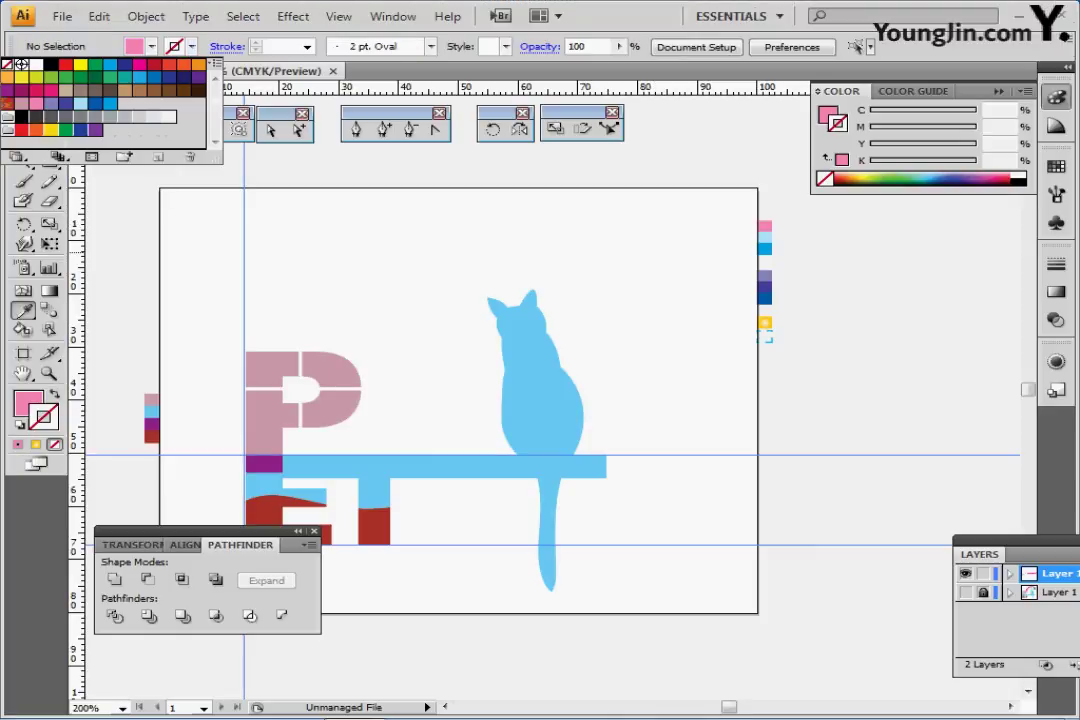
click(48, 67)
- Create an ellipse 17 mm wide and 5 mm high above the cat
key(ctrl+plus)
key(ctrl+plus)
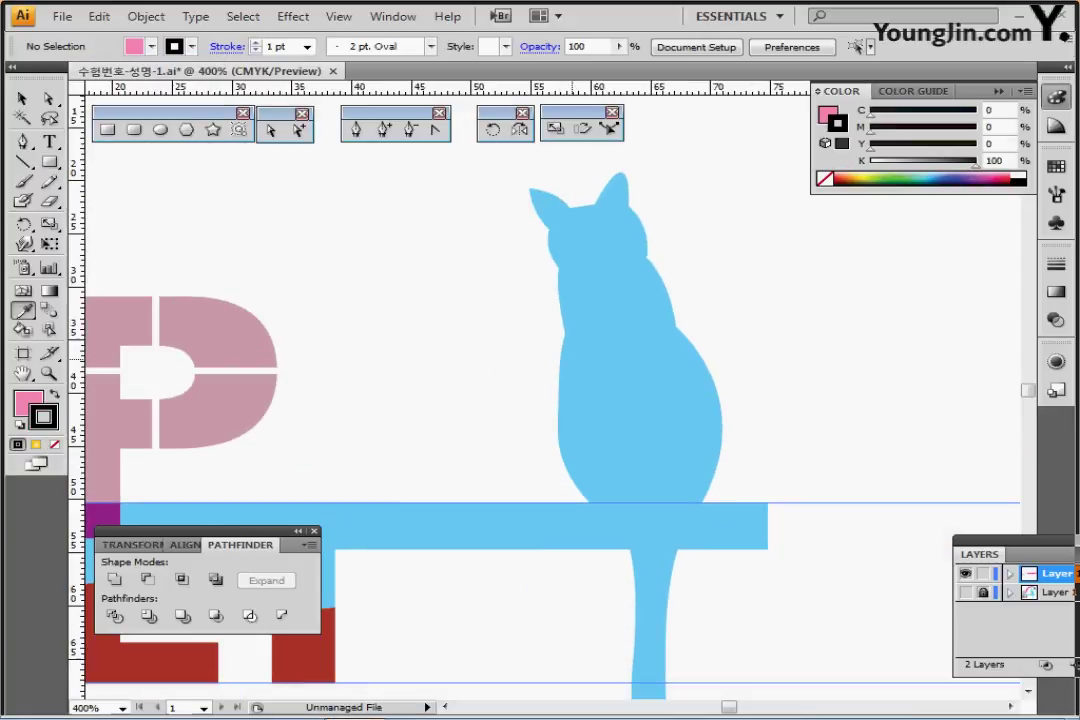
drag(690, 340, 524, 435)
key(ctrl+minus)
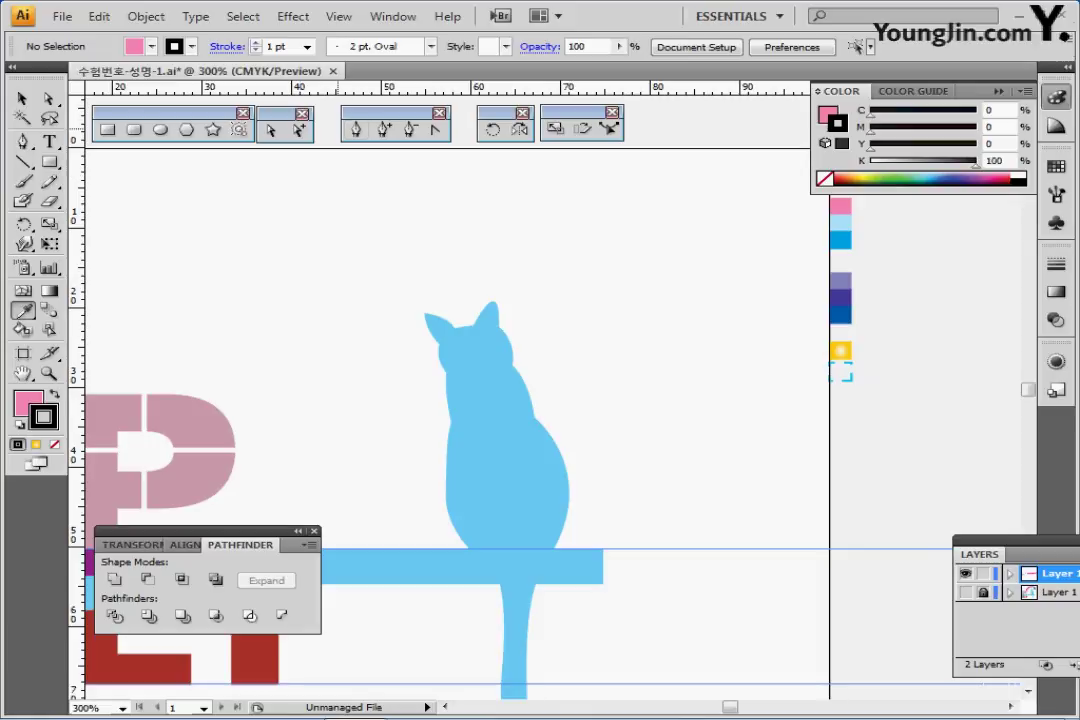
click(160, 130)
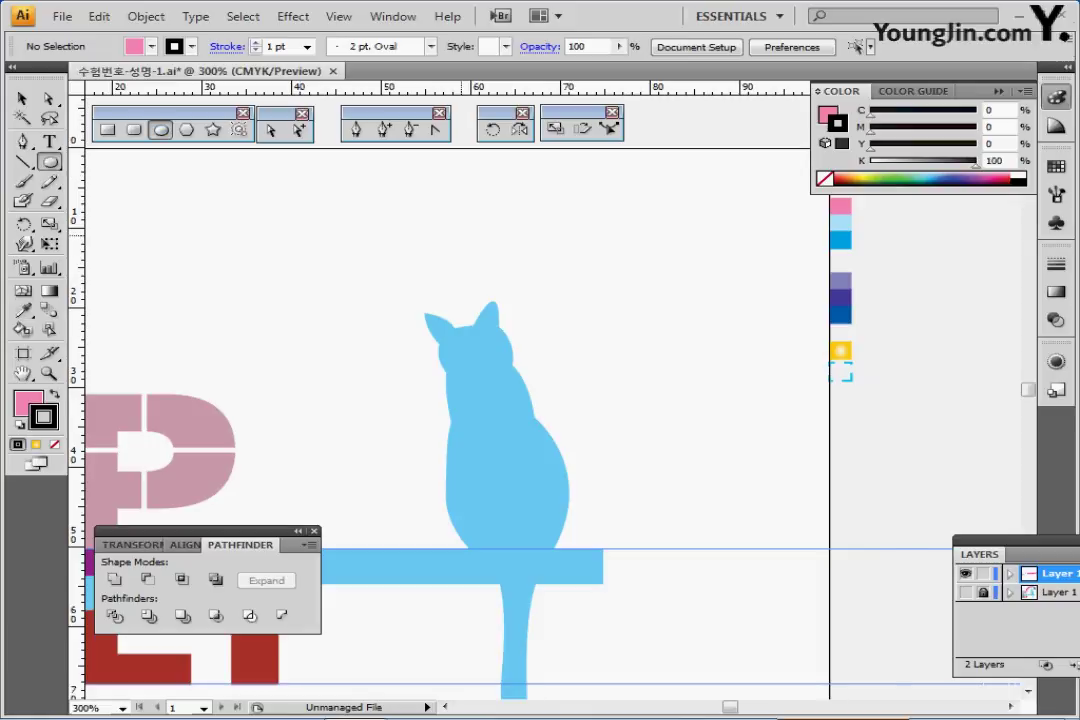
click(461, 236)
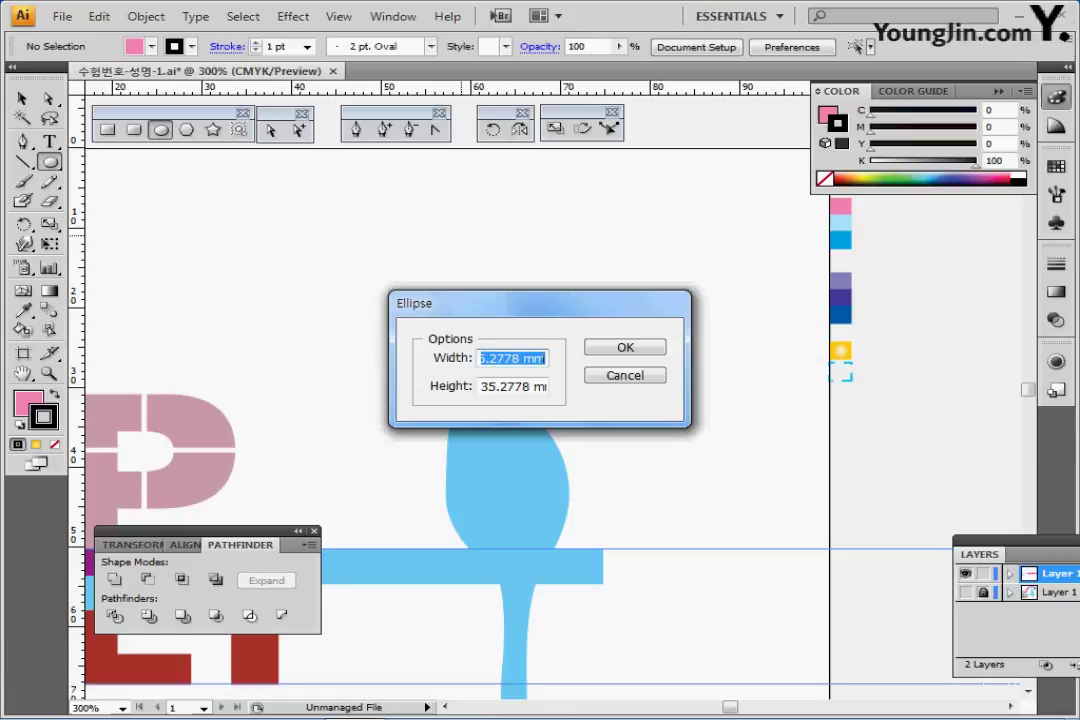
text(17)
key(Tab)
text(5)
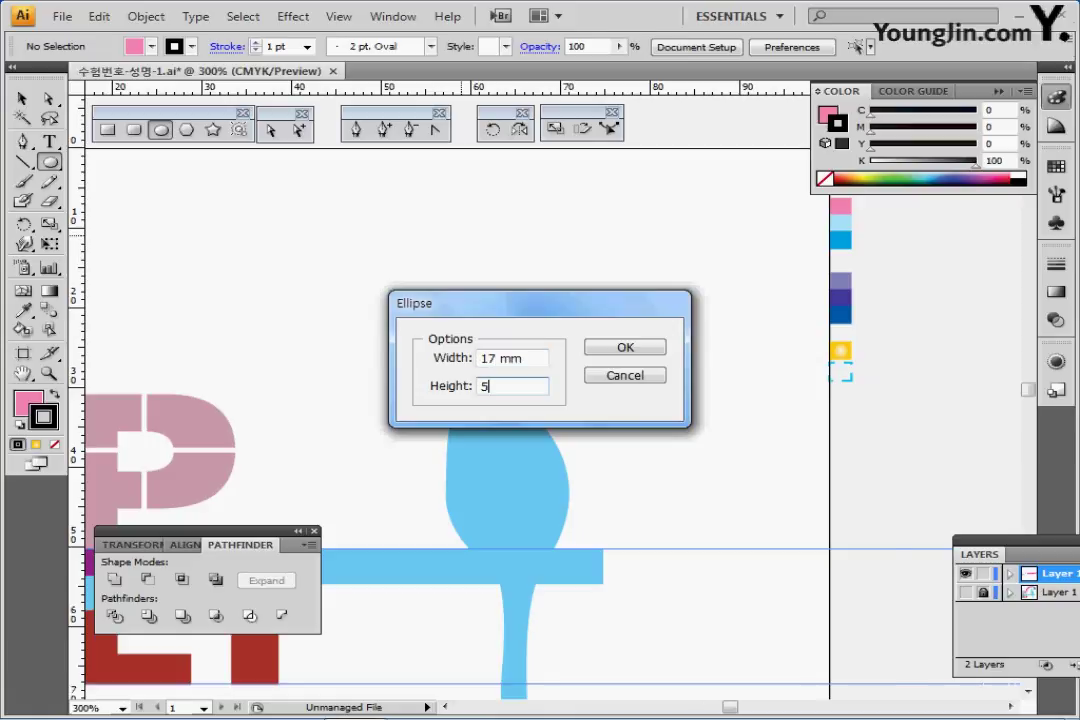
key(Return)
- Move the pink ellipse into the empty area above and to the left of the cat's head
drag(537, 254, 605, 222)
key(ctrl+=)
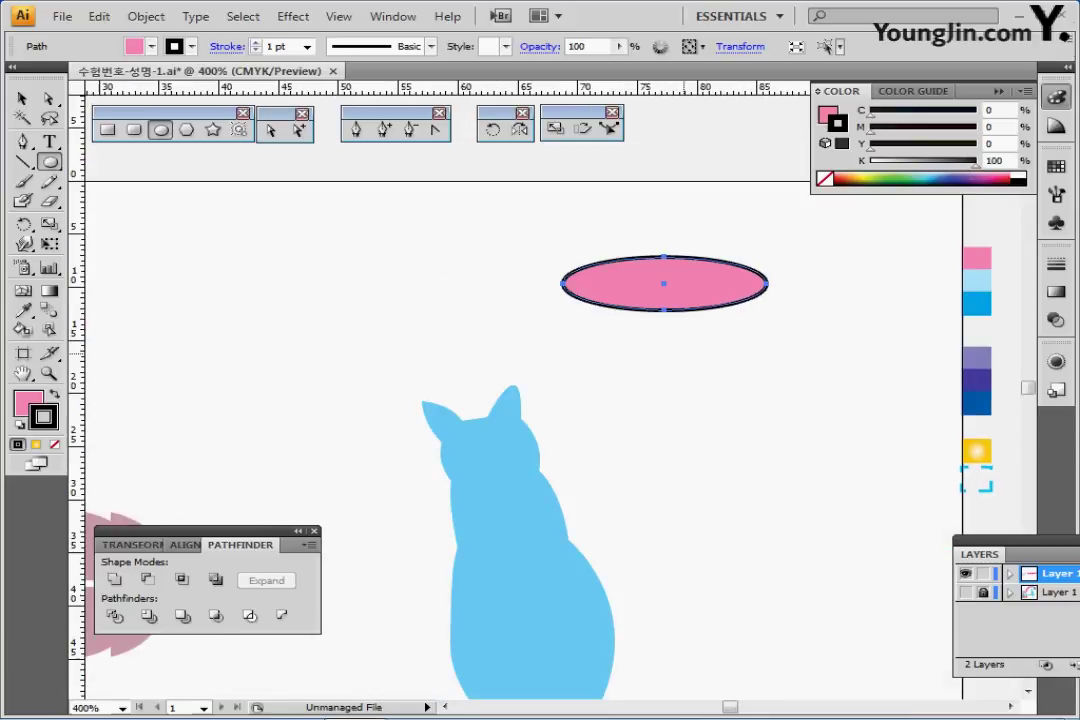
drag(718, 275, 384, 240)
ctrl+click(391, 291)
drag(544, 345, 498, 289)
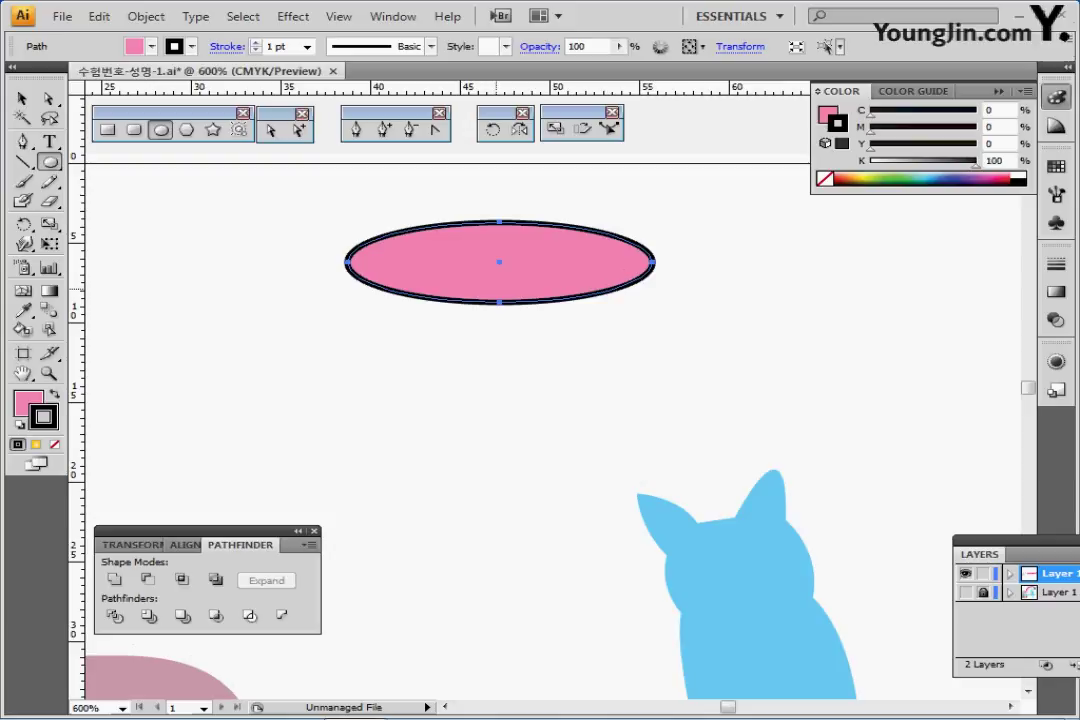
- Shift the ellipse's top and bottom anchors about 3 mm to the right to form a petal with a narrow left end
click(270, 130)
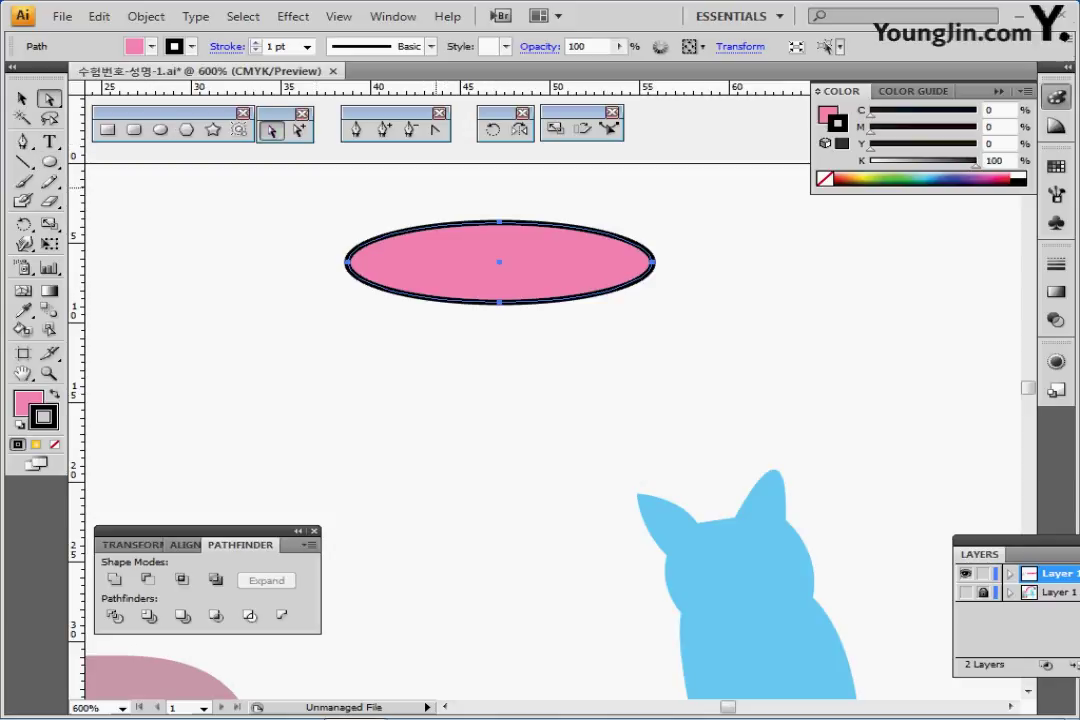
drag(455, 178, 543, 351)
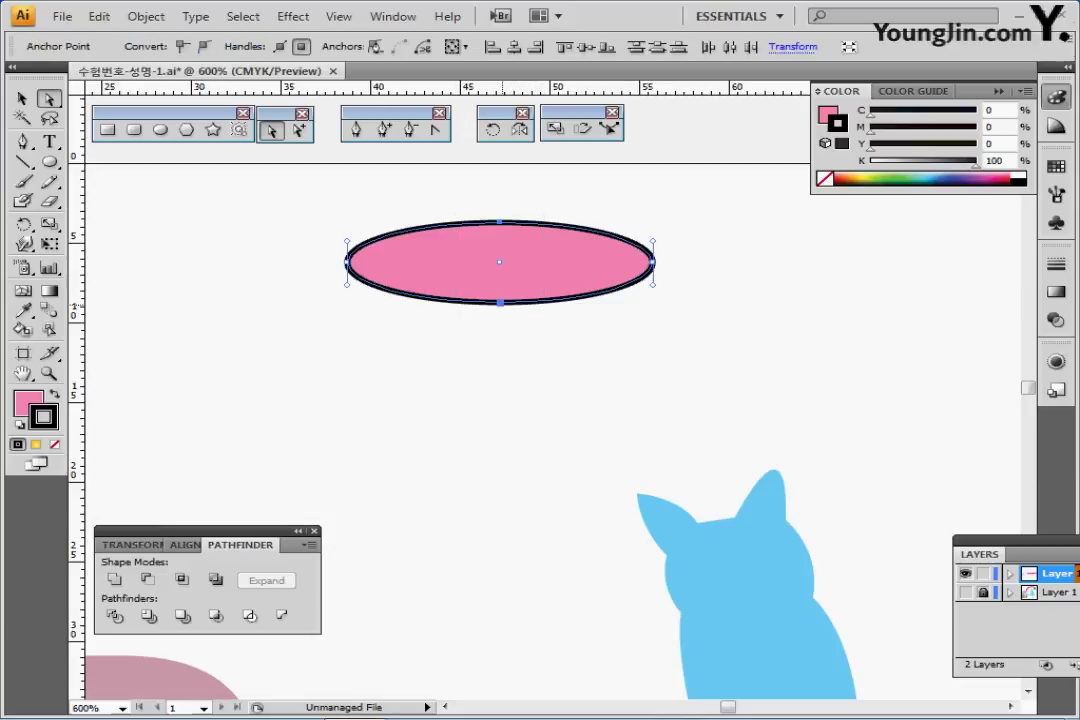
drag(500, 303, 549, 303)
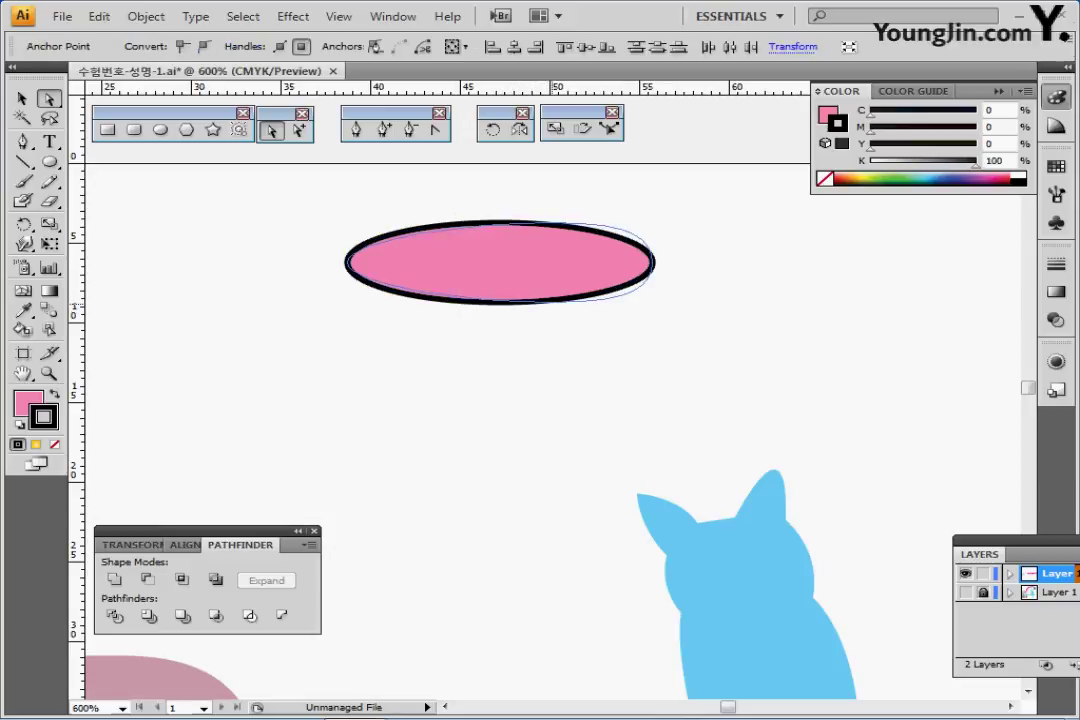
drag(515, 221, 551, 221)
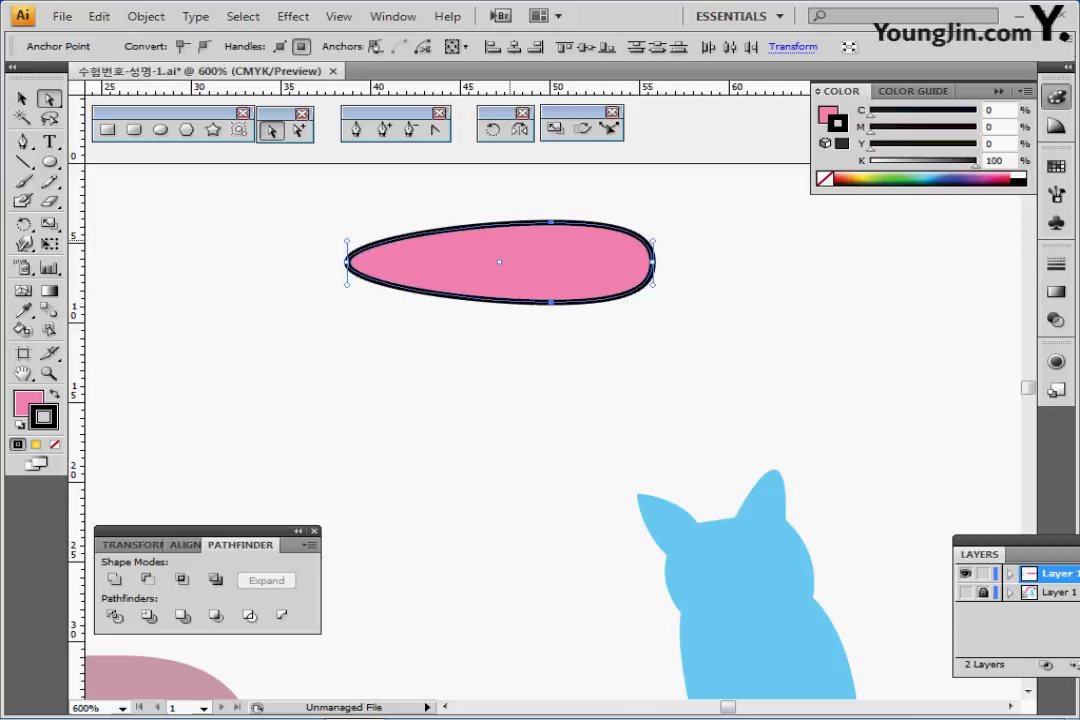
- Rotate a copy of the petal by -15° about its left tip and repeat the transformation to make a third petal
key(ctrl+a)
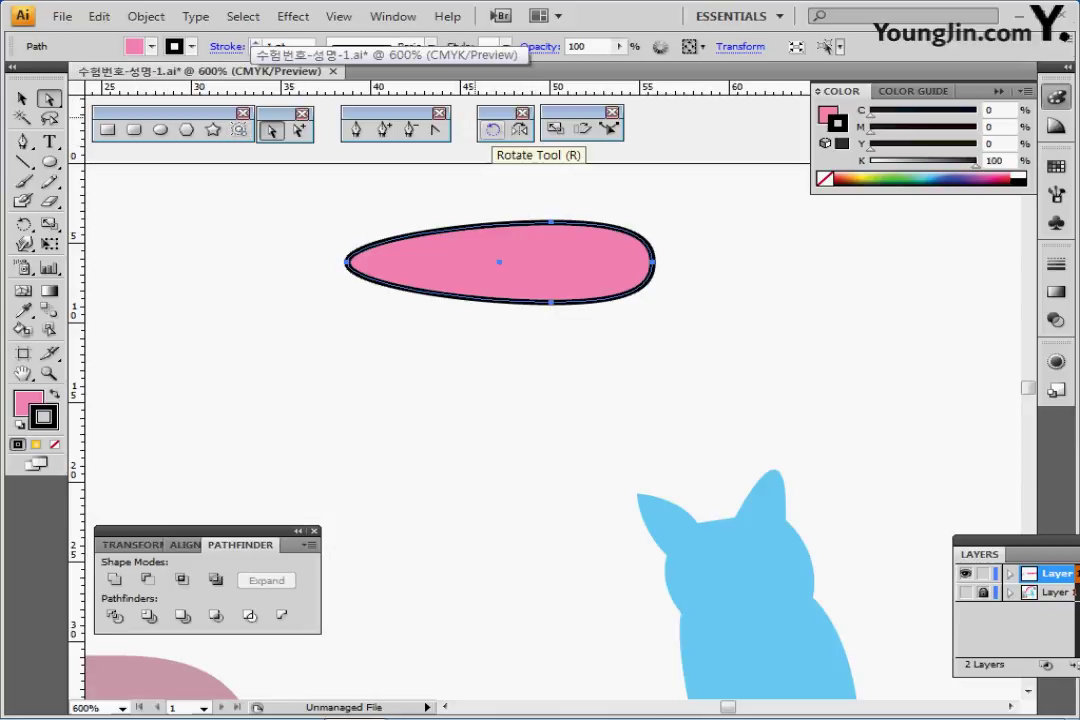
click(492, 130)
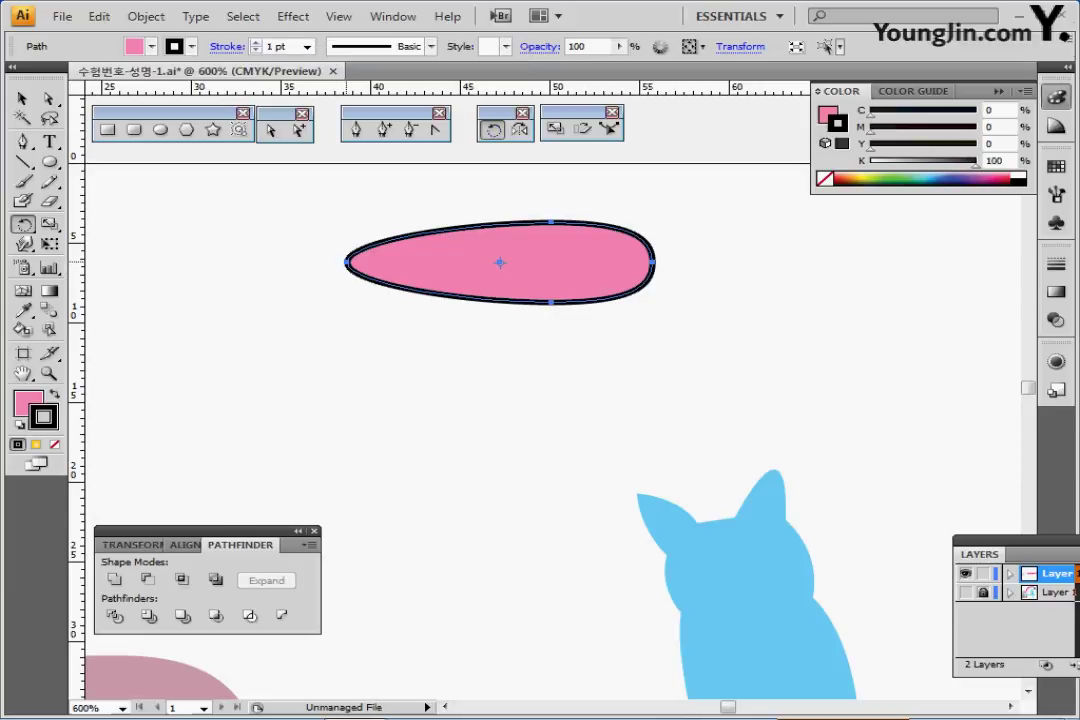
key(Return)
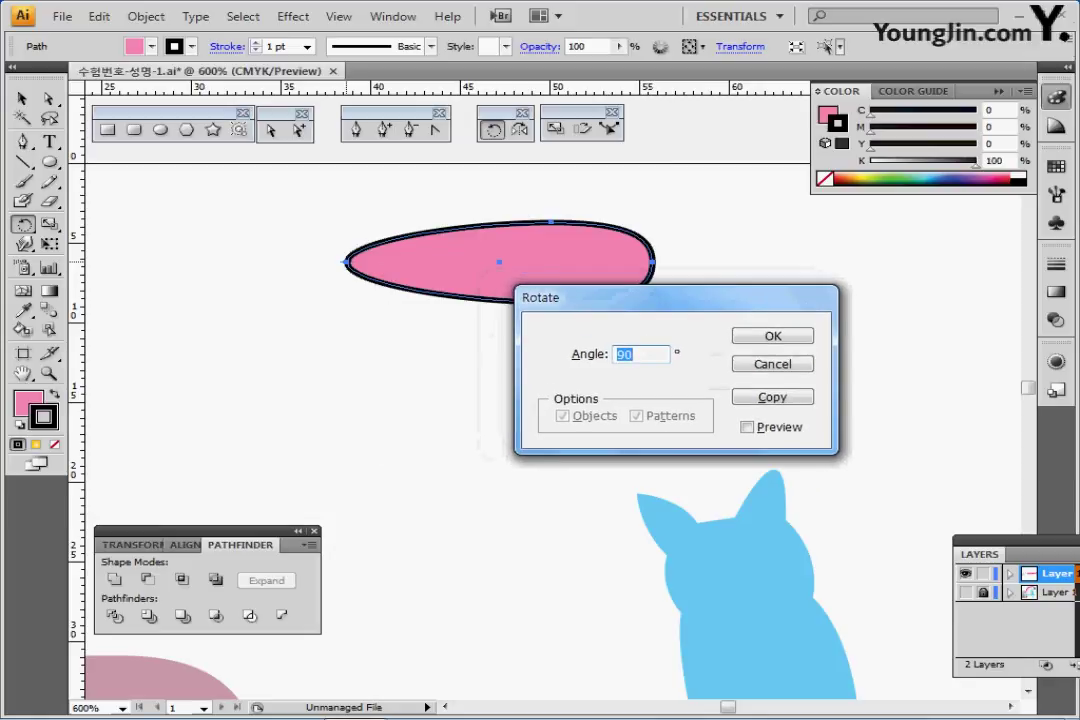
text(-15)
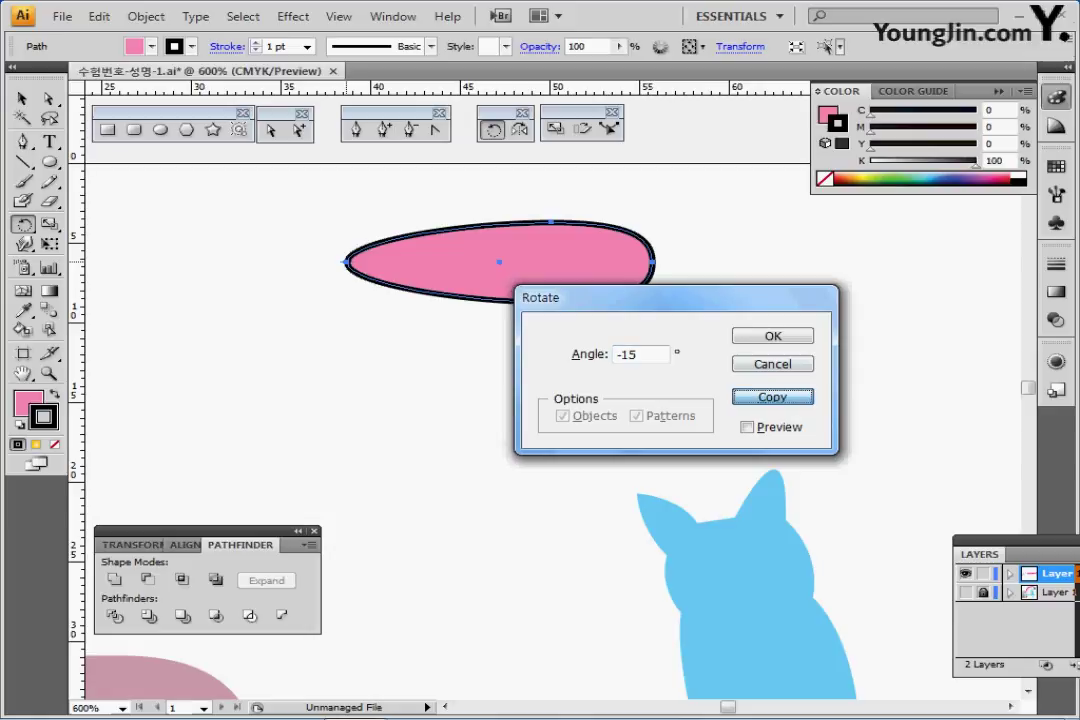
click(772, 397)
key(ctrl+d)
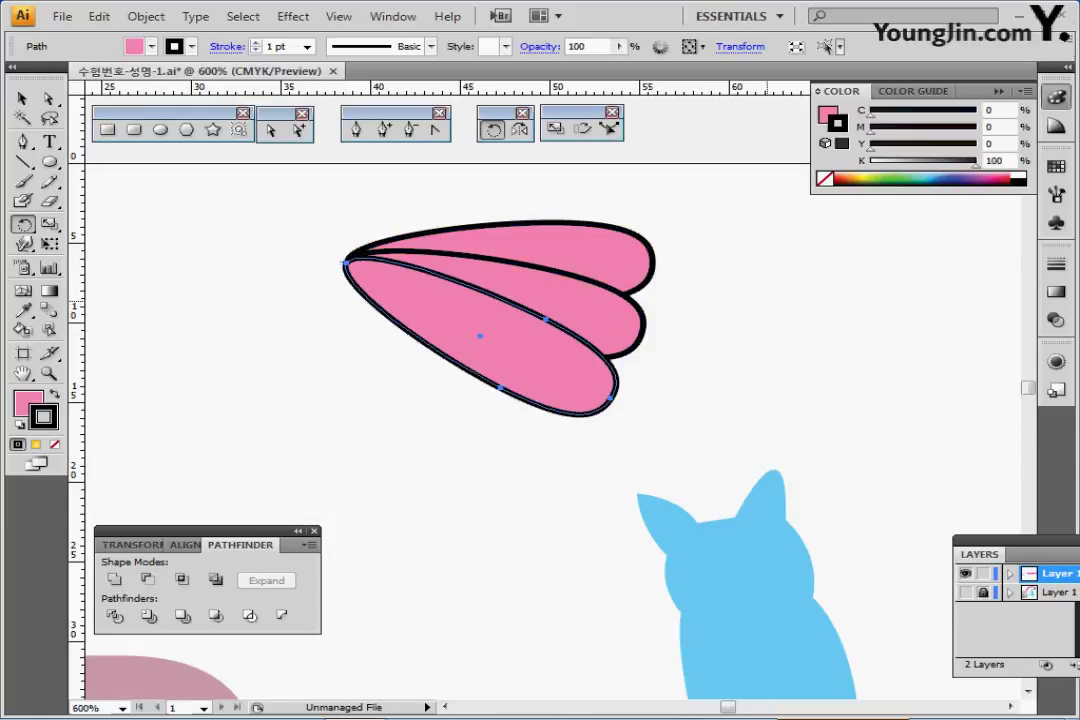
- Split the three overlapping petals into separate pieces with Pathfinder Divide and deselect them
drag(320, 209, 368, 293)
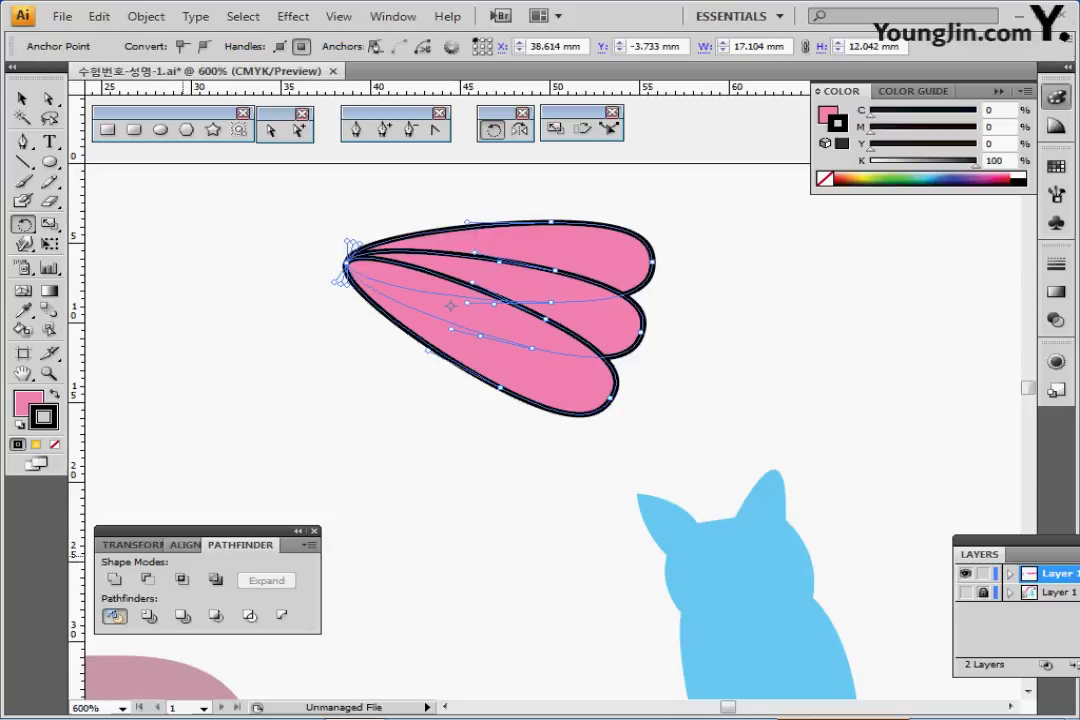
key(ctrl+g)
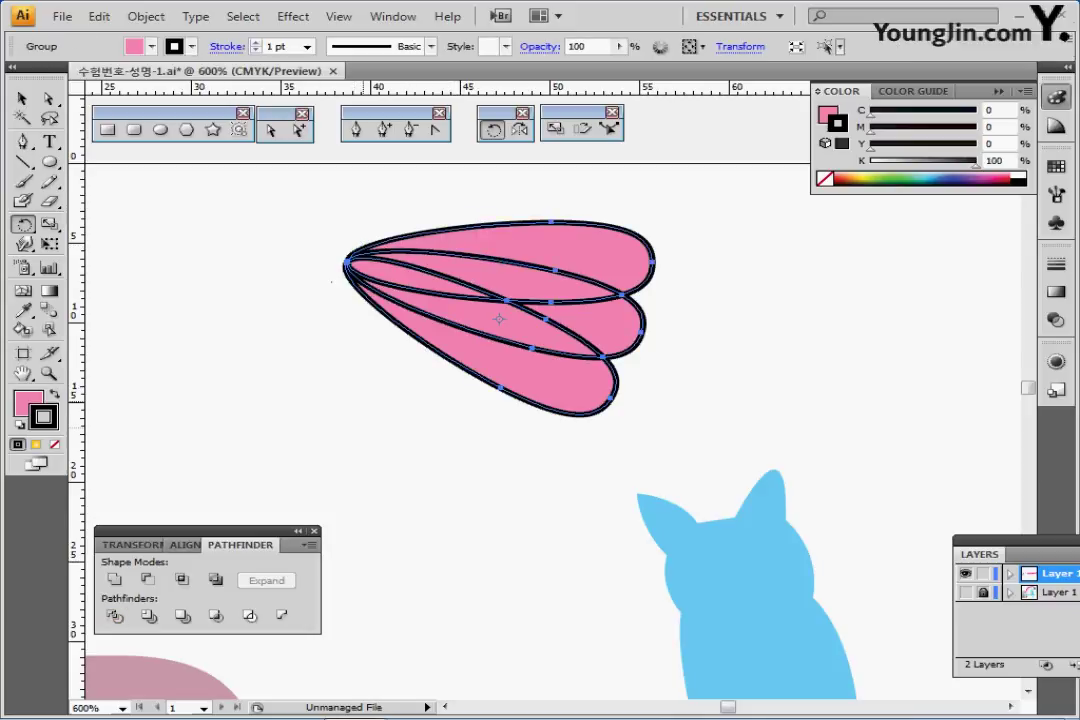
key(ctrl+shift+a)
- Move the divided petal group to the artboard's upper-right area, to the right of the cat's head, and deselect it
drag(518, 434, 379, 427)
key(ctrl+minus)
drag(415, 387, 815, 375)
key(v)
drag(815, 375, 522, 349)
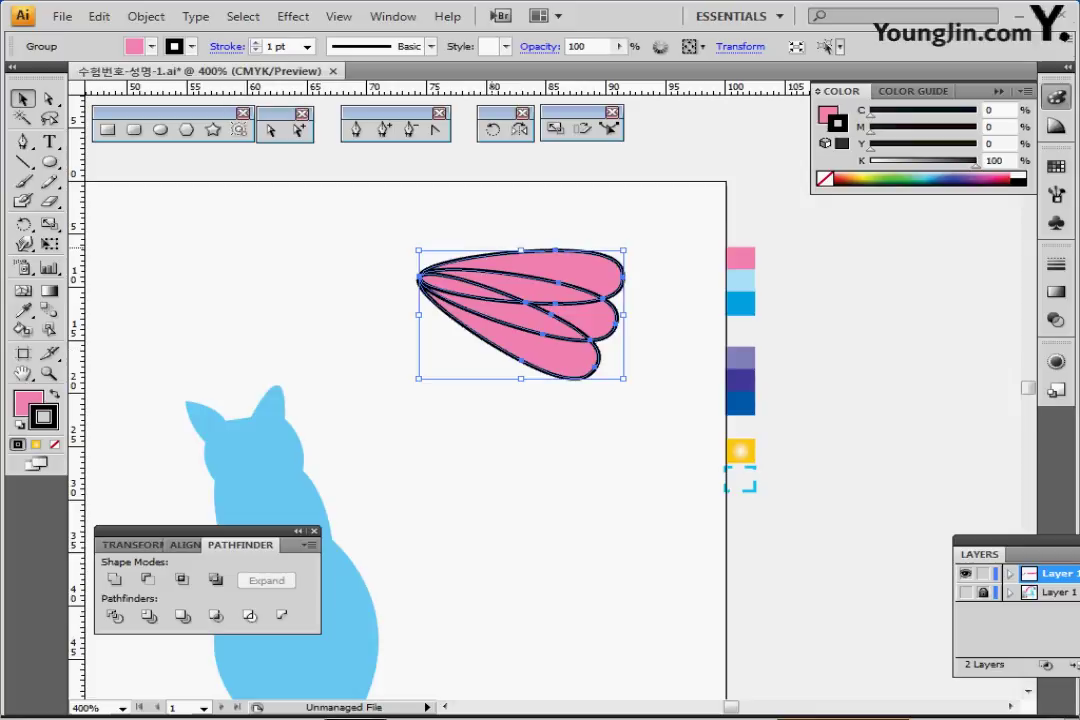
click(524, 217)
- Isolate the petal group and recolor the middle petal's outer piece pale blue and the lowest petal's outer piece bright blue from the samples
double_click(585, 271)
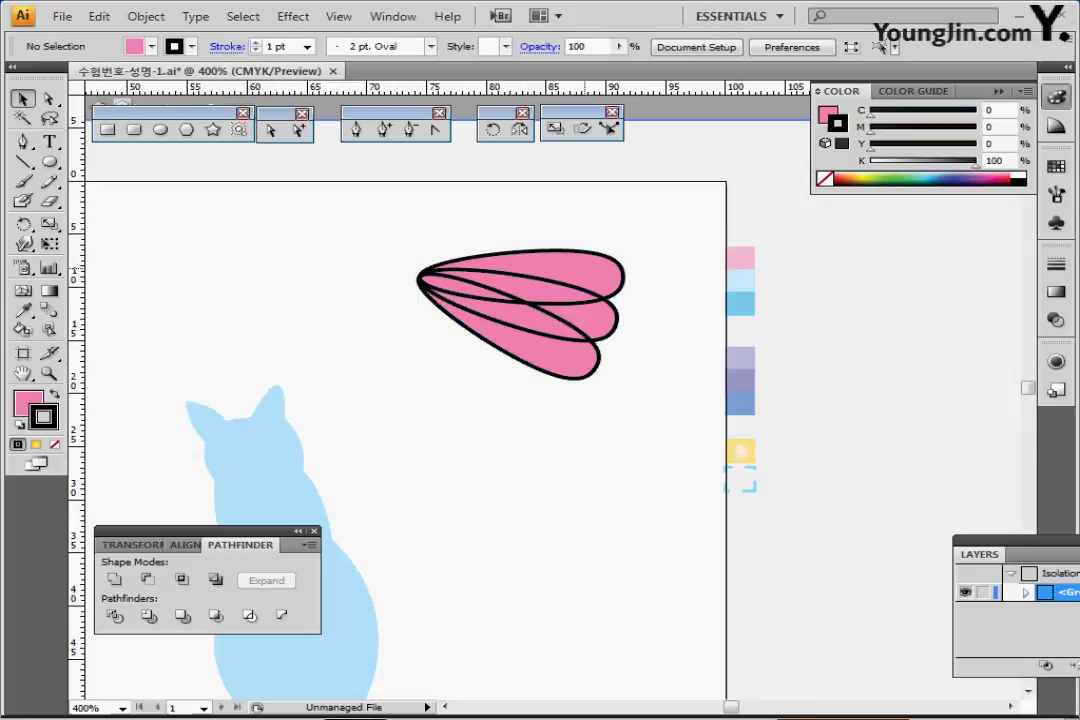
click(595, 318)
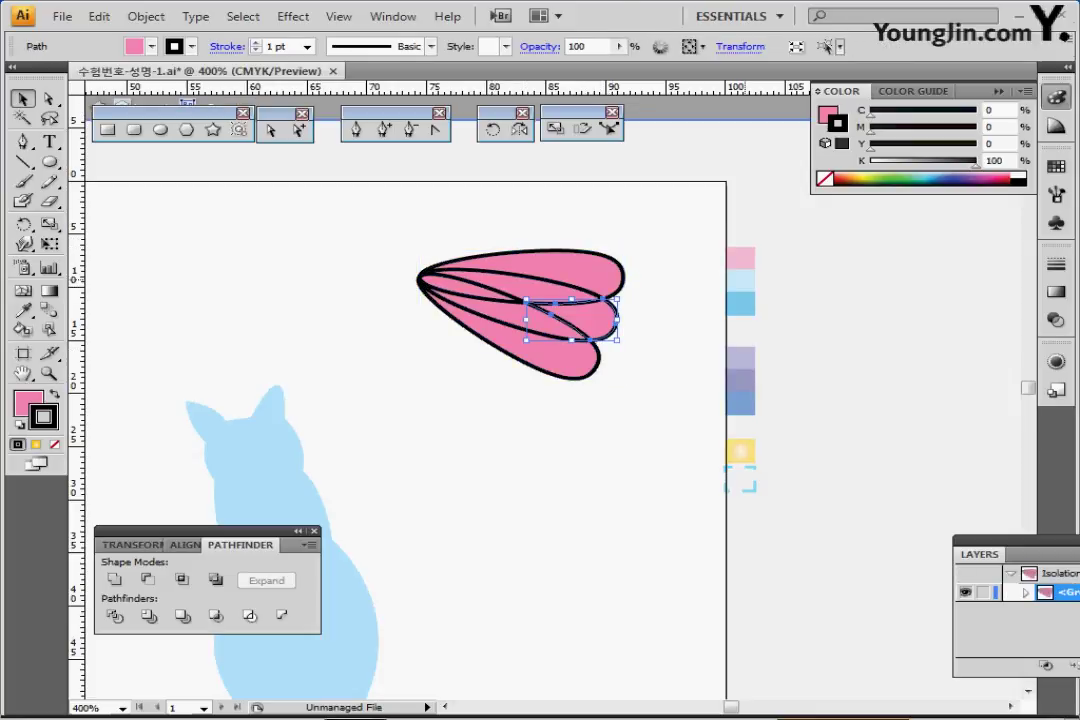
key(i)
click(740, 281)
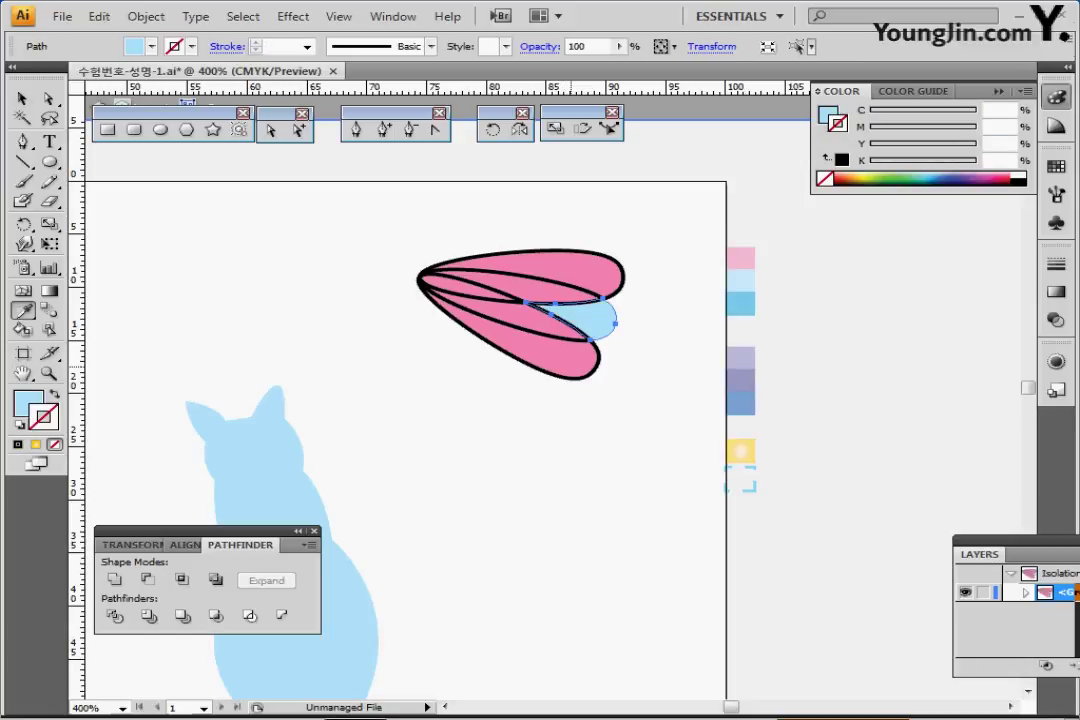
ctrl+click(571, 367)
click(740, 307)
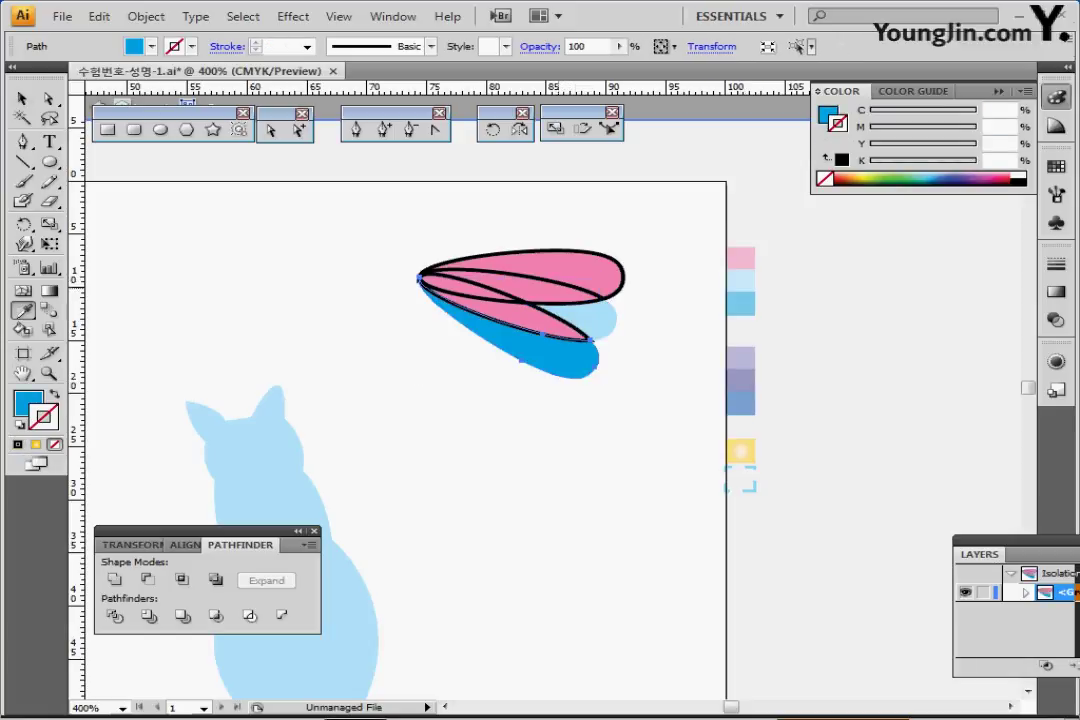
- Recolor the overlaps with the samples: lavender for the upper, dark violet for the central and dark blue for the lower piece
ctrl+click(548, 291)
click(738, 358)
ctrl+click(484, 293)
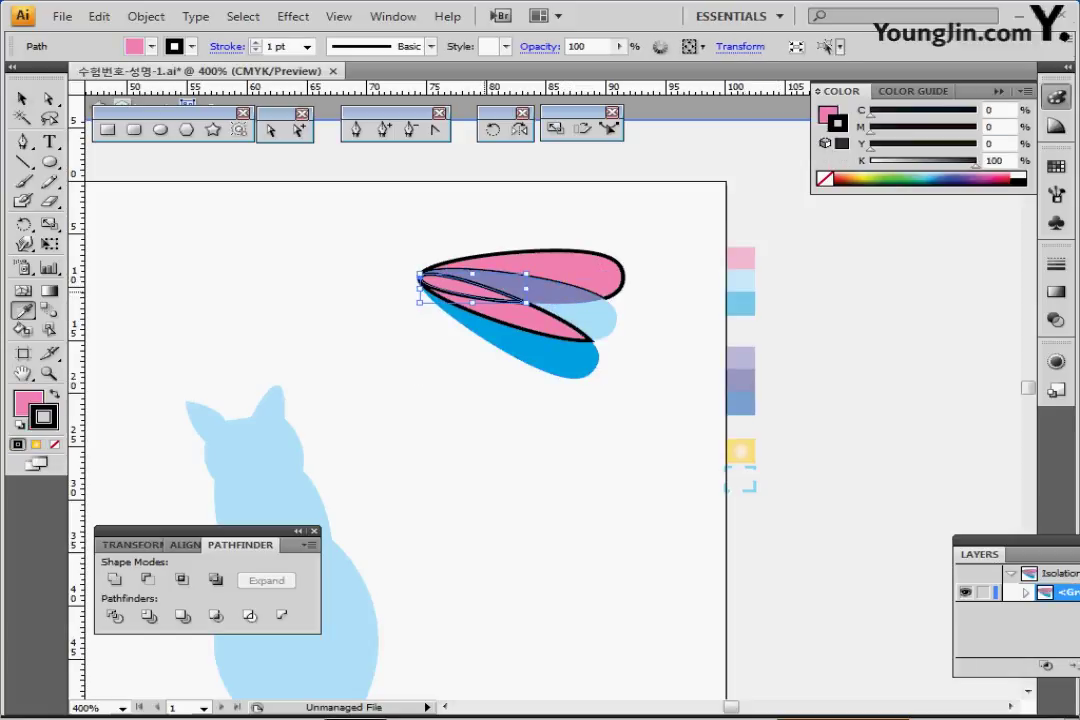
click(740, 381)
ctrl+click(532, 316)
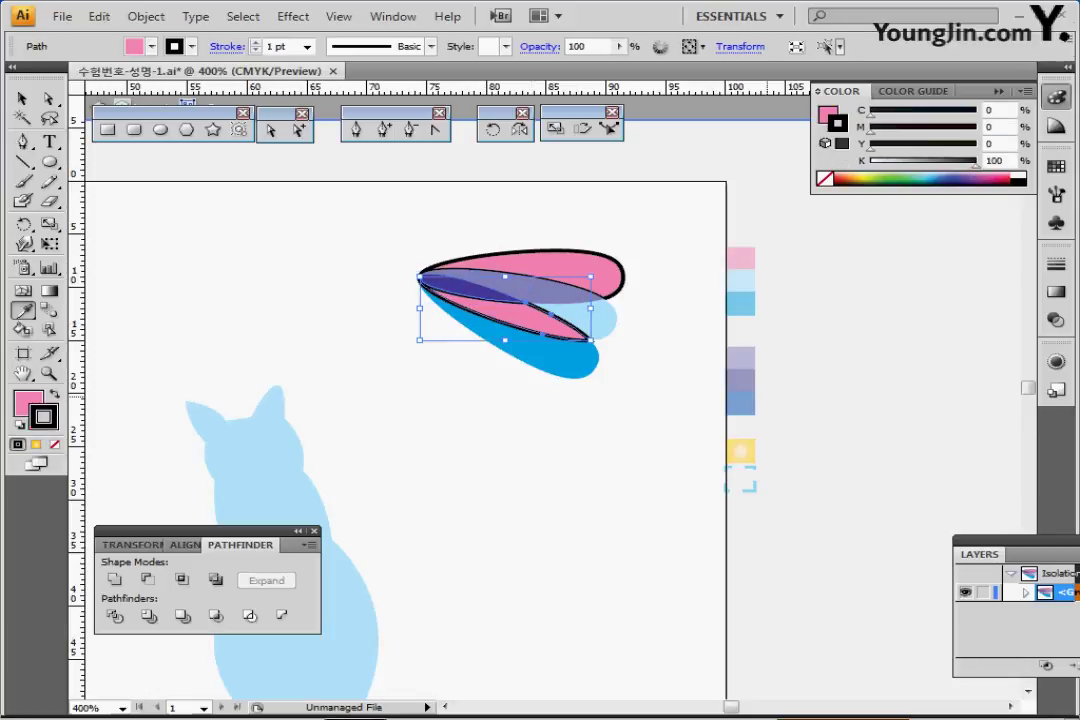
click(741, 404)
- Remove the stroke from all petal pieces, exit isolation mode and clear the selection
key(ctrl+a)
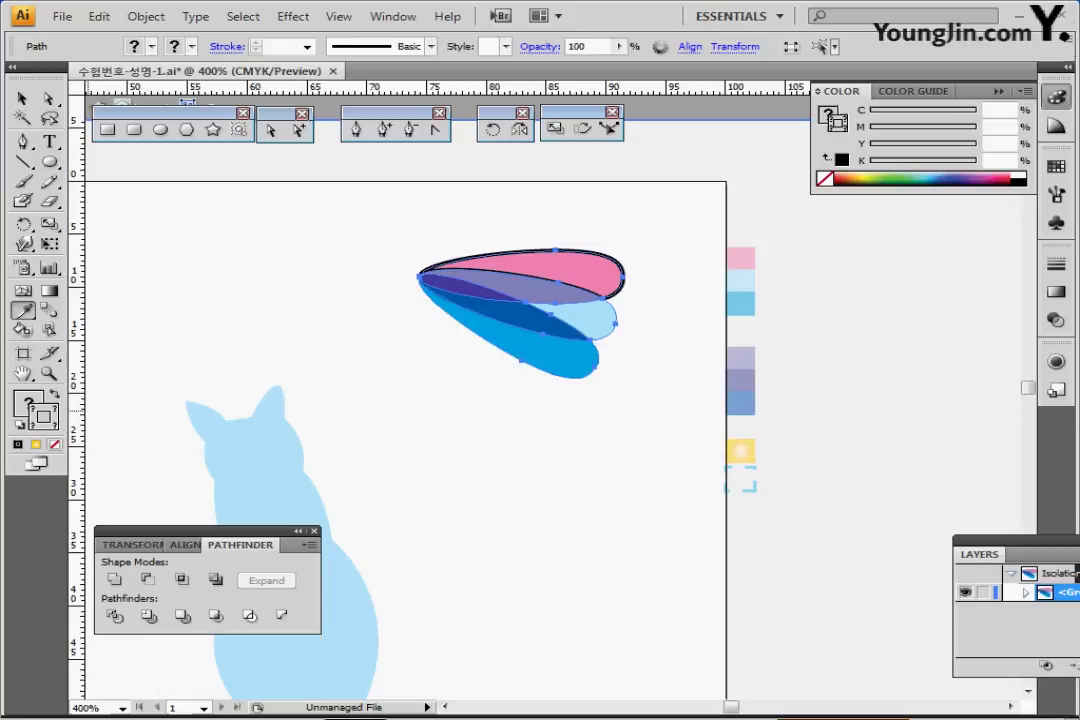
click(55, 444)
key(Escape)
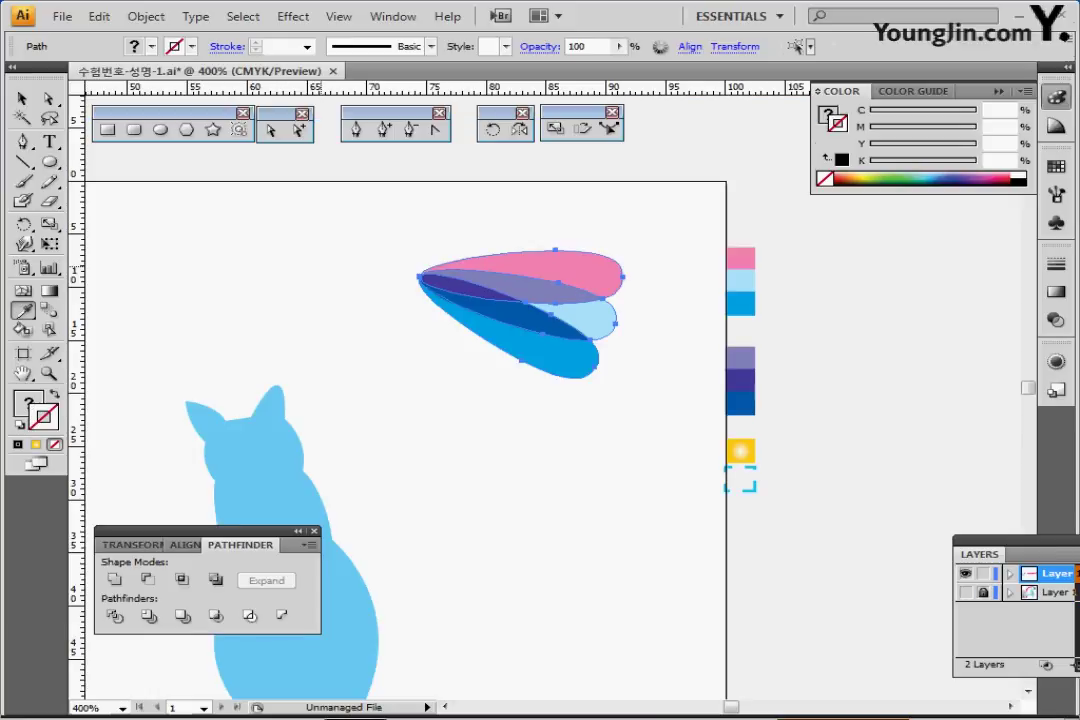
key(ctrl+shift+a)
scroll(522, 373, left, 1)
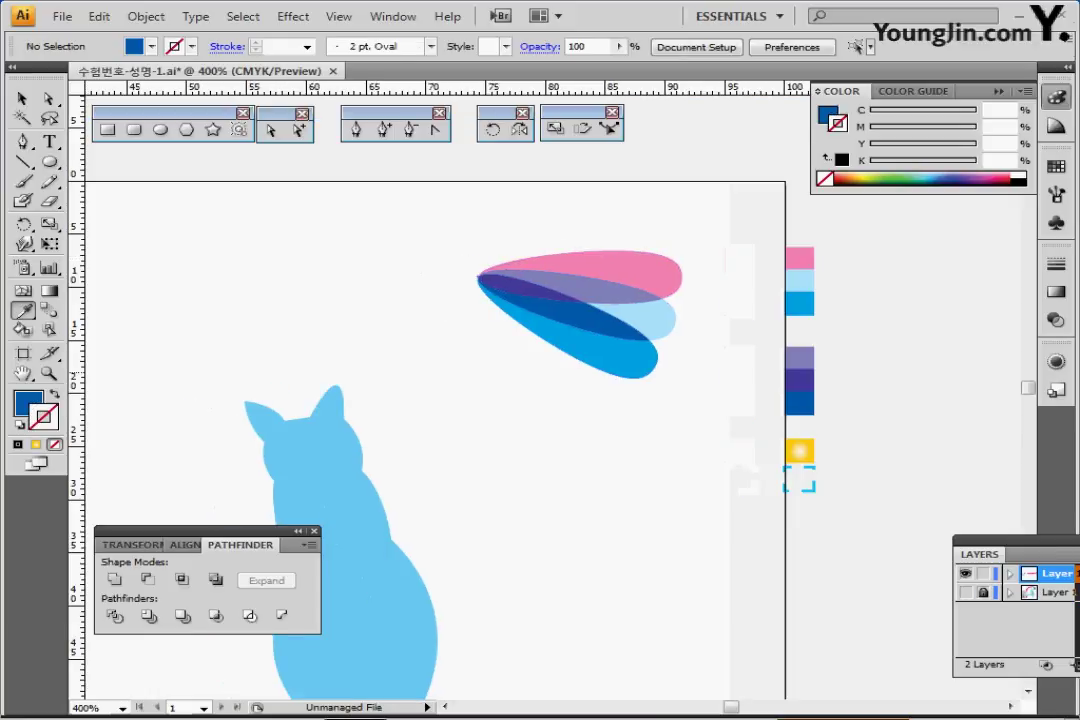
- Create an eight-pointed star with radii of 3 mm and 1.5 mm, just beside the narrow tip of the petals
drag(581, 373, 585, 377)
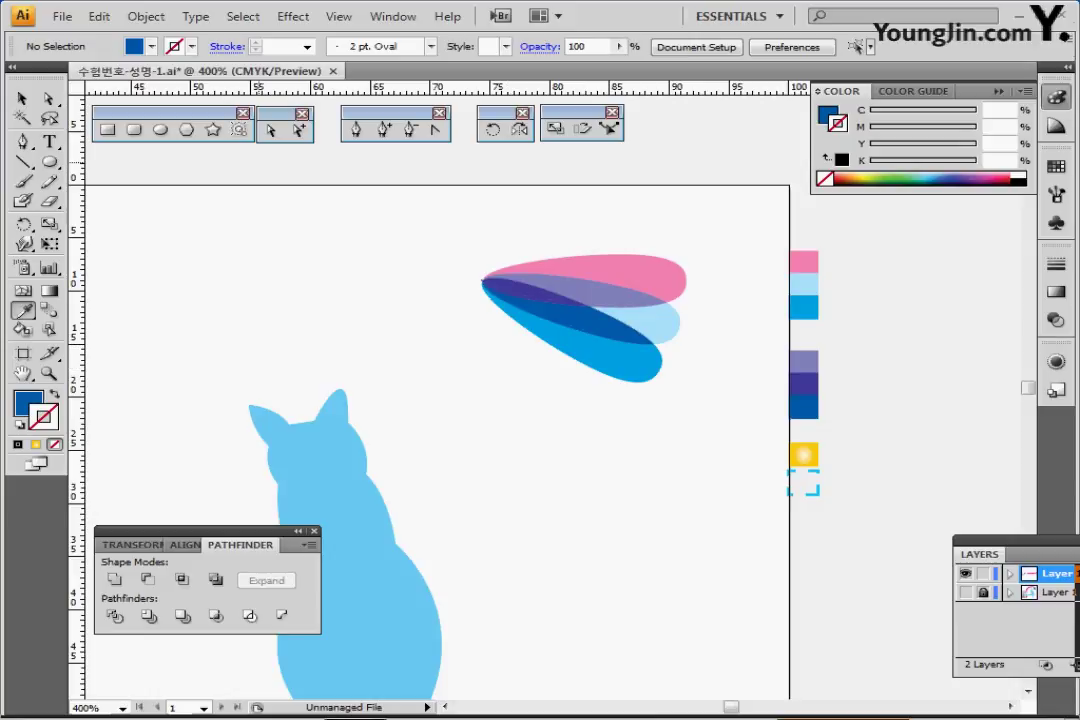
click(214, 130)
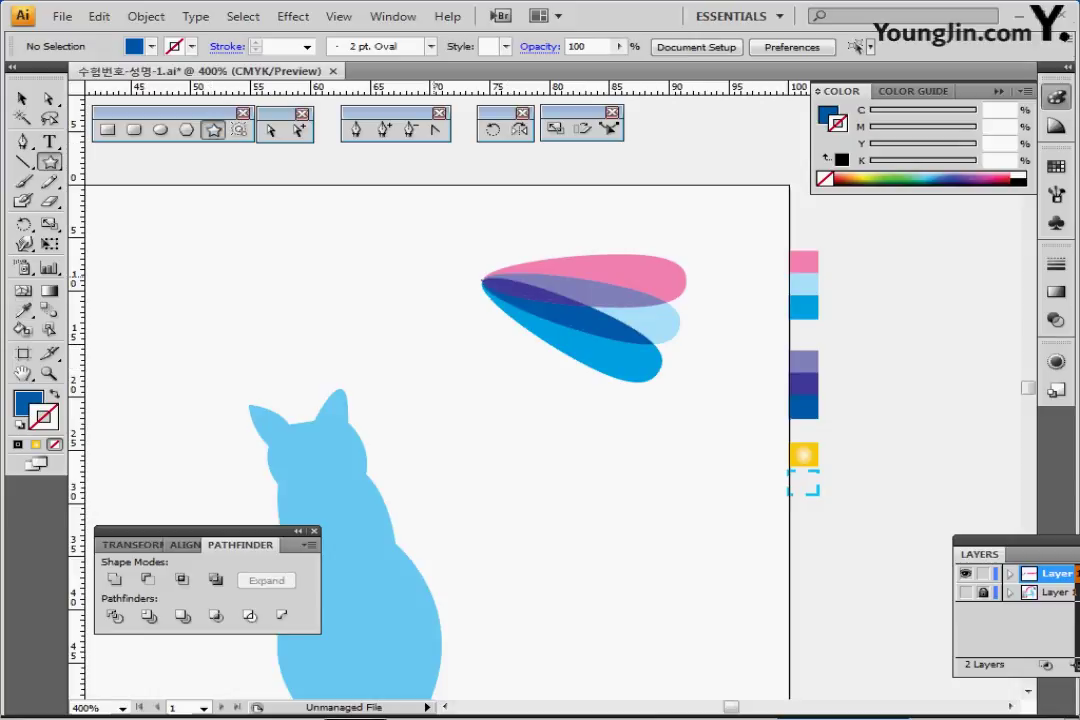
click(436, 278)
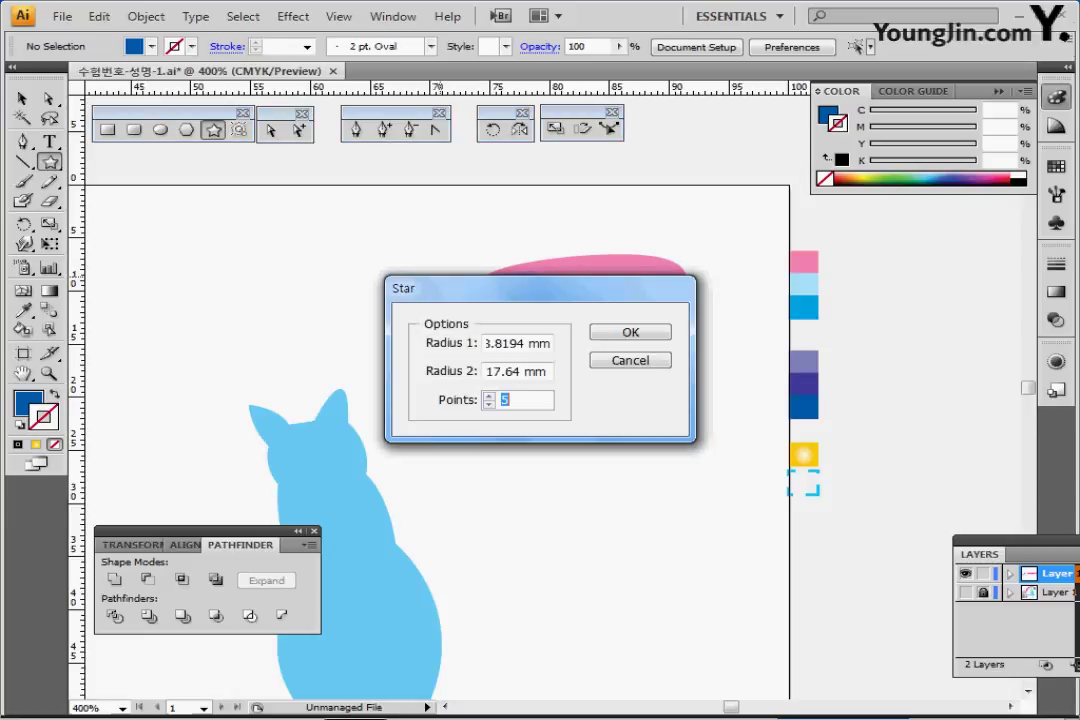
text(3)
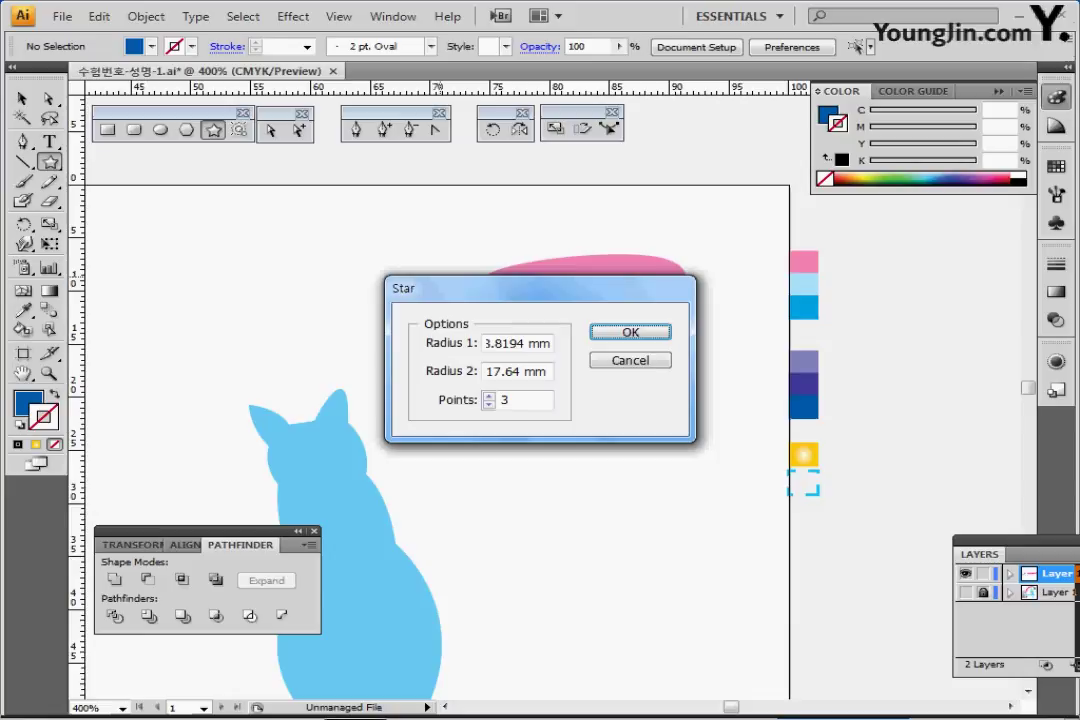
key(Tab)
text(3)
key(Tab)
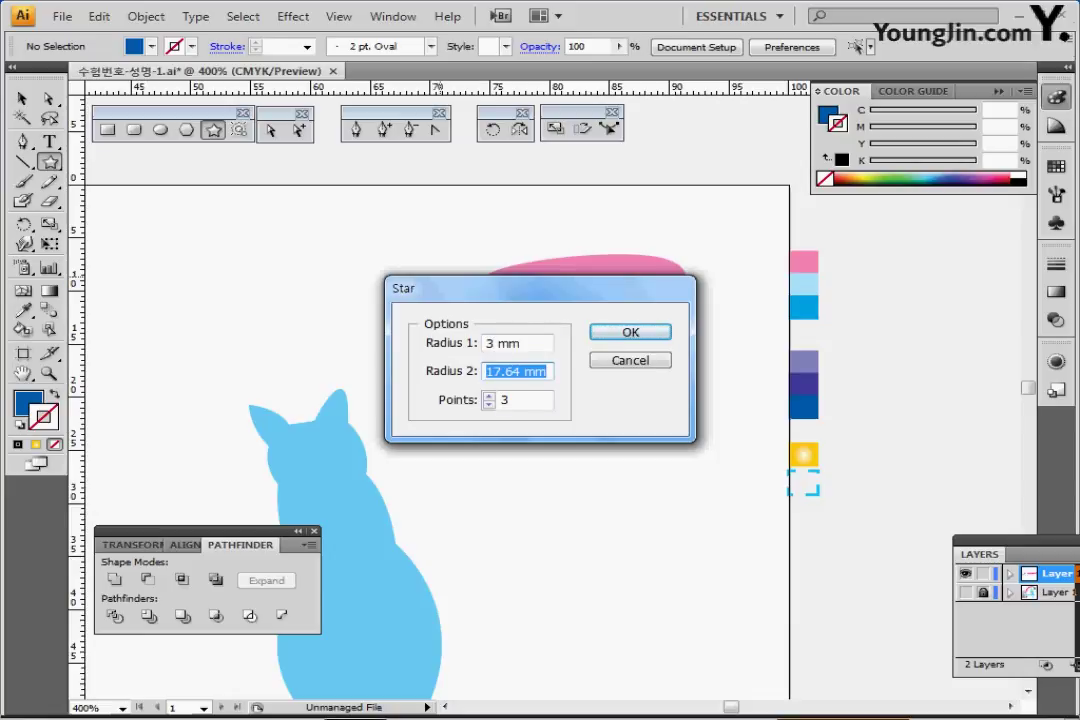
text(1.5)
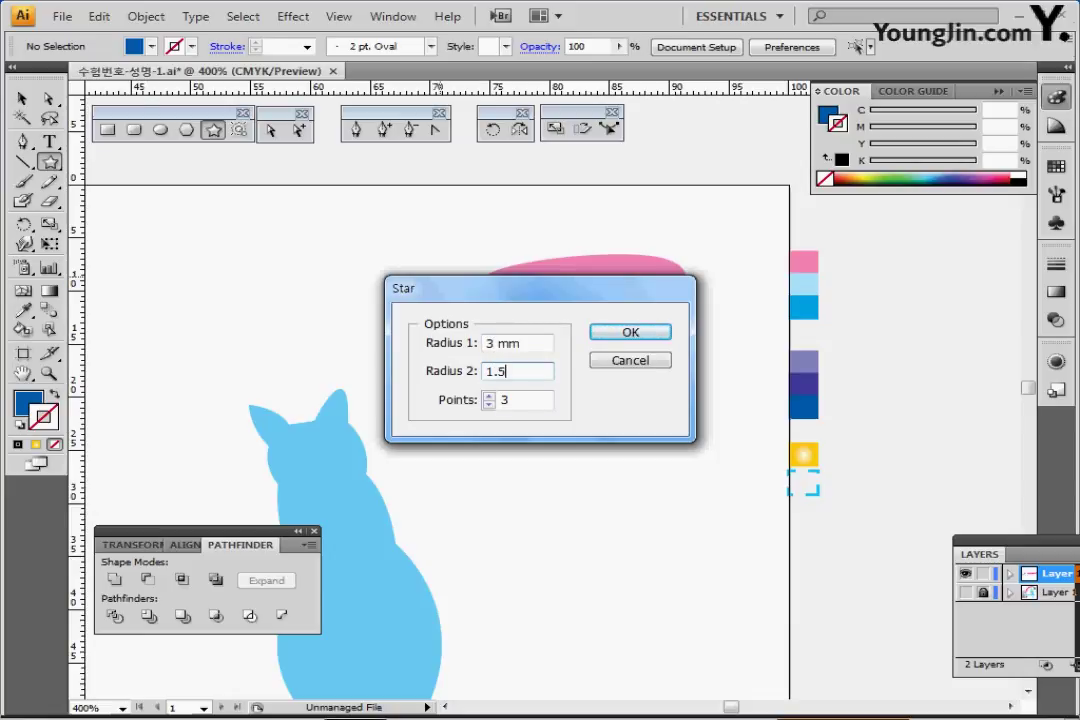
key(Tab)
text(8)
key(Return)
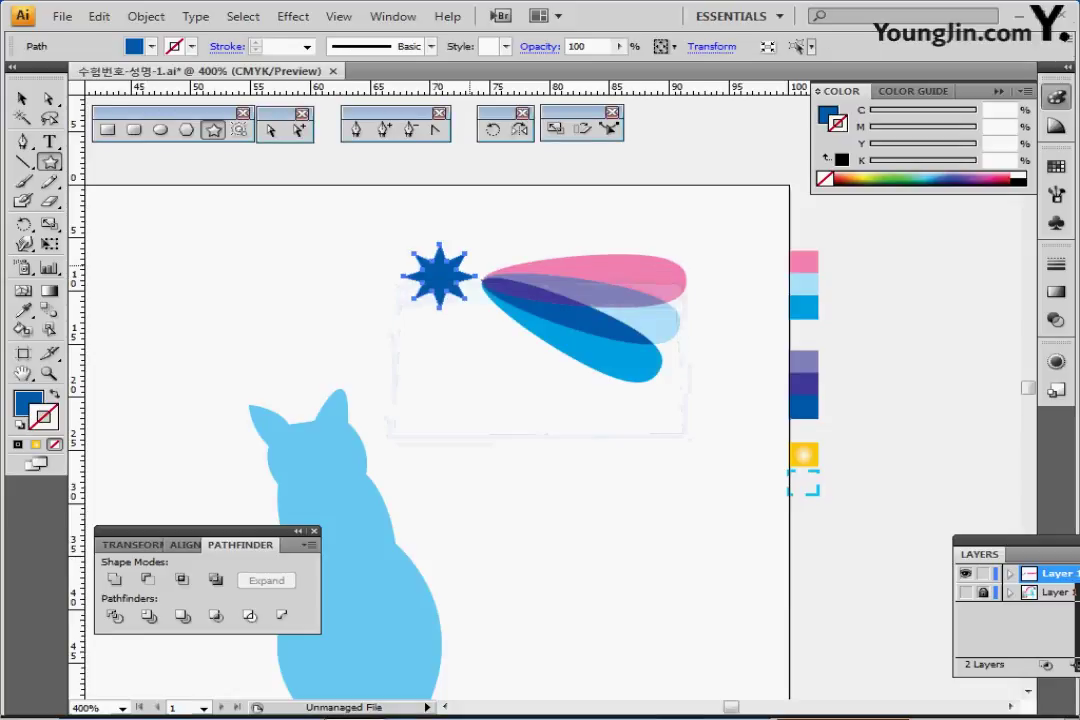
- Move the star onto the petals' shared tip and fill it with the yellow radial gradient from the sample
drag(474, 283, 485, 283)
ctrl+click(513, 309)
drag(543, 318, 438, 221)
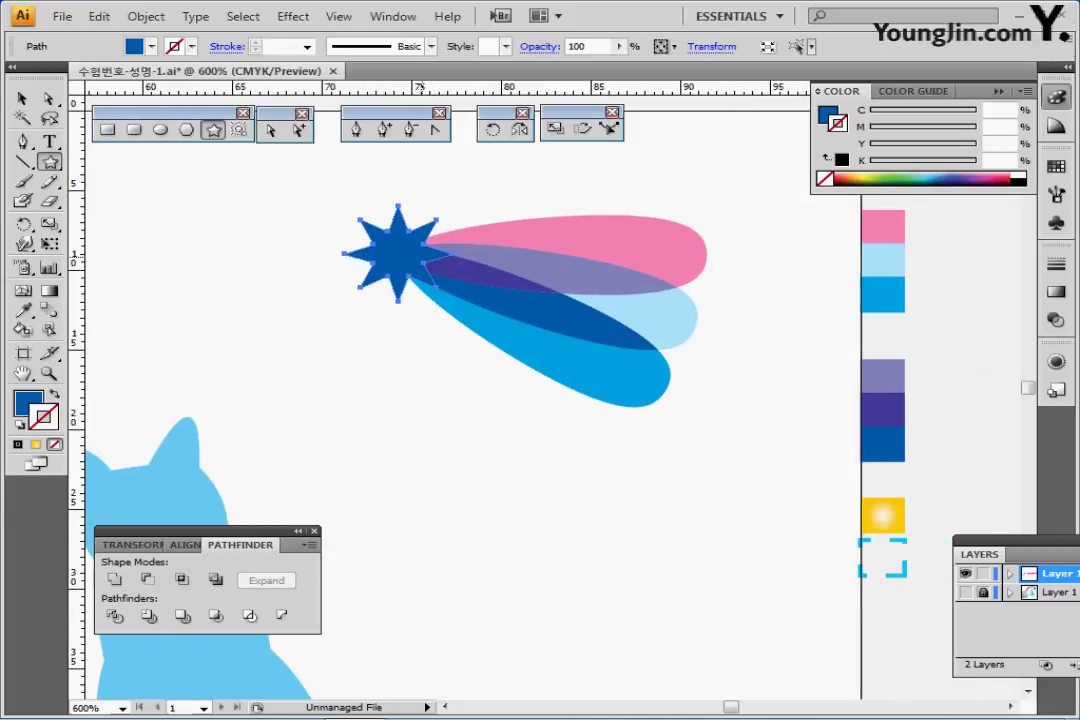
key(i)
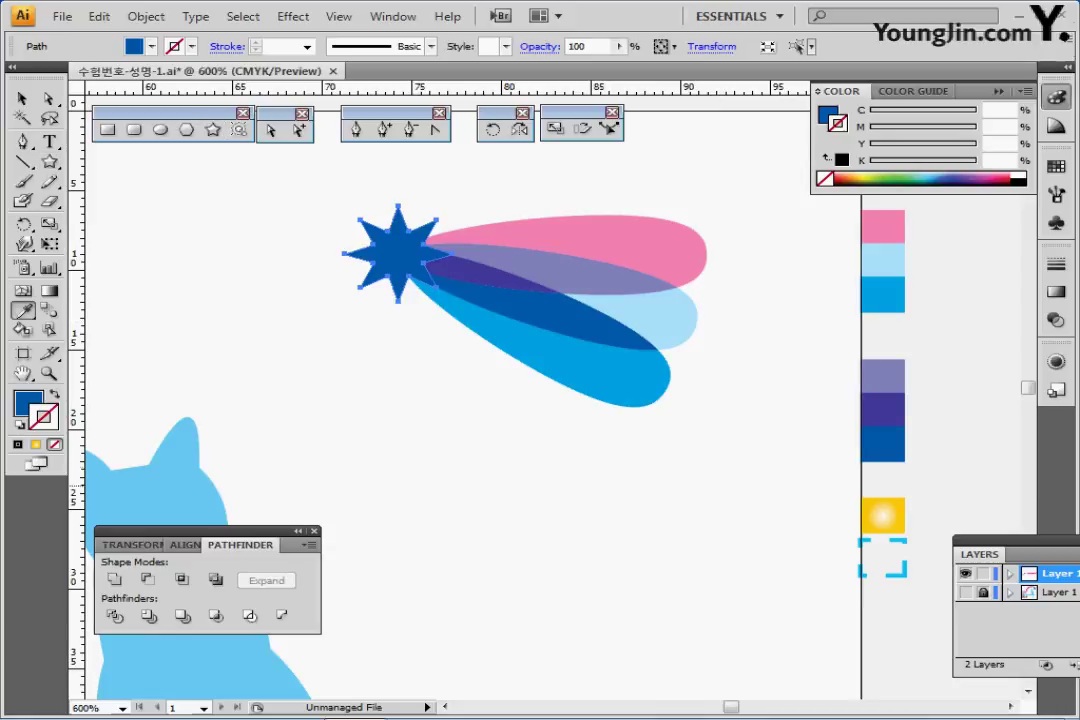
click(883, 516)
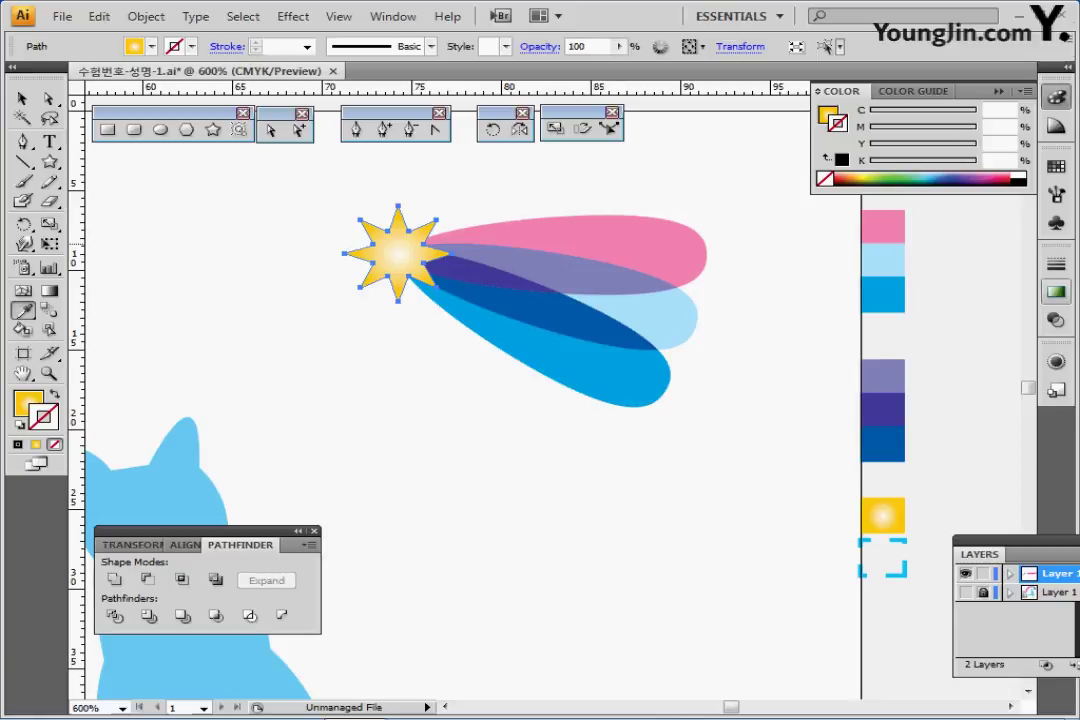
- Examine the star's radial gradient settings and the colors of its start and end stops
click(1055, 291)
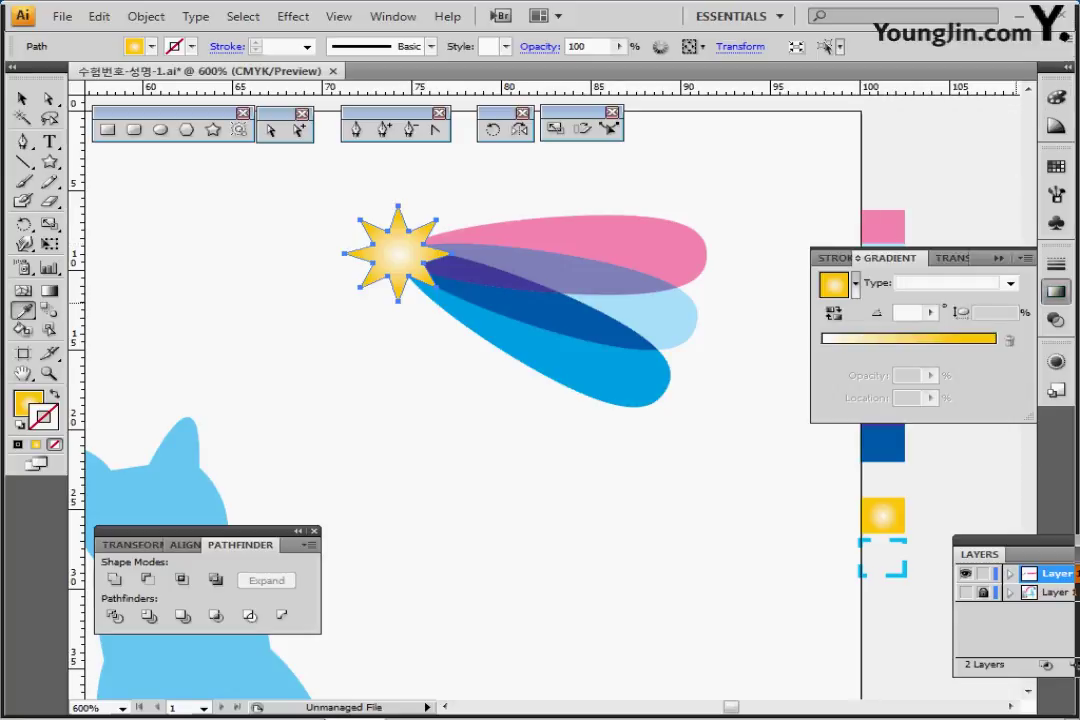
click(1055, 97)
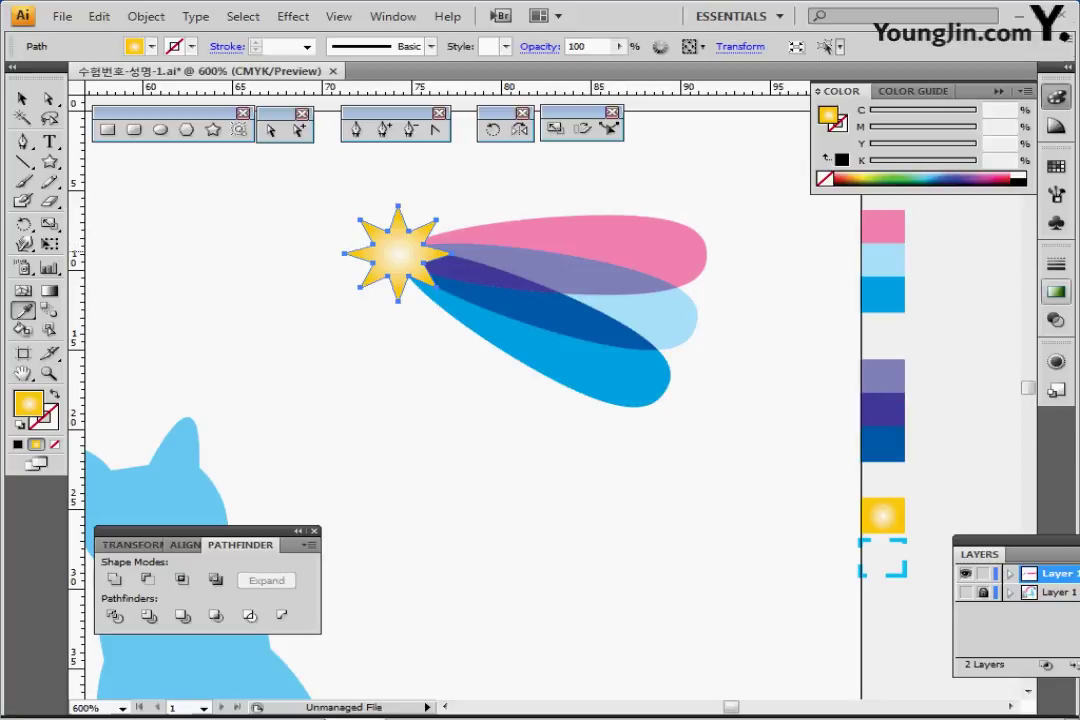
click(1055, 291)
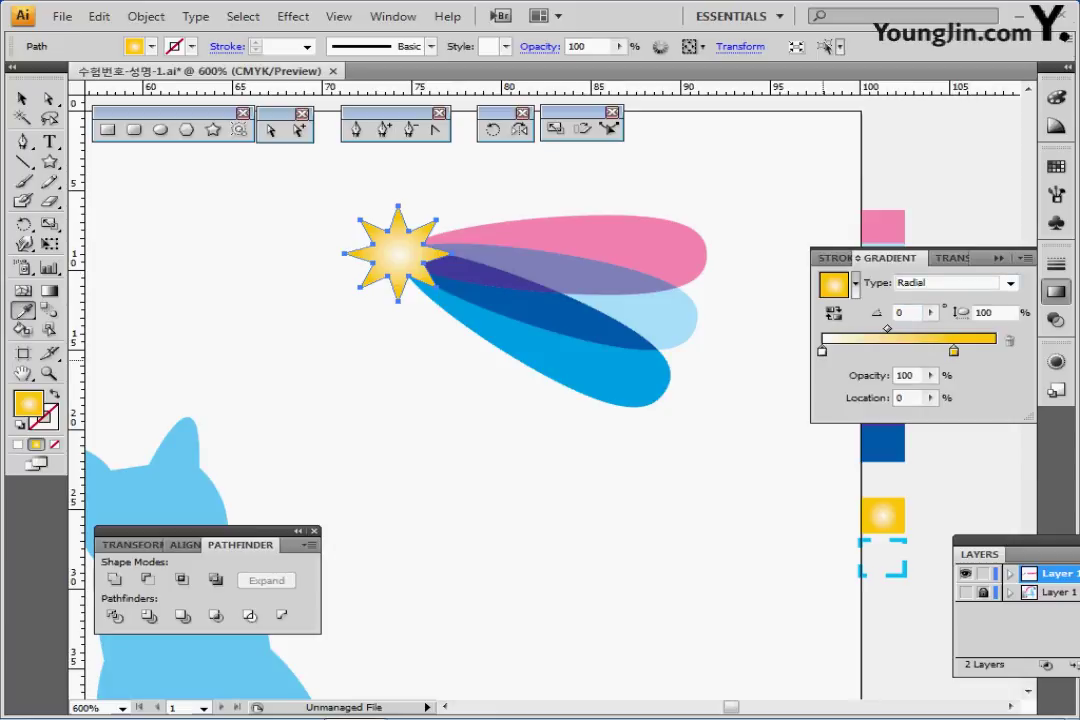
double_click(822, 351)
double_click(953, 350)
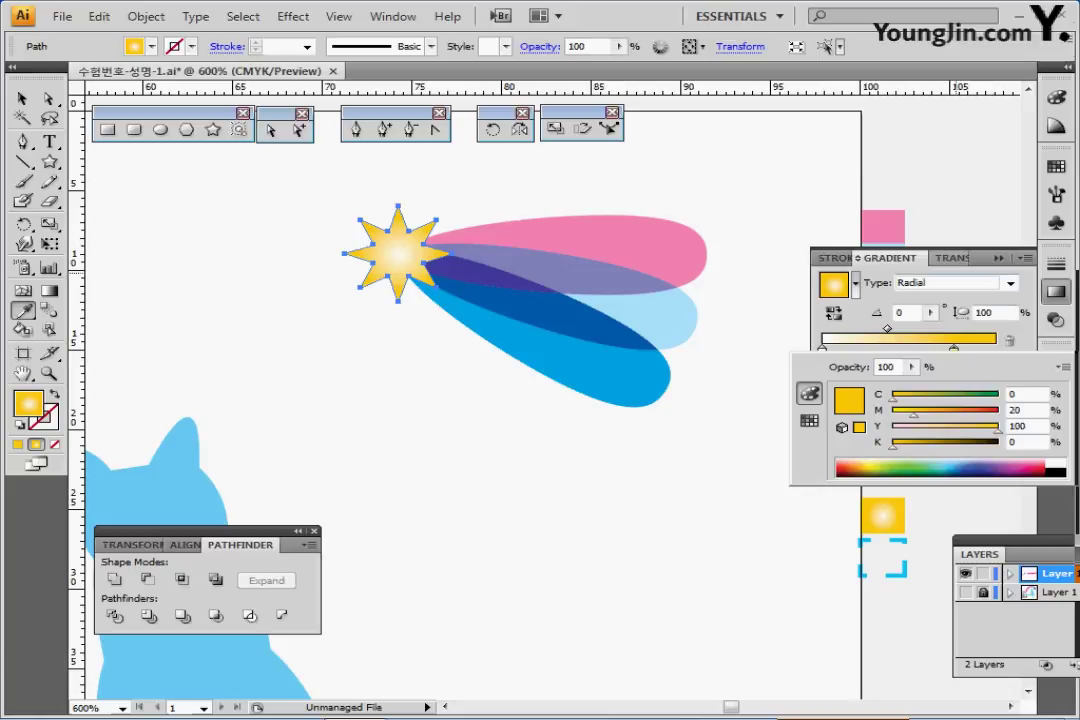
click(1056, 292)
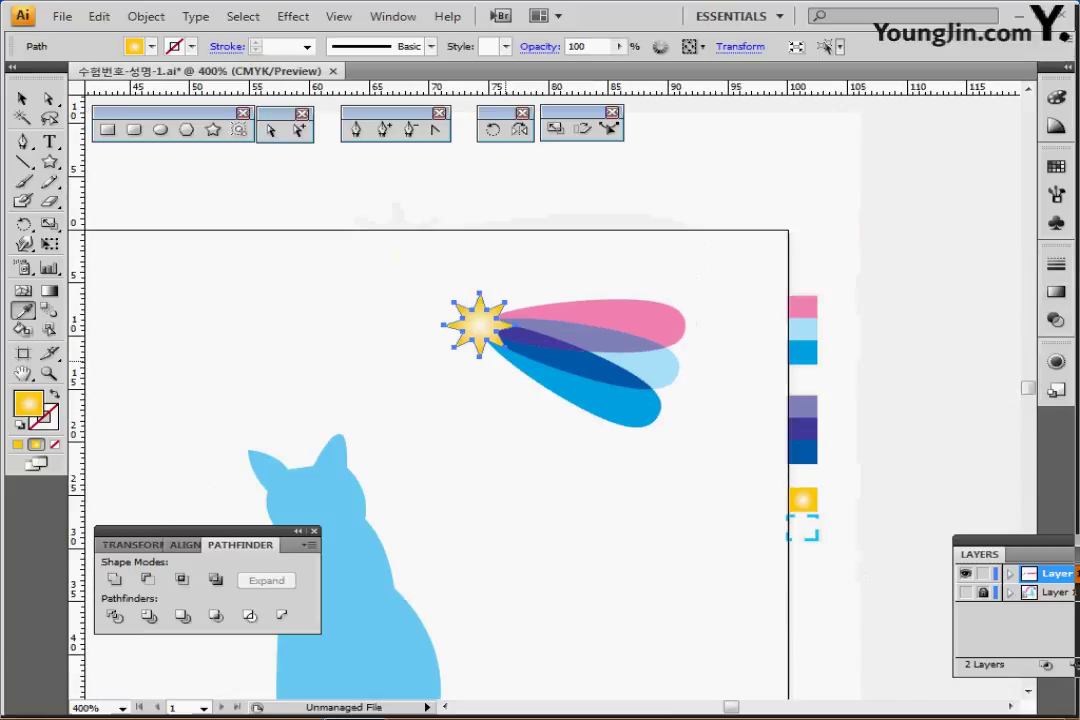
- Select the star together with the petal group and rotate them by -25 degrees
key(ctrl+minus)
drag(560, 405, 508, 370)
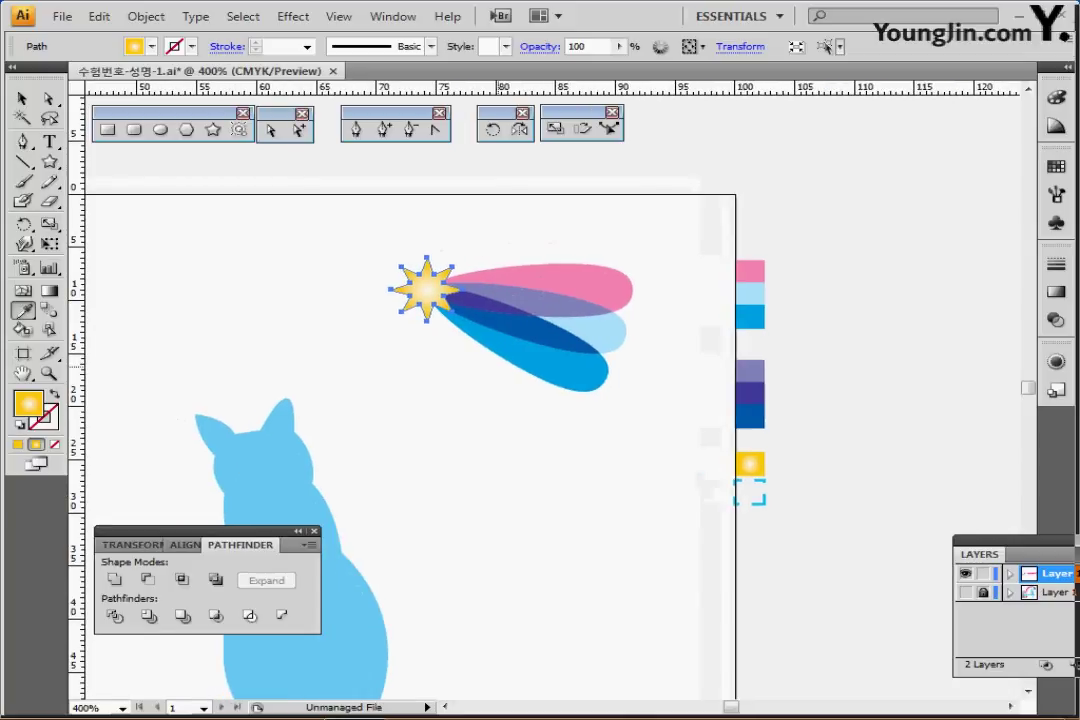
key(v)
drag(378, 222, 540, 345)
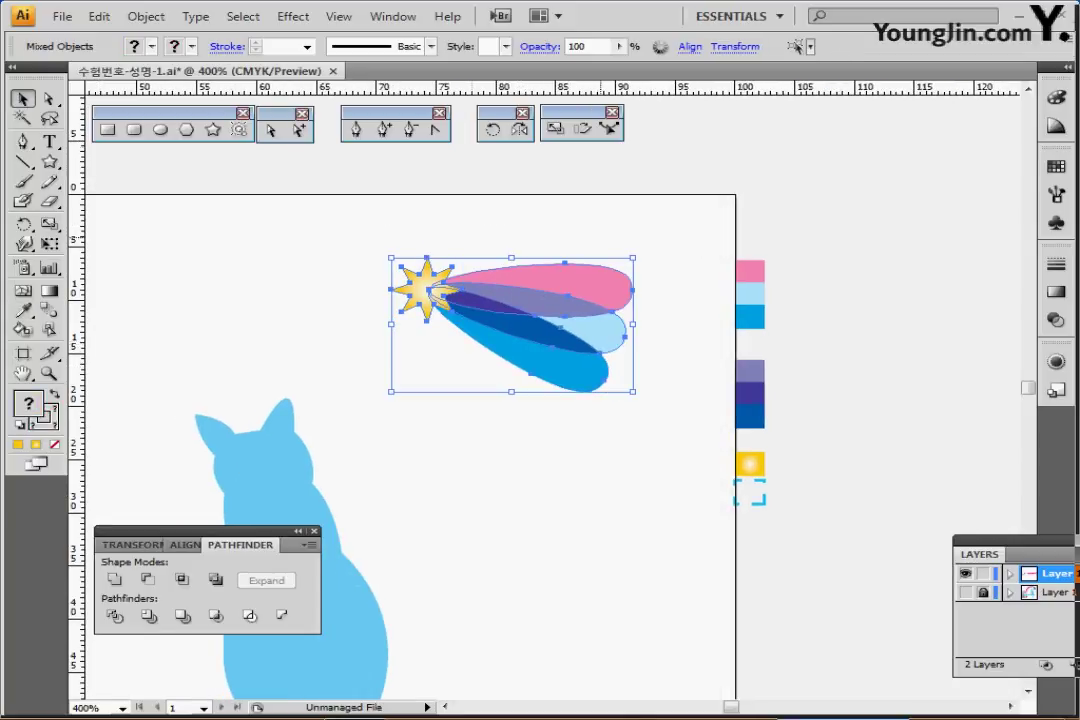
double_click(492, 129)
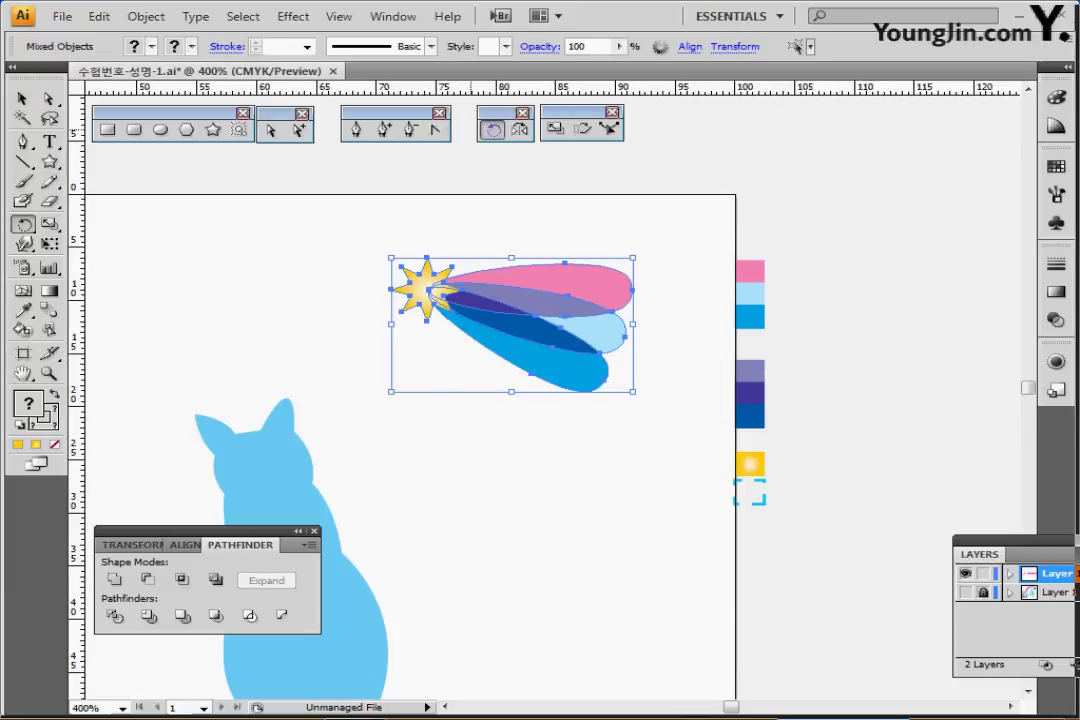
text(-25)
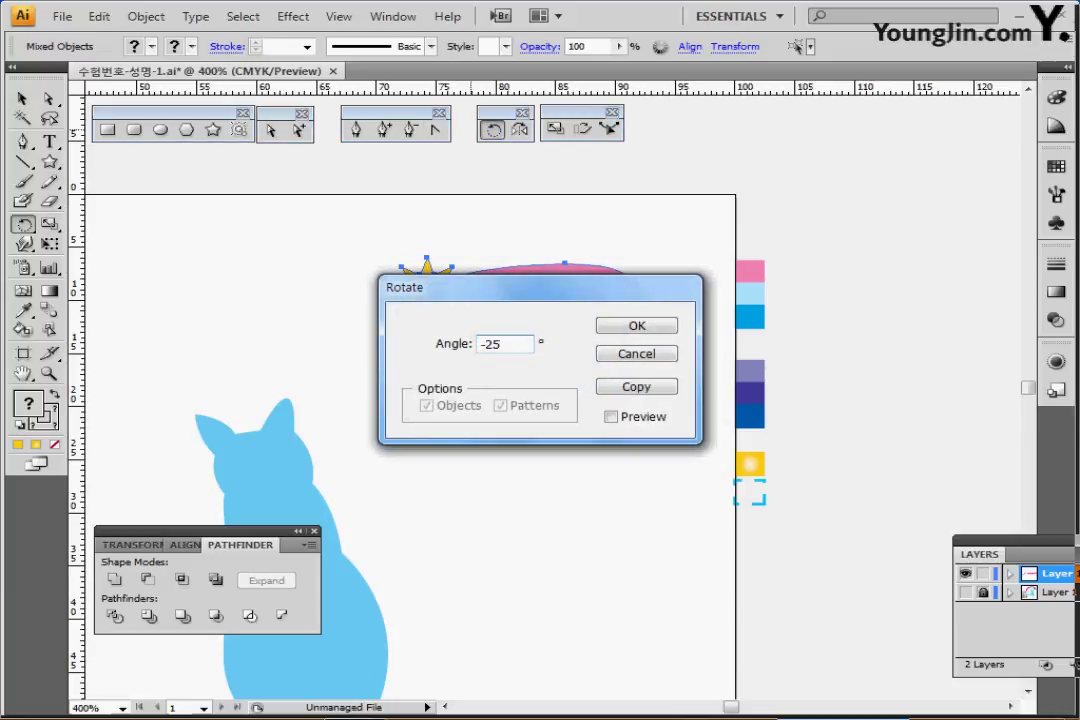
key(Return)
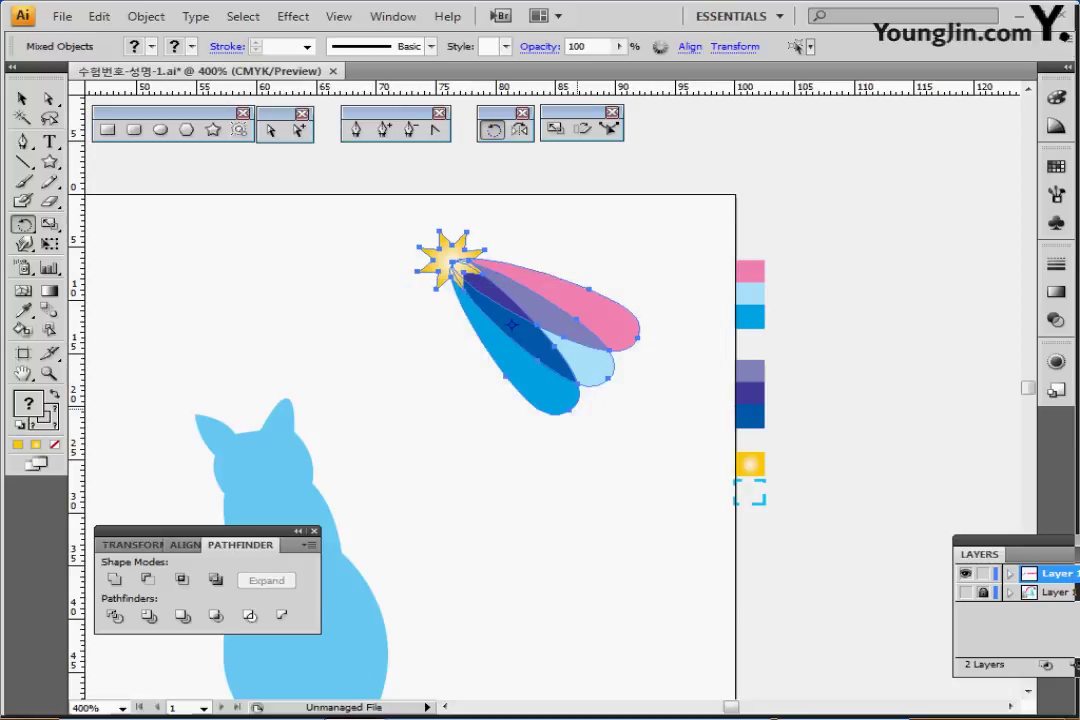
- Show the template layer and move the star-and-petals motif onto its matching position at the upper end of the arc
key(ctrl+minus)
key(ctrl+minus)
drag(498, 420, 654, 323)
click(965, 592)
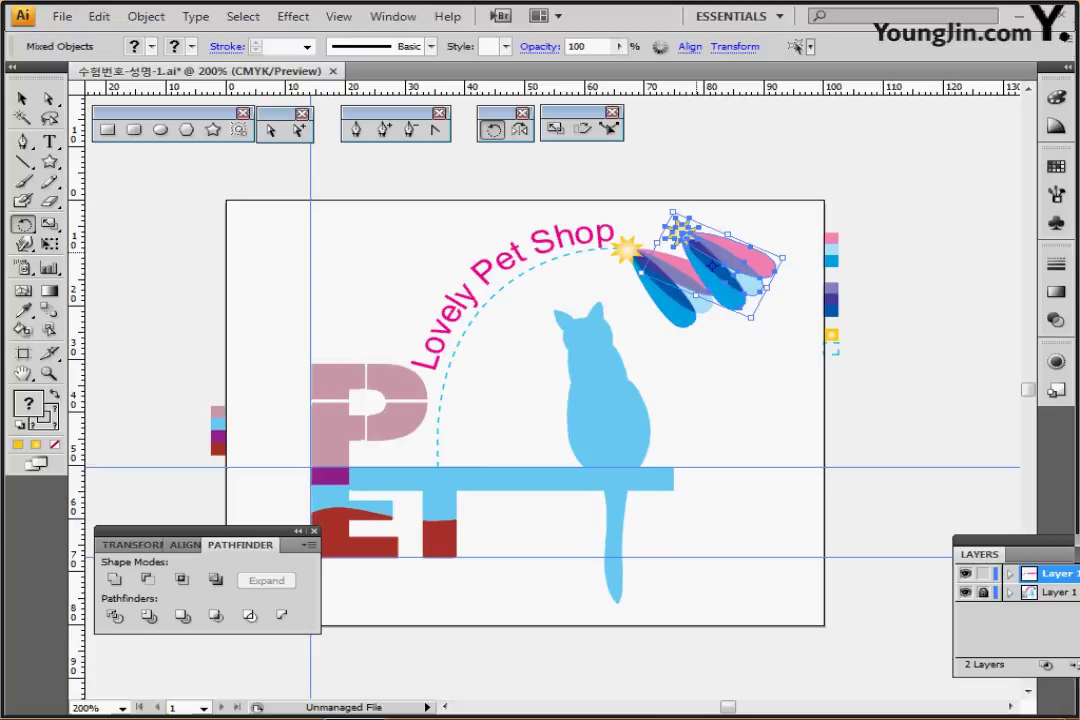
drag(690, 240, 638, 258)
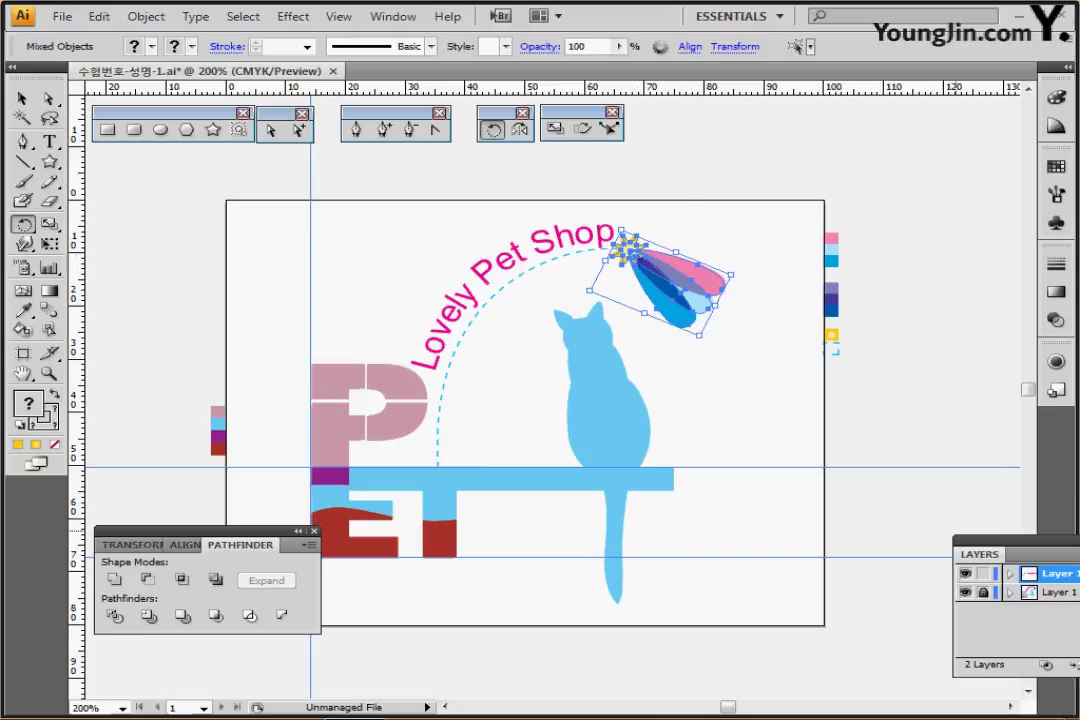
- Switch the template layer to outline display and deselect the star-and-petals motif
key(ctrl+y)
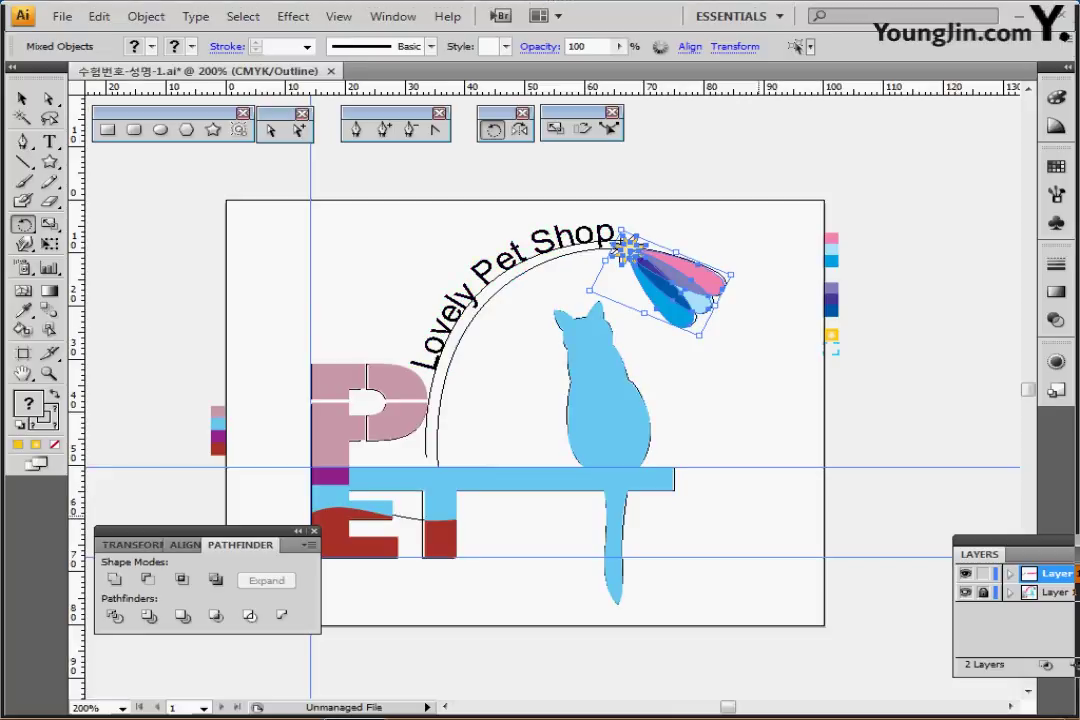
drag(749, 465, 637, 452)
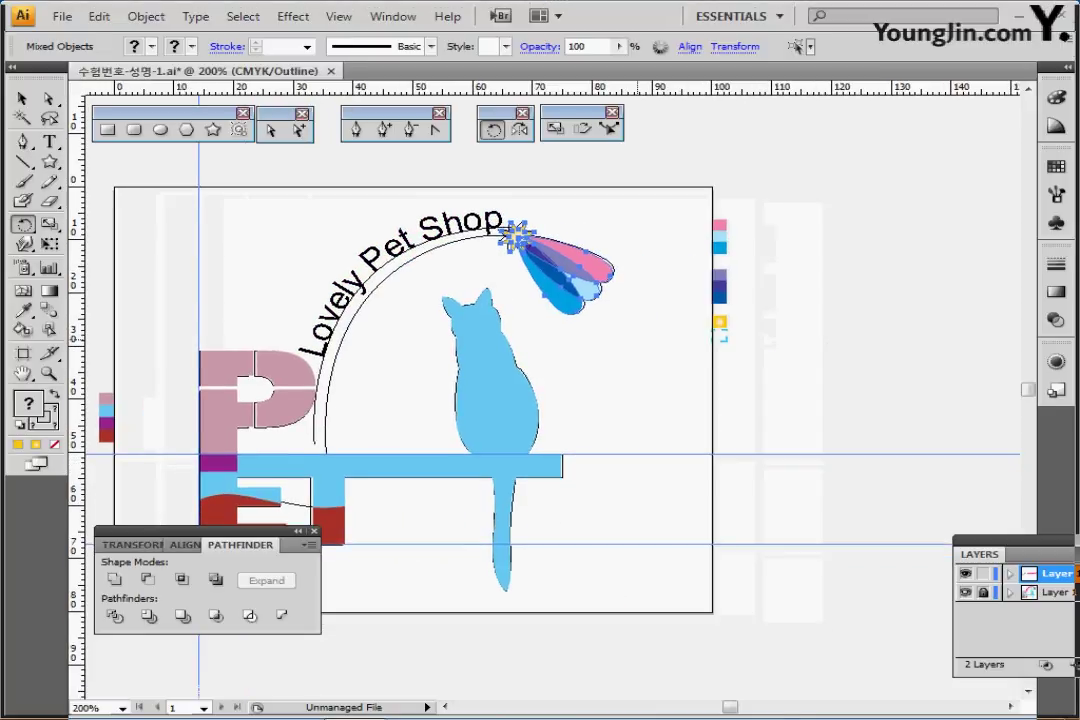
scroll(540, 400, up, 1)
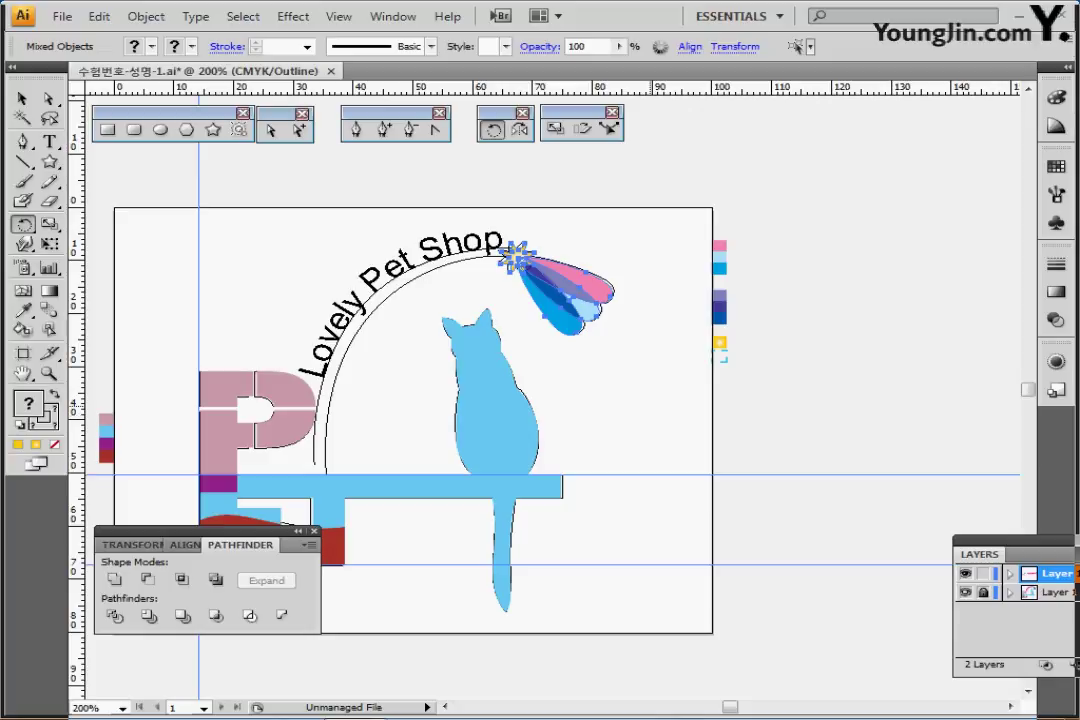
key(ctrl)
key(ctrl+shift+a)
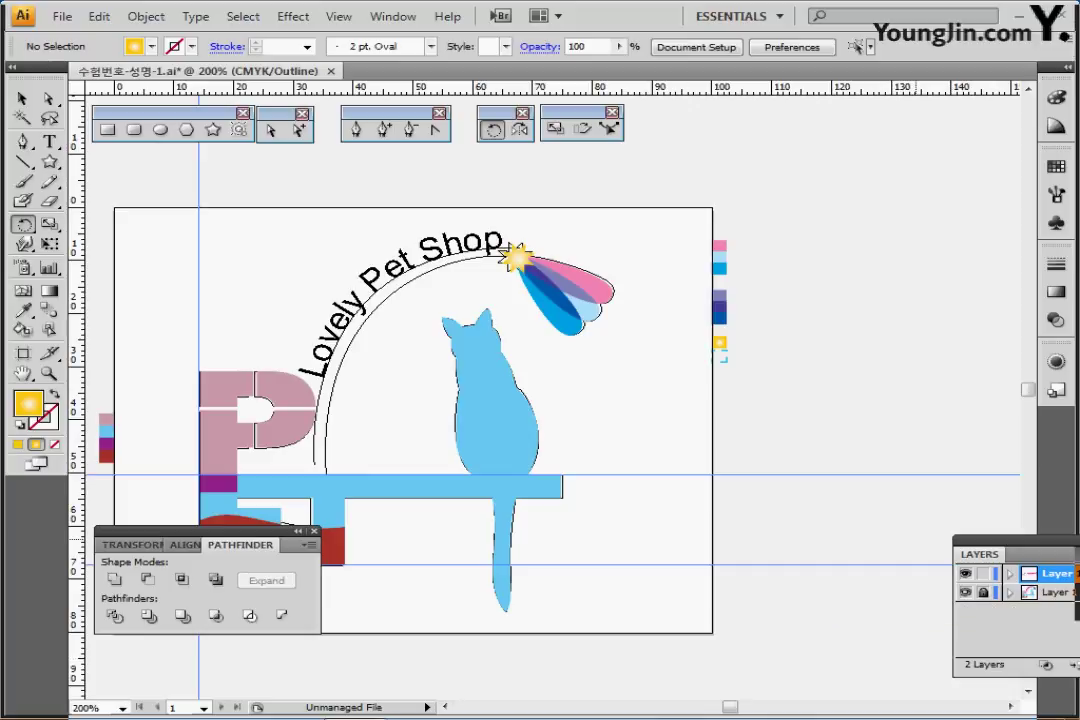
- Using the light-blue dashed sample's 0.75 pt stroke and no fill, trace the template's inner arc with the Pen tool from the horizontal bar to the star's center
drag(697, 395, 737, 358)
ctrl+click(740, 362)
click(23, 142)
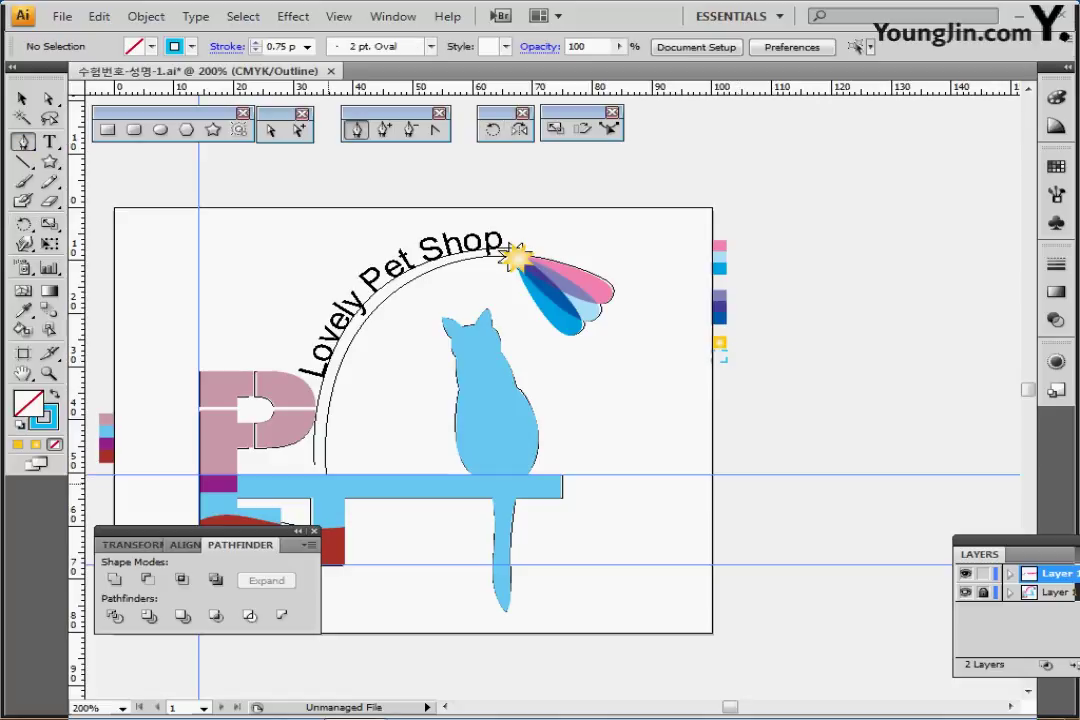
click(327, 483)
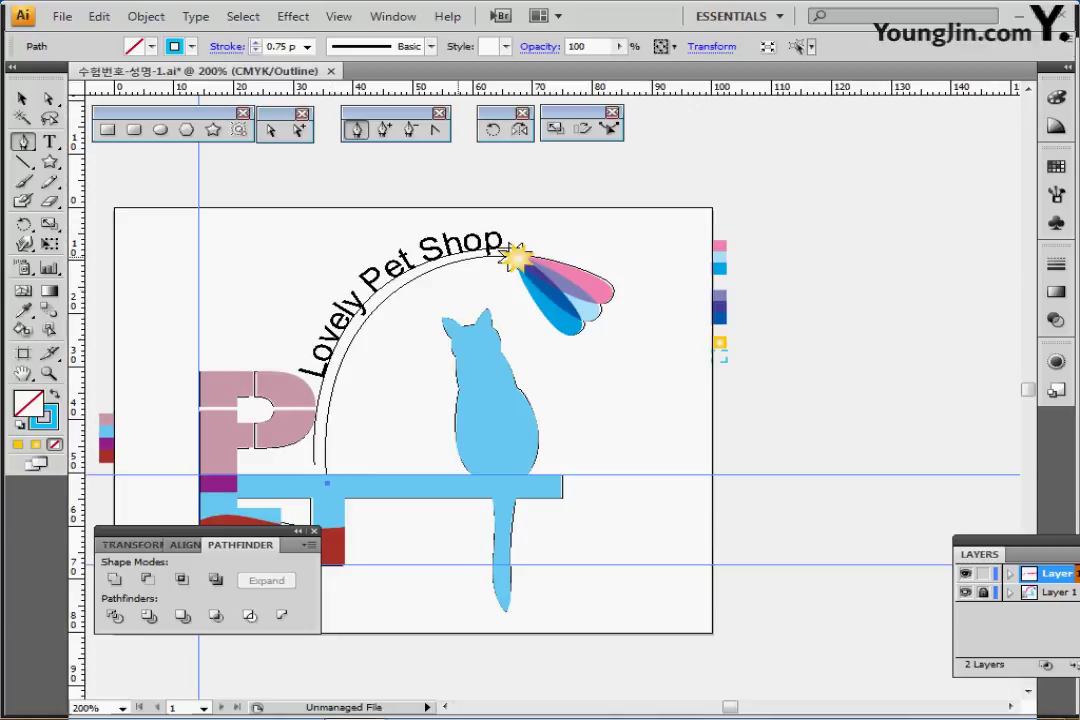
drag(372, 311, 428, 247)
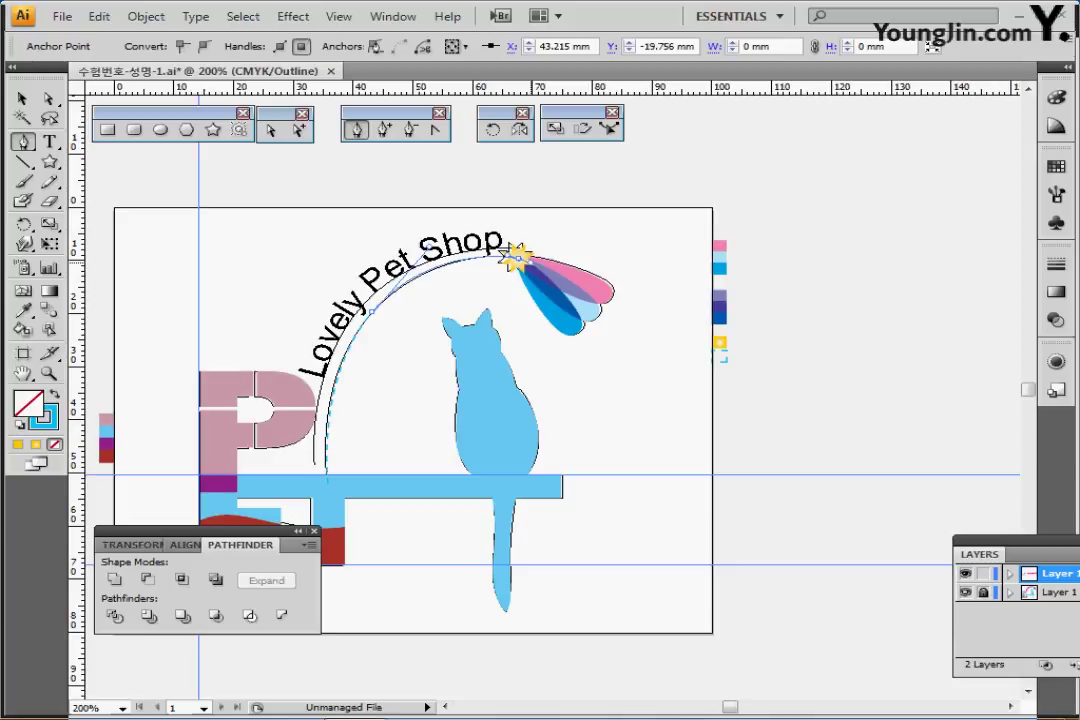
click(518, 258)
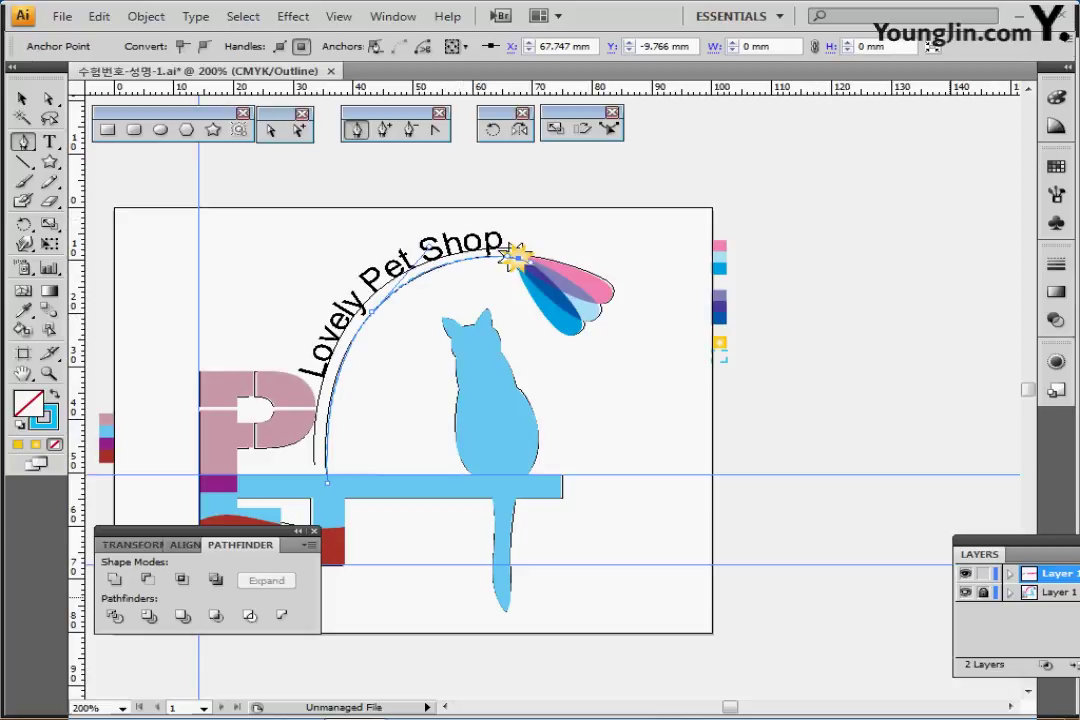
- Hide the template layer and send the dashed arc to the back, behind the star and the horizontal bar
click(966, 592)
key(ctrl+y)
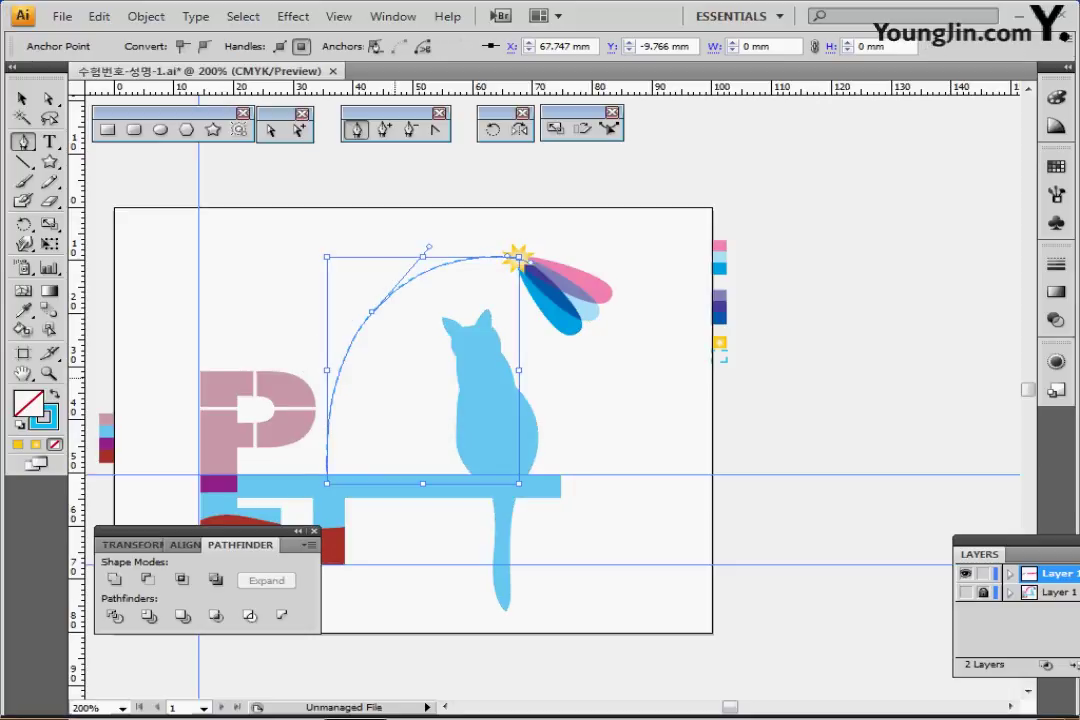
key(ctrl+shift+a)
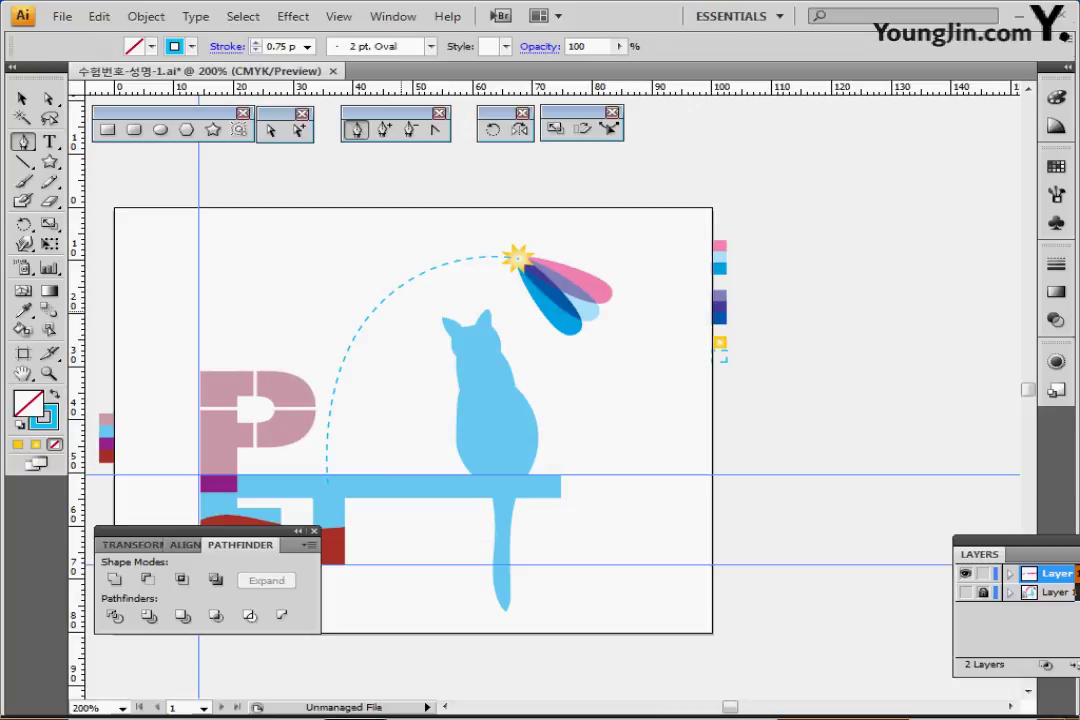
key(ctrl+a)
key(ctrl+shift+a)
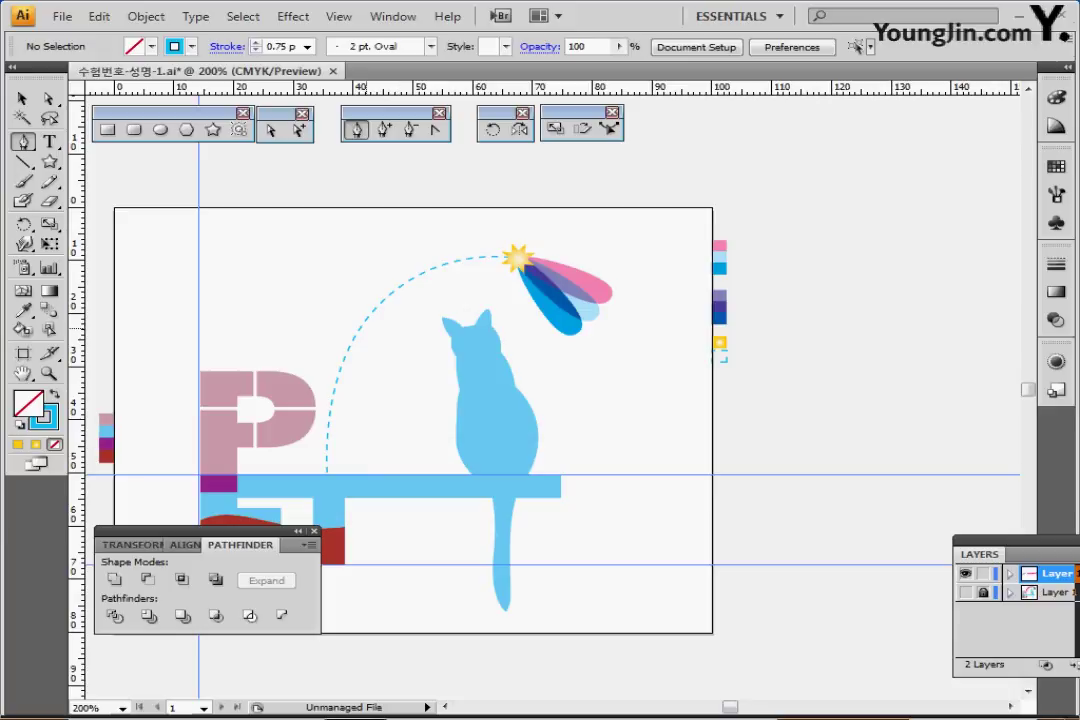
- Duplicate the dashed arc and place the copy slightly outside the original, up and to the left, as a text path
ctrl+click(371, 311)
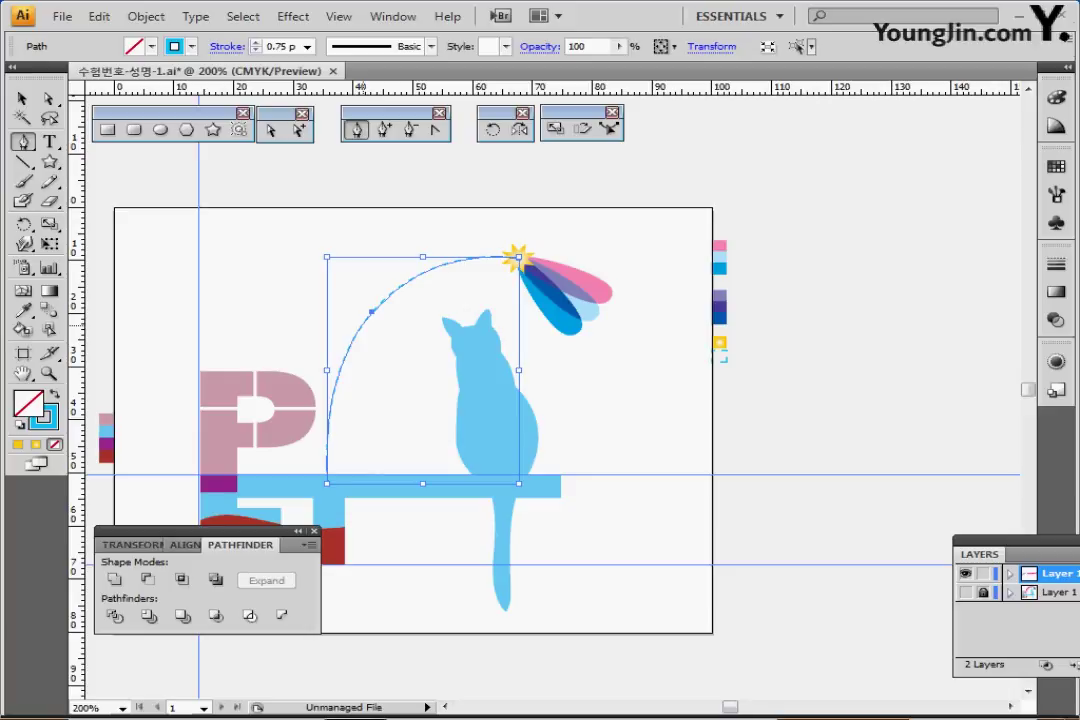
drag(364, 321, 358, 313)
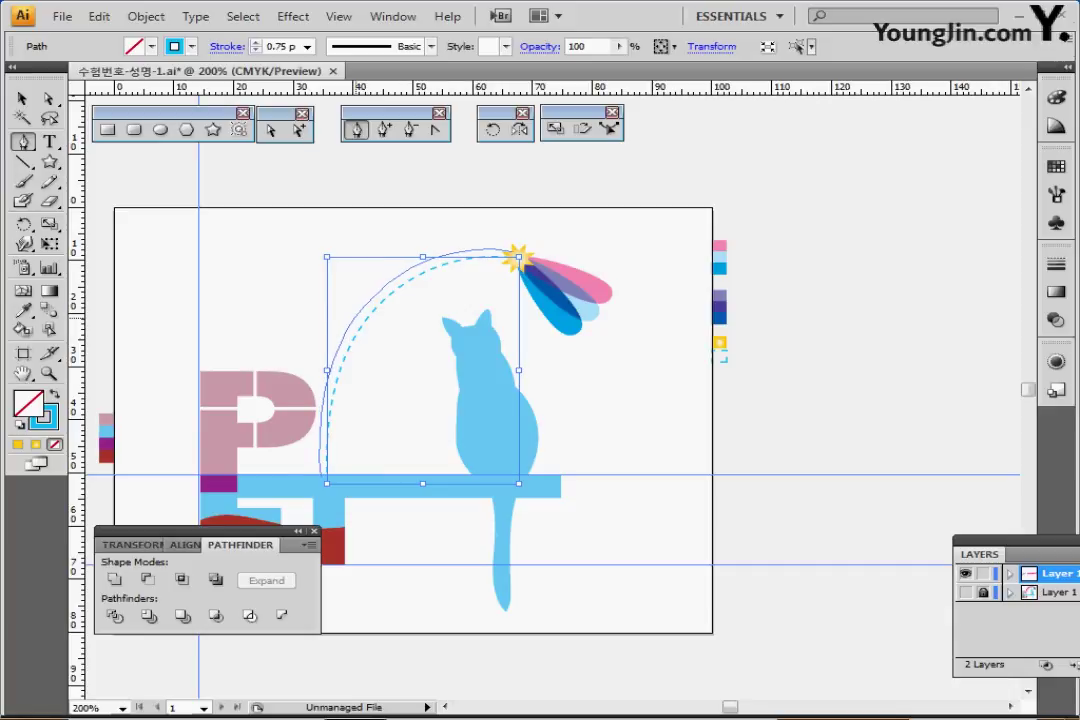
drag(354, 296, 364, 303)
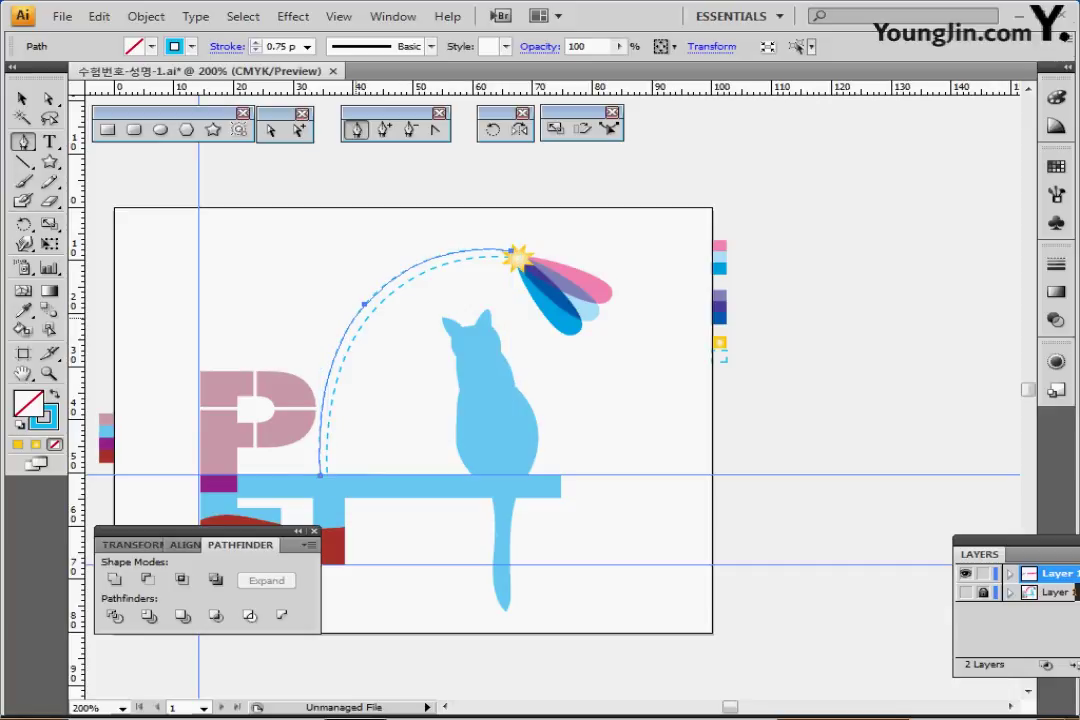
- Start path text on the outer arc copy and set its font size to 17 pt, keeping the Black style
drag(49, 142, 140, 185)
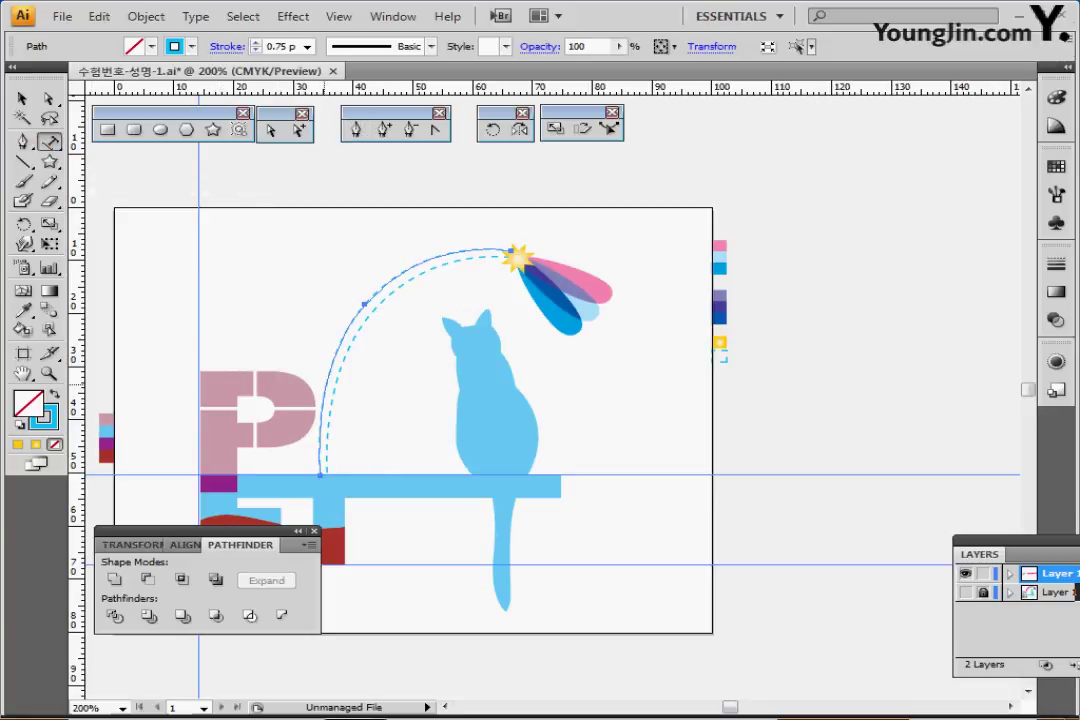
click(329, 386)
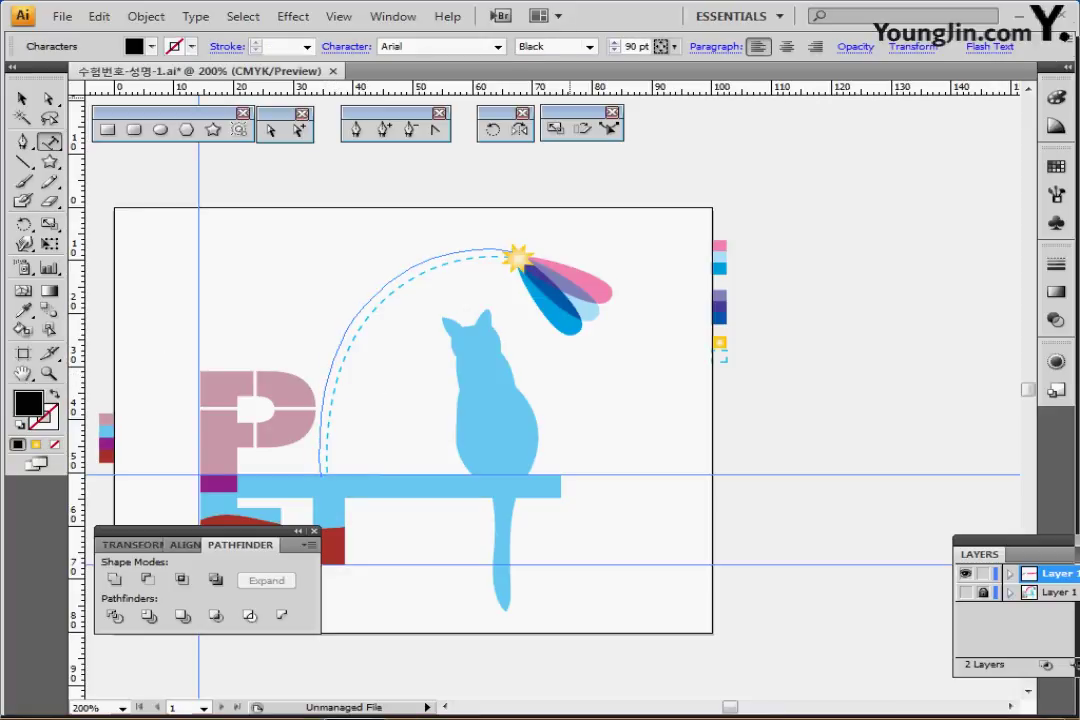
double_click(637, 47)
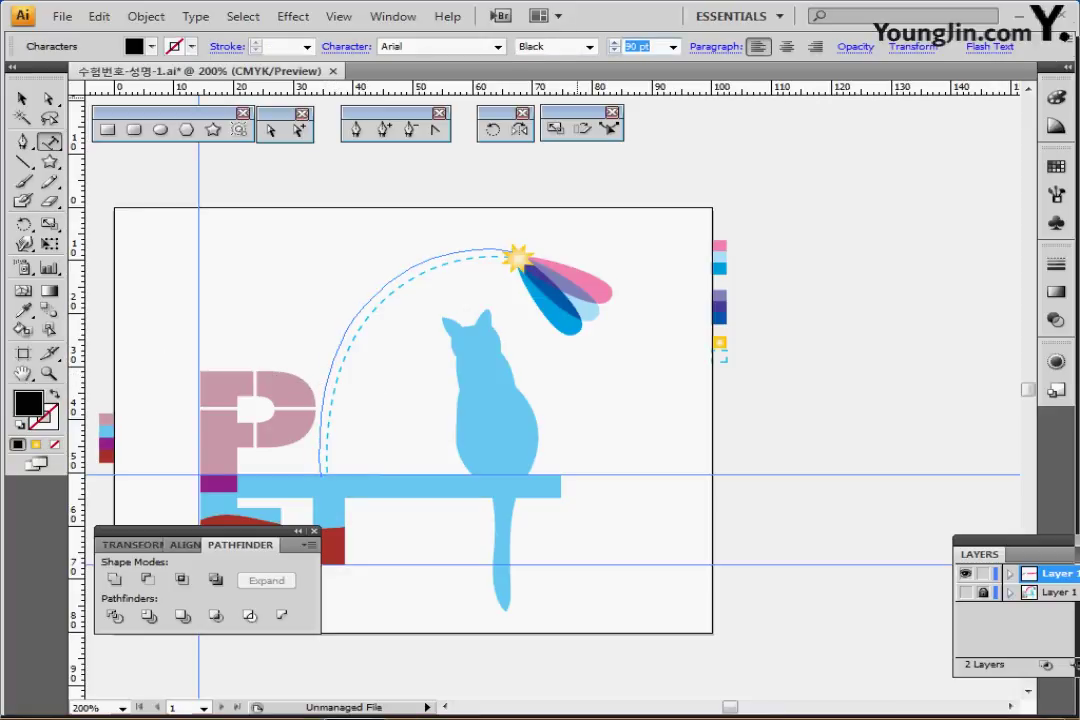
text(17)
key(Return)
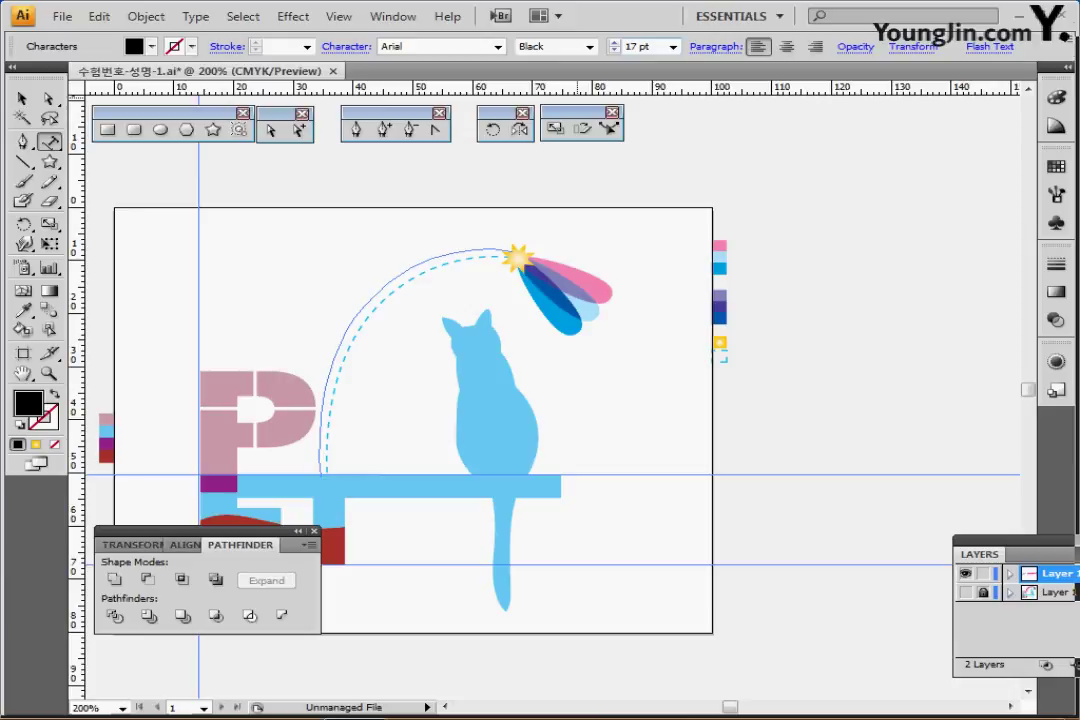
click(589, 47)
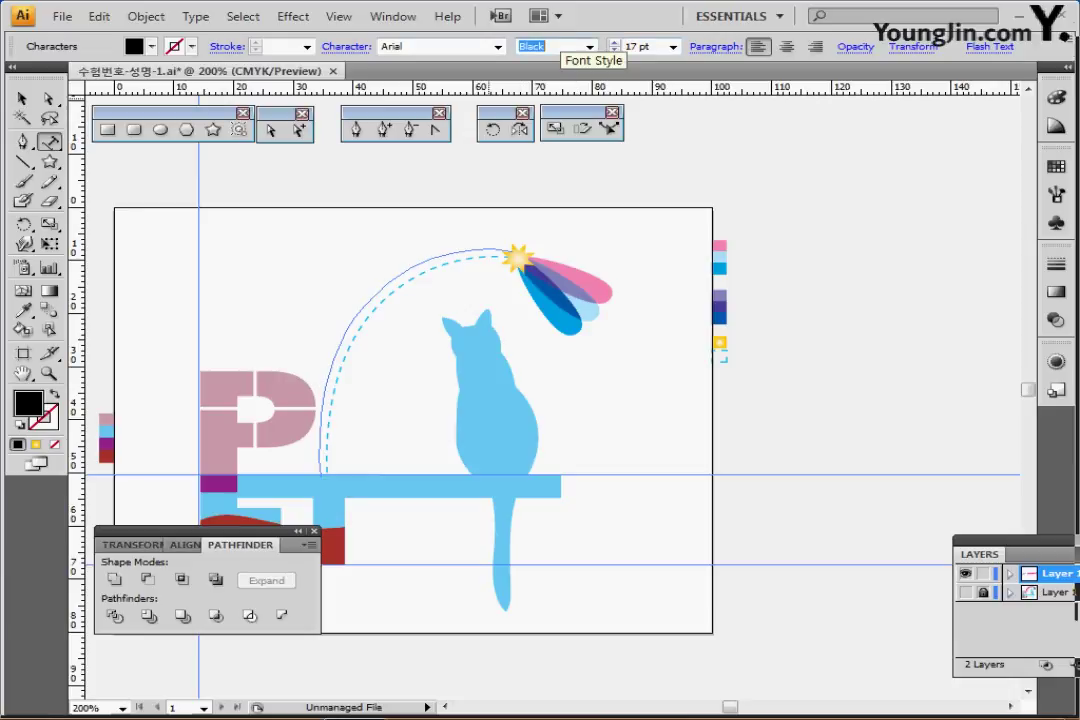
click(589, 47)
click(575, 65)
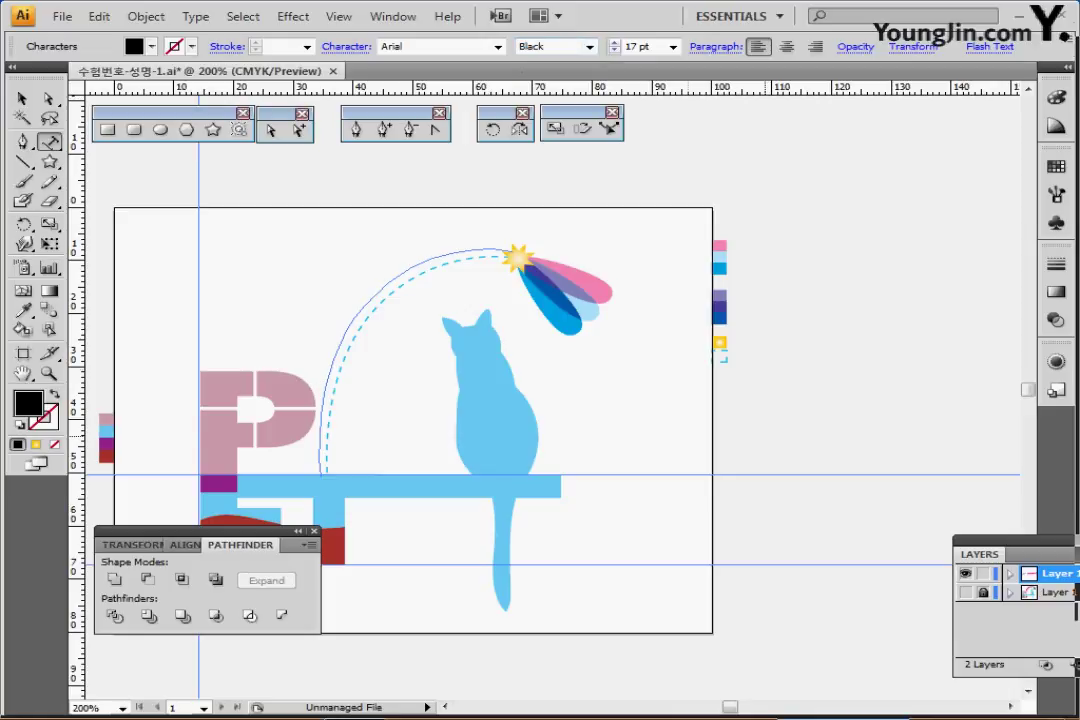
- Set the font size of the magenta "Lovely Pet Shop" text beside the artboard to 17 pt
ctrl+click(765, 437)
drag(1006, 475, 698, 453)
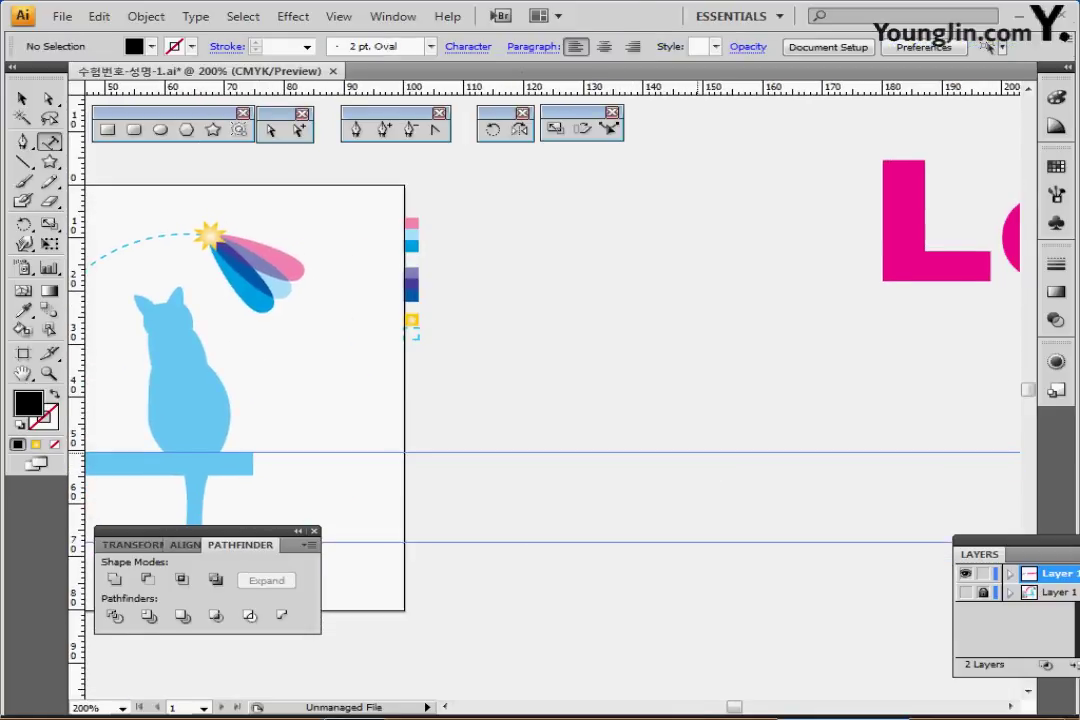
key(ctrl+minus)
key(ctrl+minus)
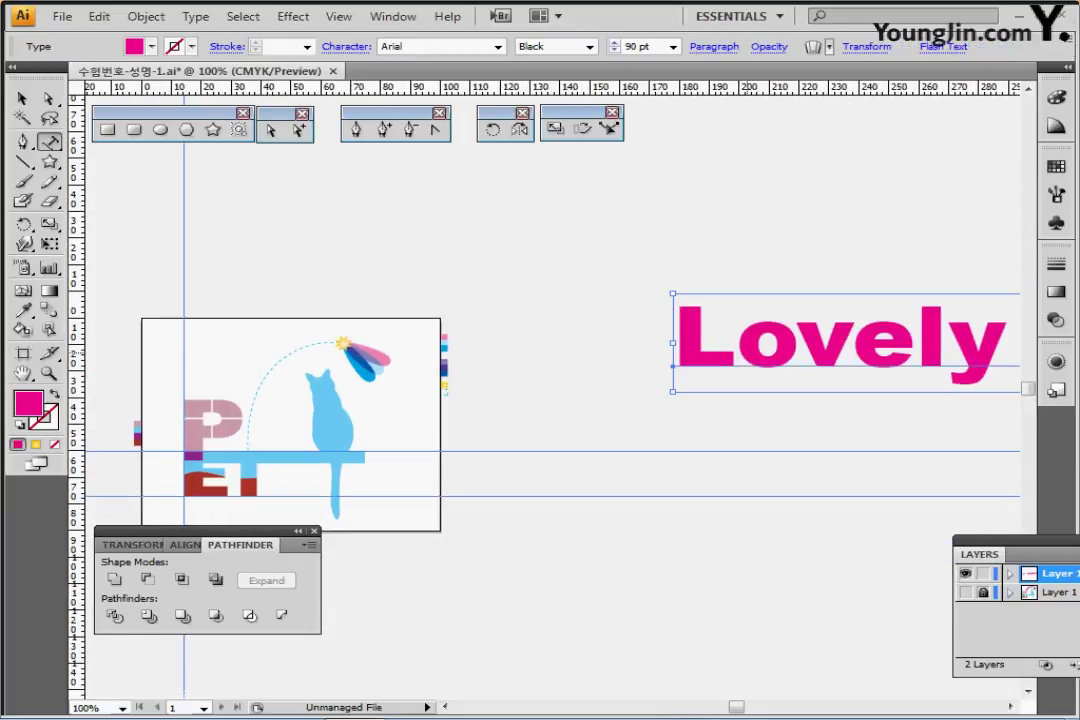
click(640, 46)
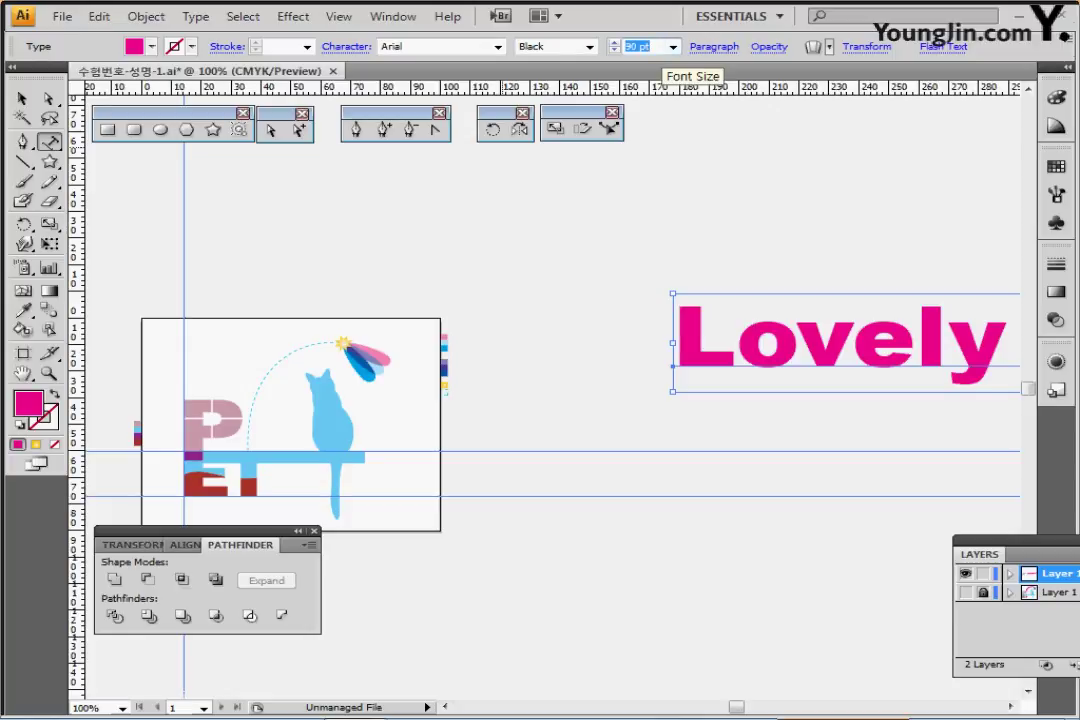
text(17)
key(Return)
key(ctrl+shift+a)
ctrl+click(750, 362)
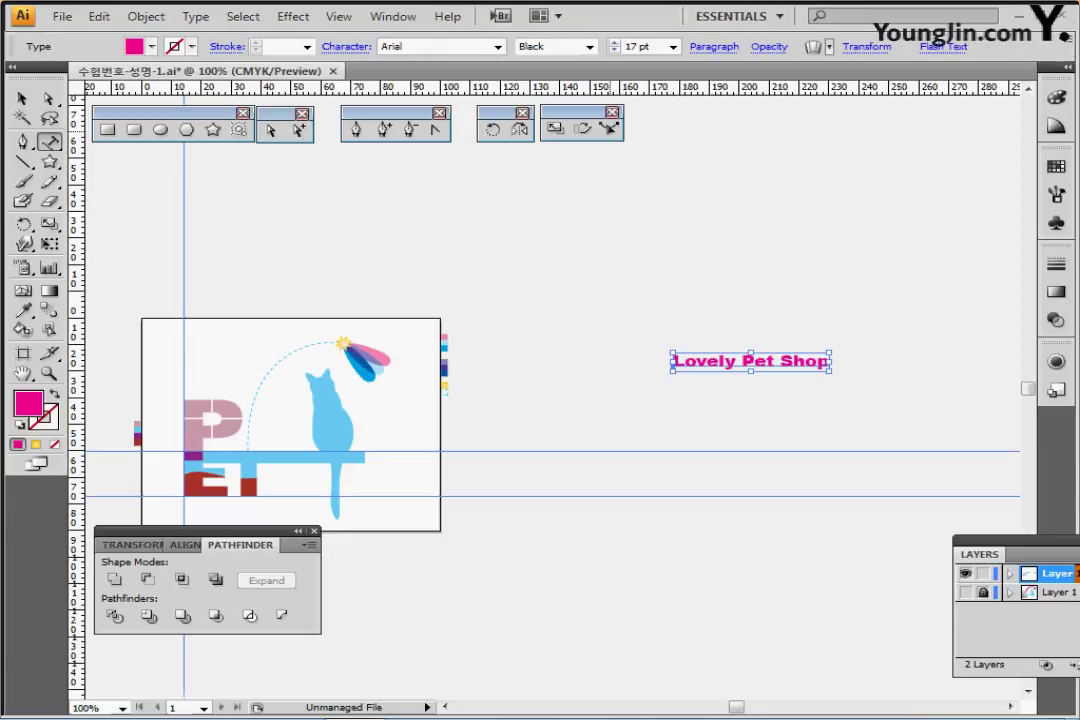
- Change the "Lovely Pet Shop" text to the Arial font in Regular style
click(560, 47)
click(560, 47)
double_click(540, 47)
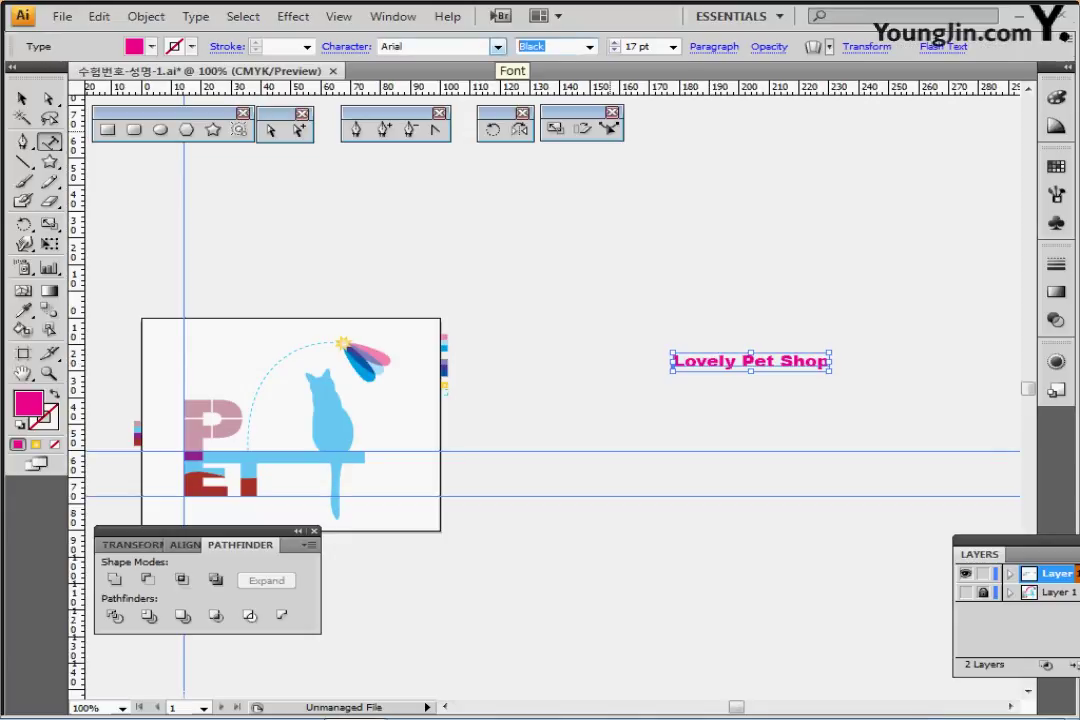
click(589, 46)
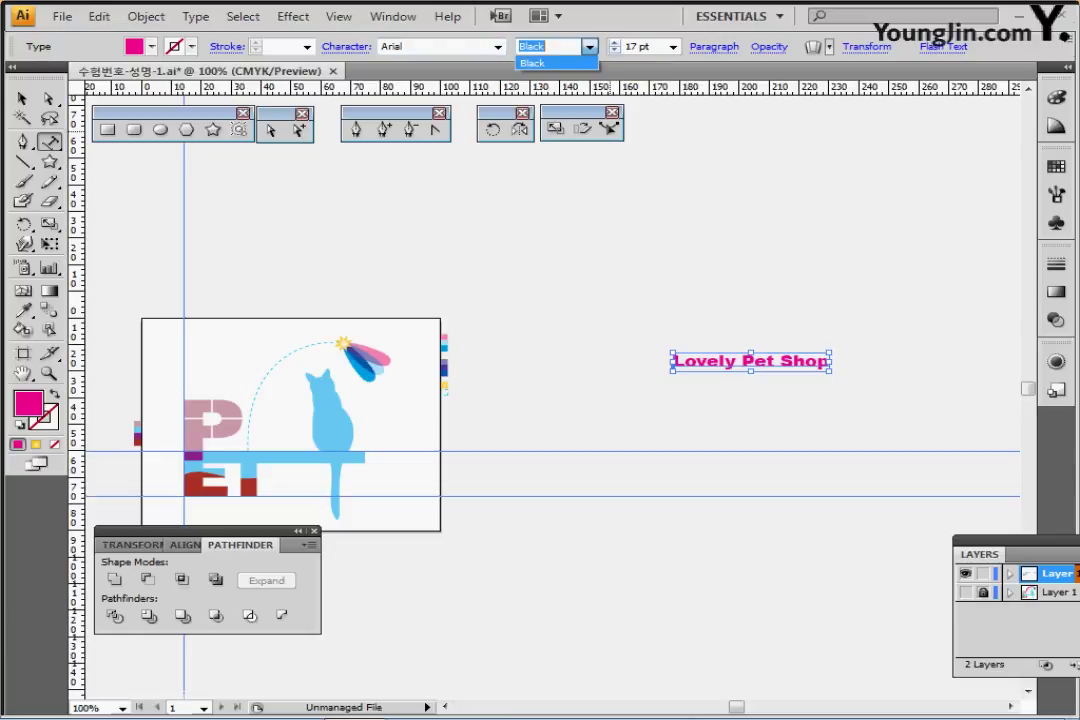
click(498, 47)
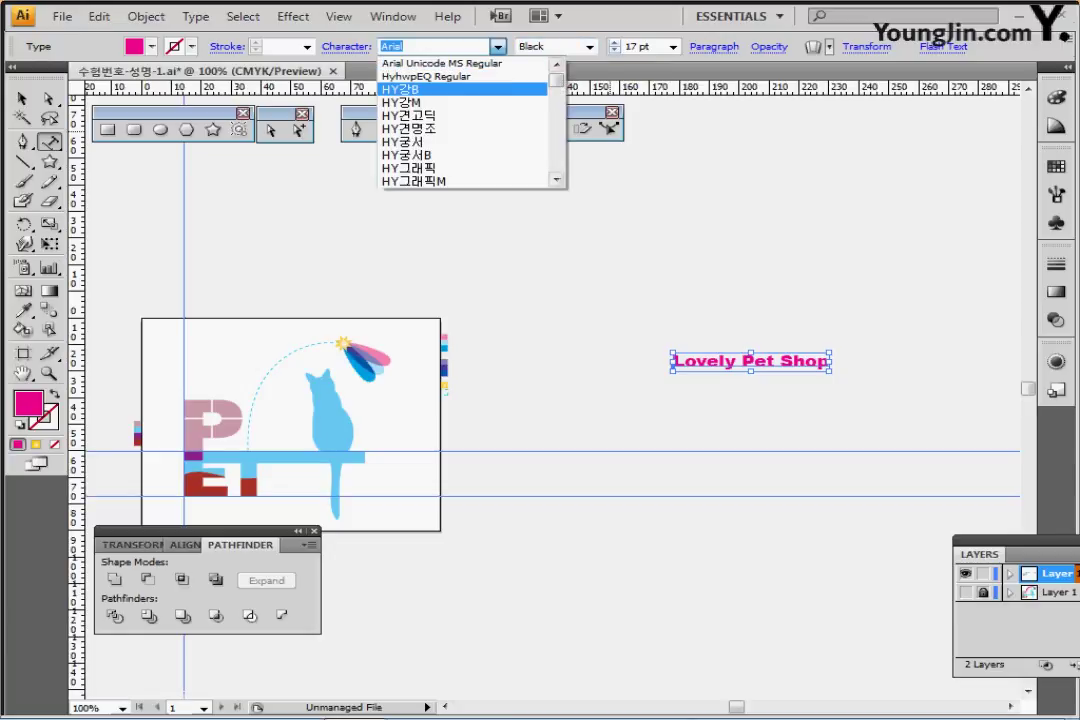
mouse_move(556, 80)
mouse_down()
mouse_move(556, 109)
mouse_move(556, 92)
mouse_up()
scroll(470, 120, down, 3)
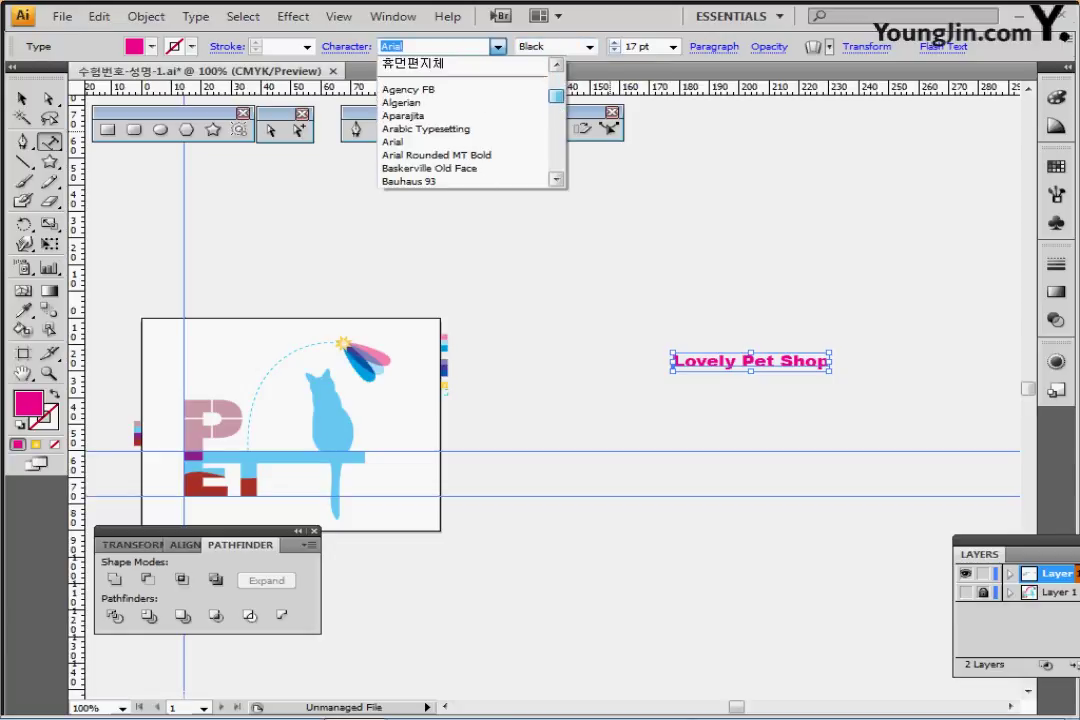
click(460, 142)
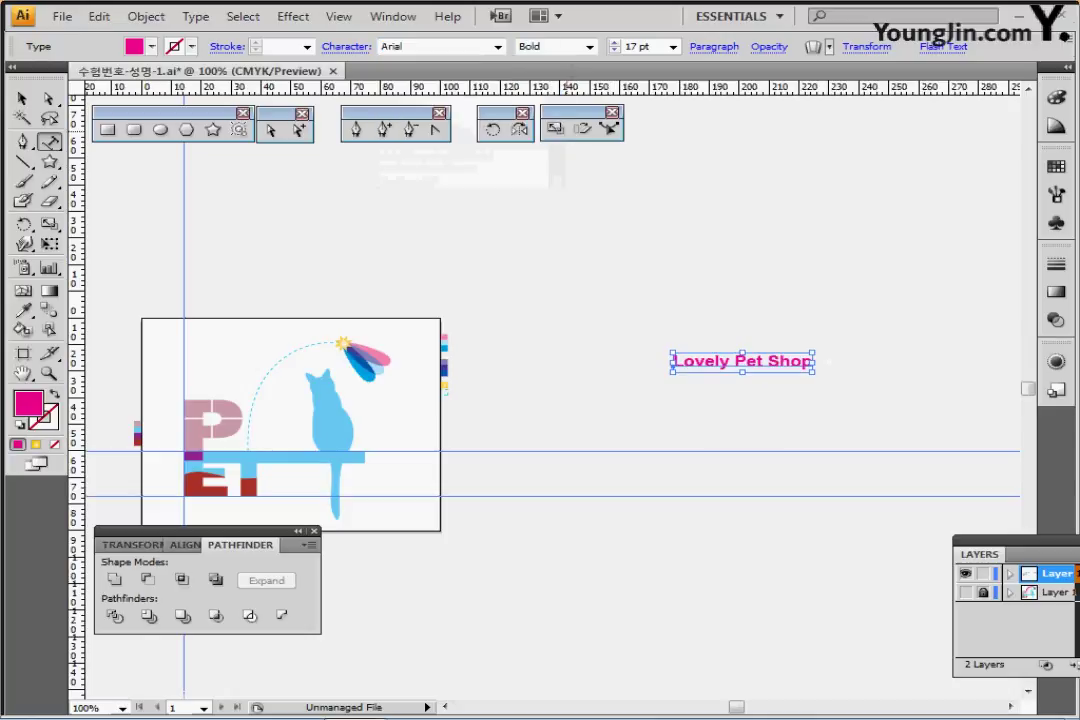
click(590, 46)
click(548, 76)
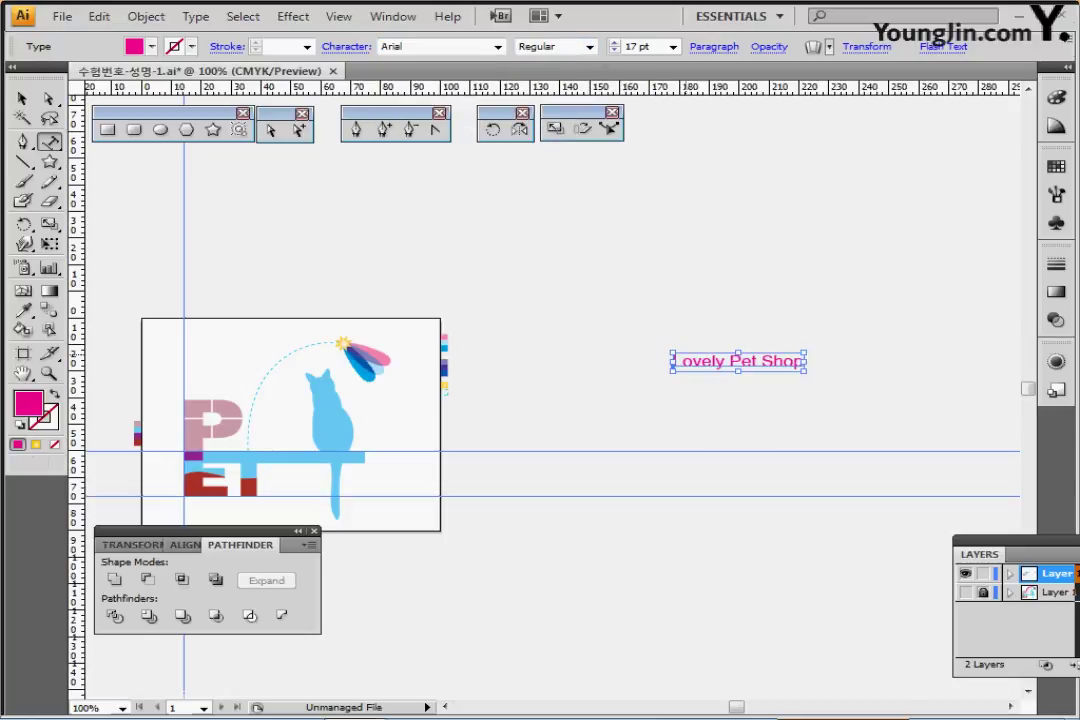
- Move the "Lovely Pet Shop" text closer to the artboard and cut all of its characters
drag(714, 363, 660, 345)
key(ctrl+shift+a)
click(660, 343)
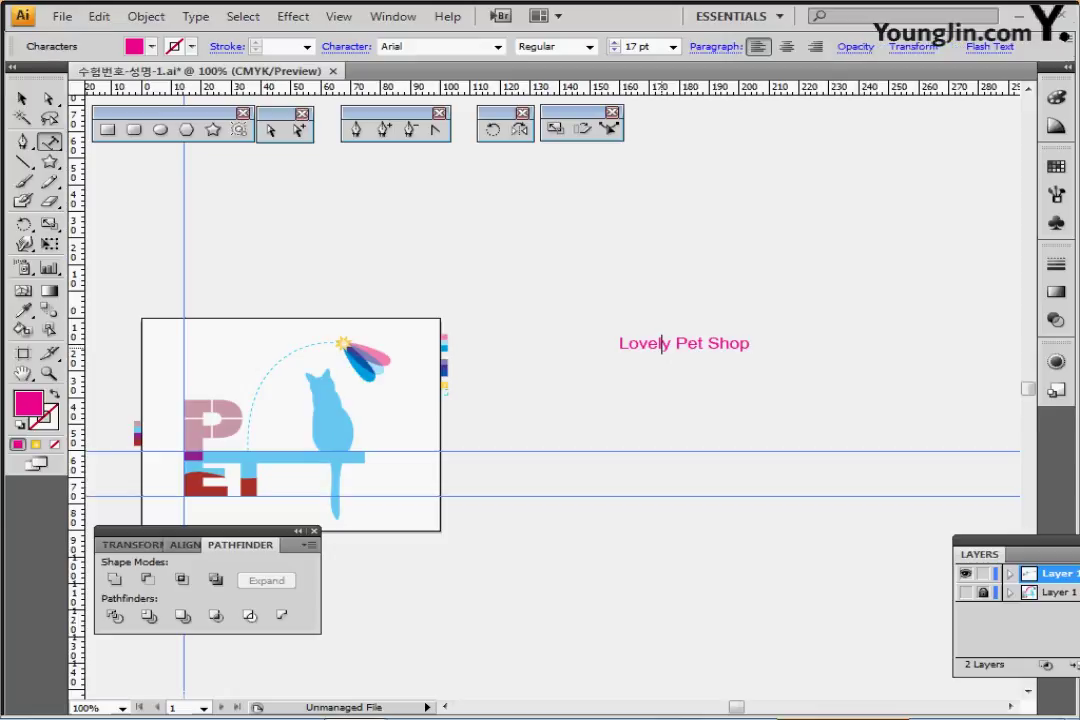
key(ctrl+a)
key(ctrl+x)
- Paste "Lovely Pet Shop" onto the outer arc path, starting beside the upper part of the letter P
ctrl+click(620, 446)
ctrl+click(363, 402)
ctrl+click(363, 403)
ctrl+click(618, 440)
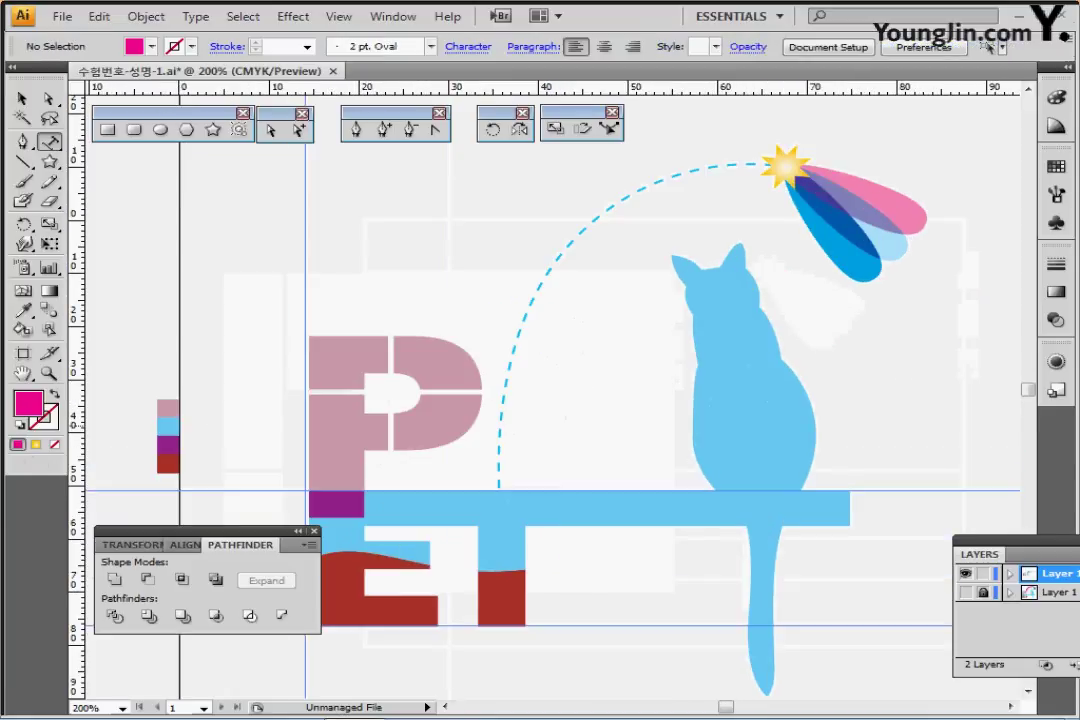
click(499, 351)
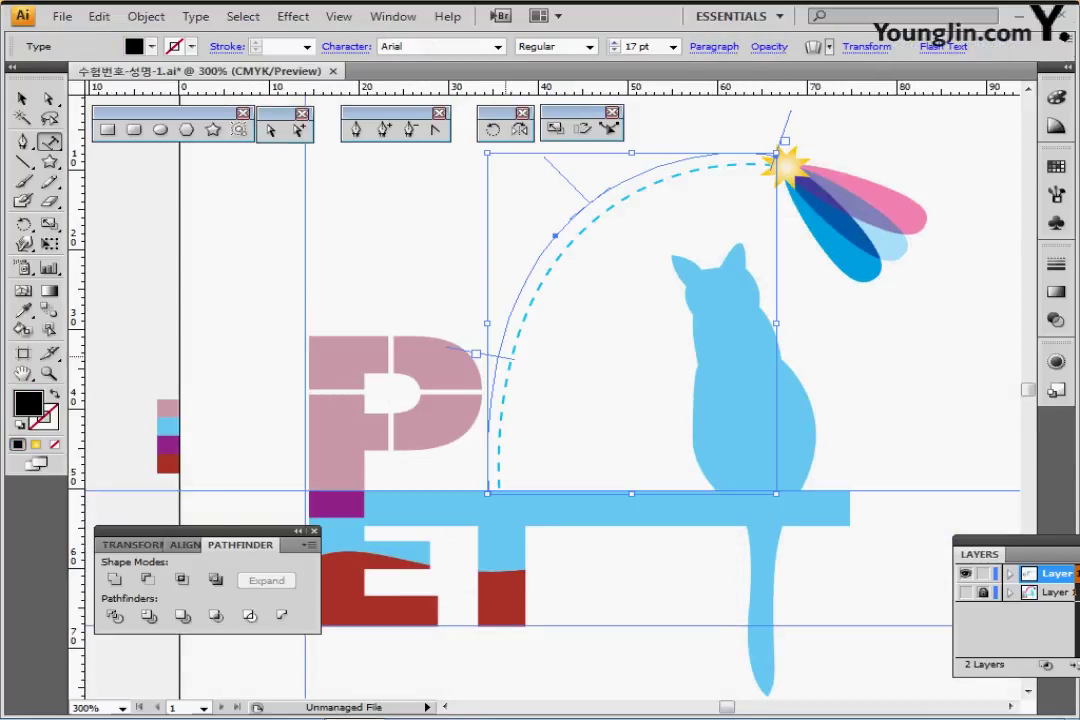
click(499, 353)
key(ctrl+v)
key(ctrl+v)
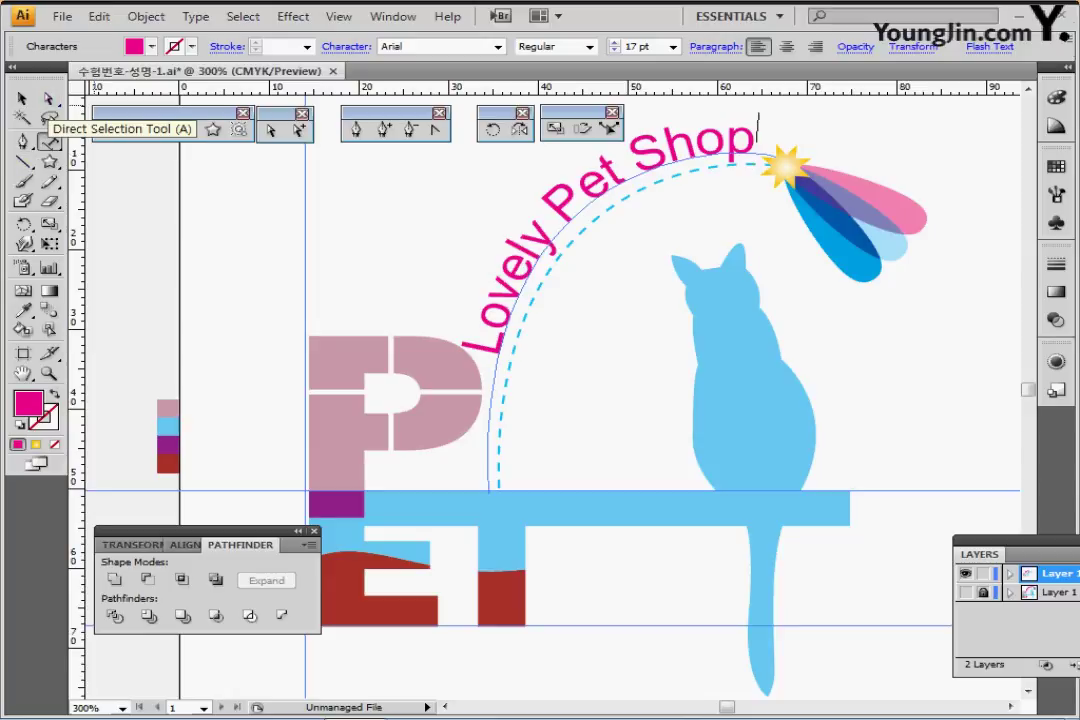
- Deselect the curved text, hide the guides and fit the artboard in the window
click(298, 130)
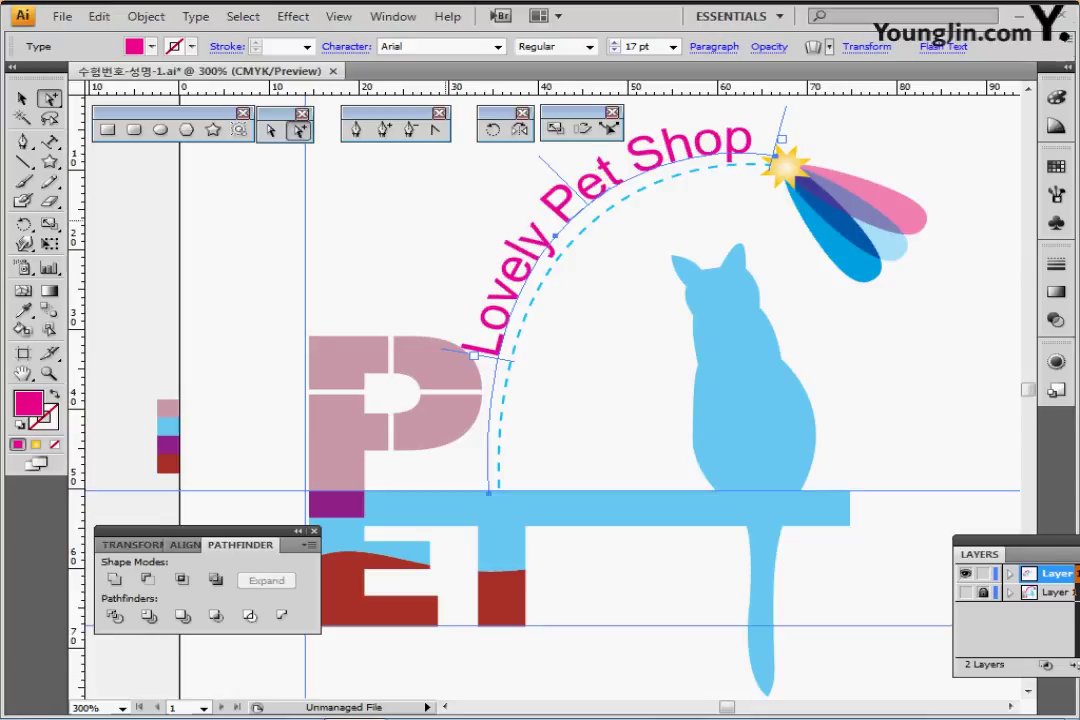
key(ctrl+shift+a)
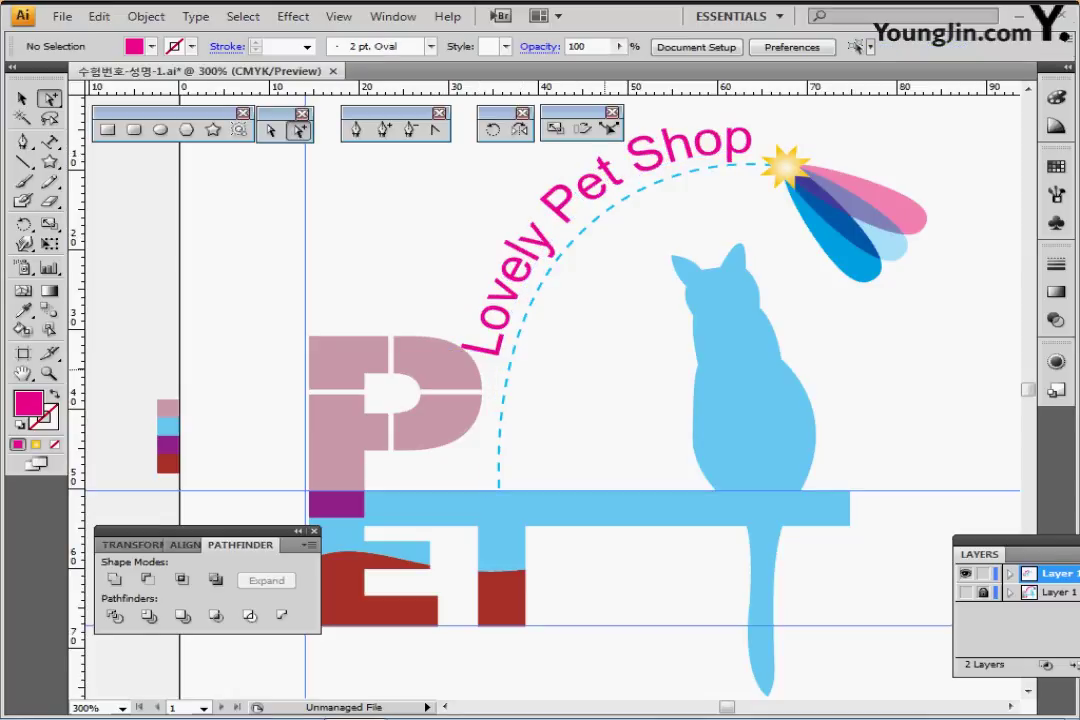
key(ctrl+minus)
key(ctrl+minus)
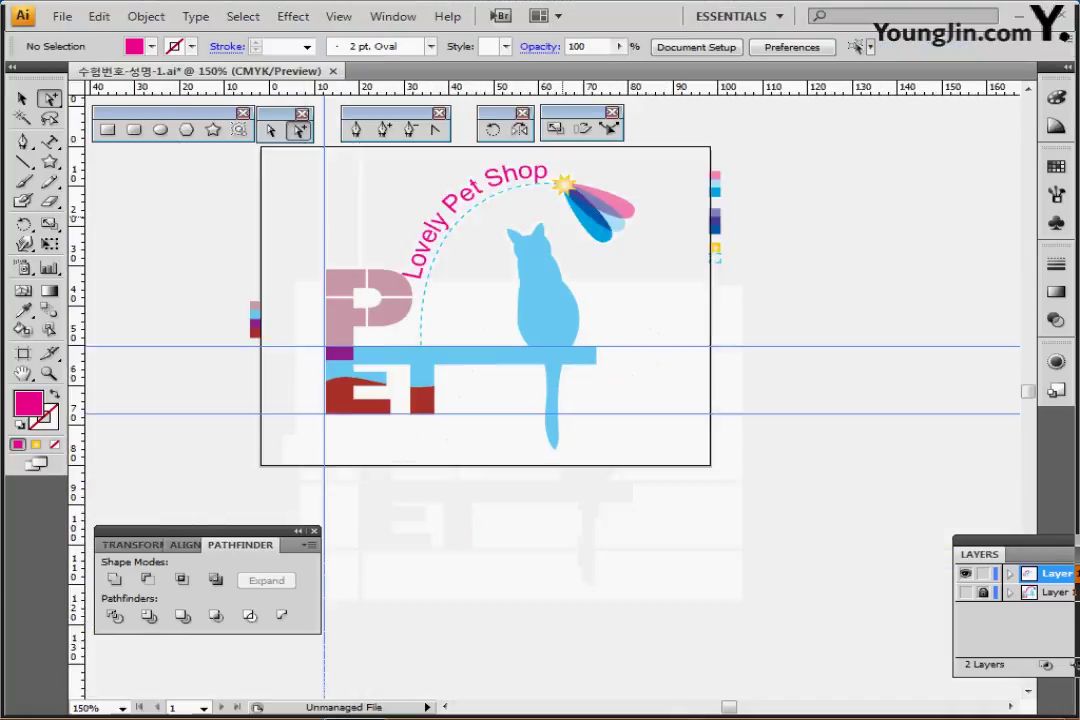
key(ctrl+semicolon)
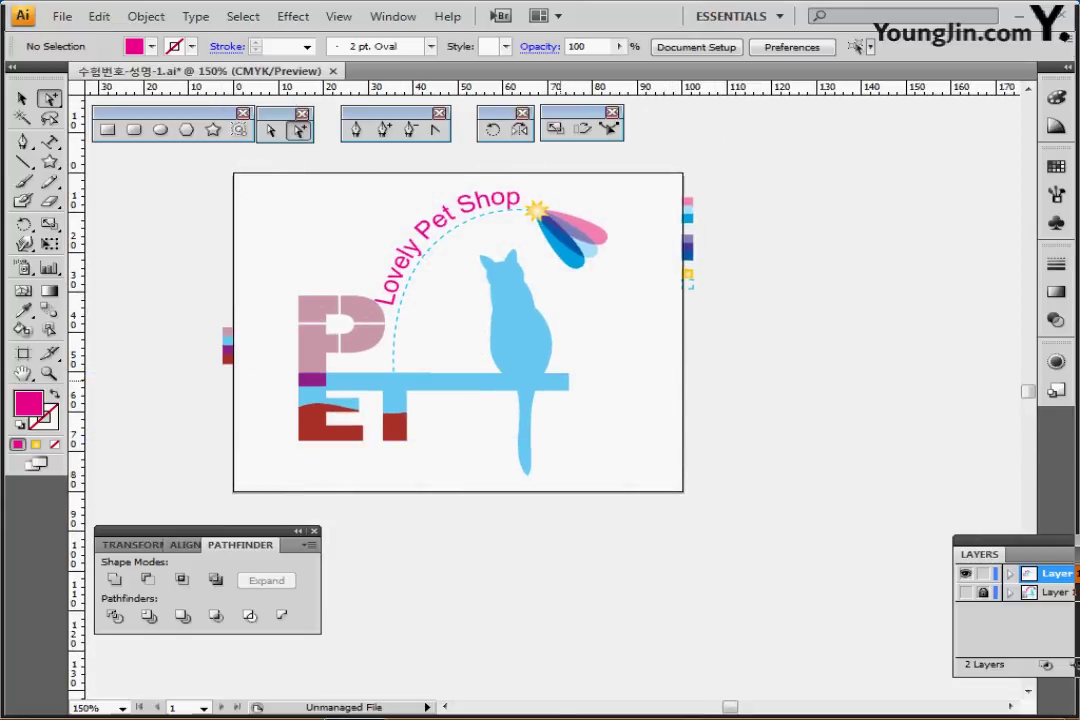
key(h)
key(ctrl+0)
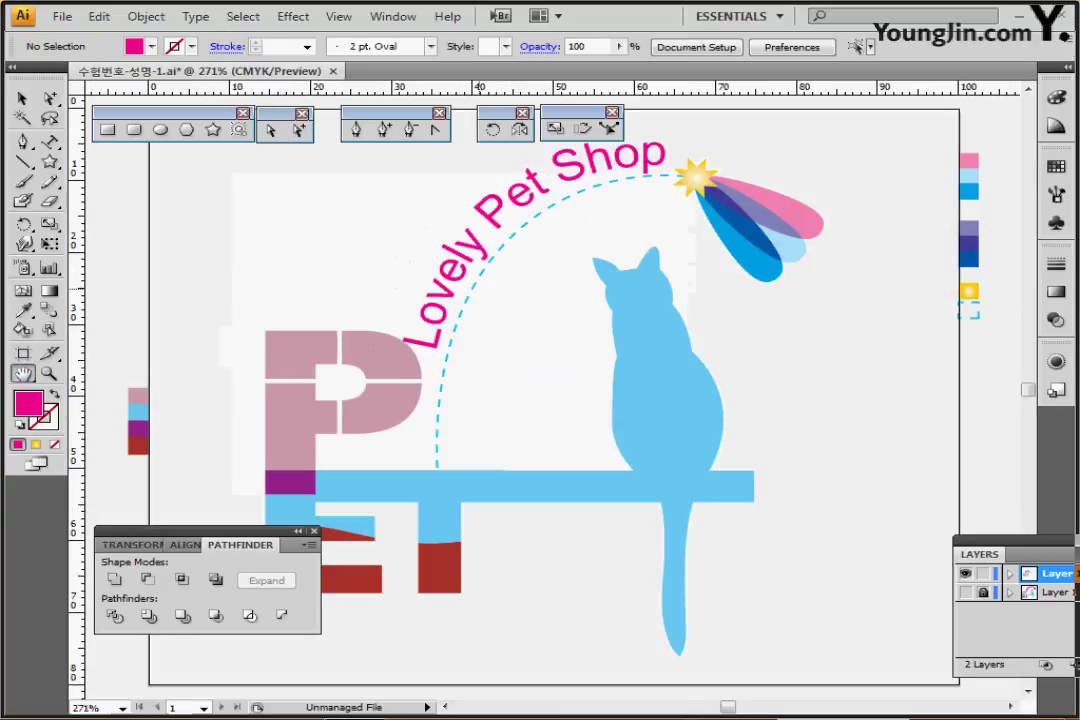